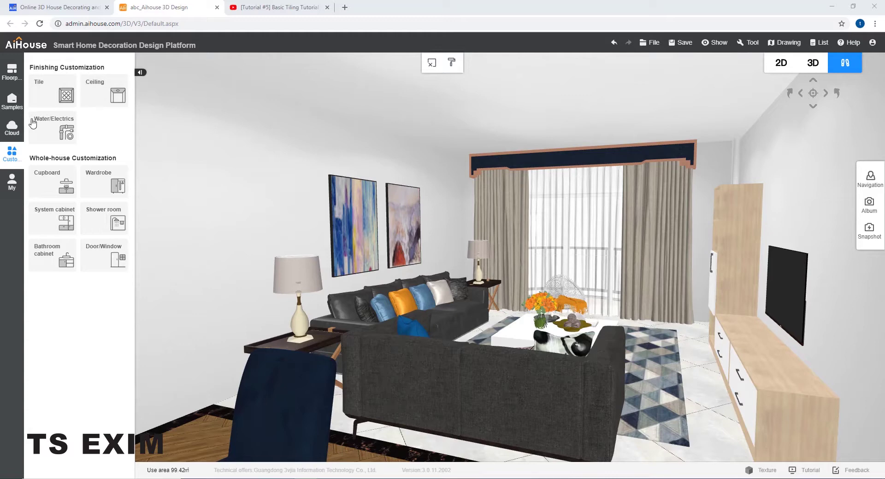
# Start a customized ceiling design and create a structure layer on the living room ceiling
pyautogui.click(110, 98)
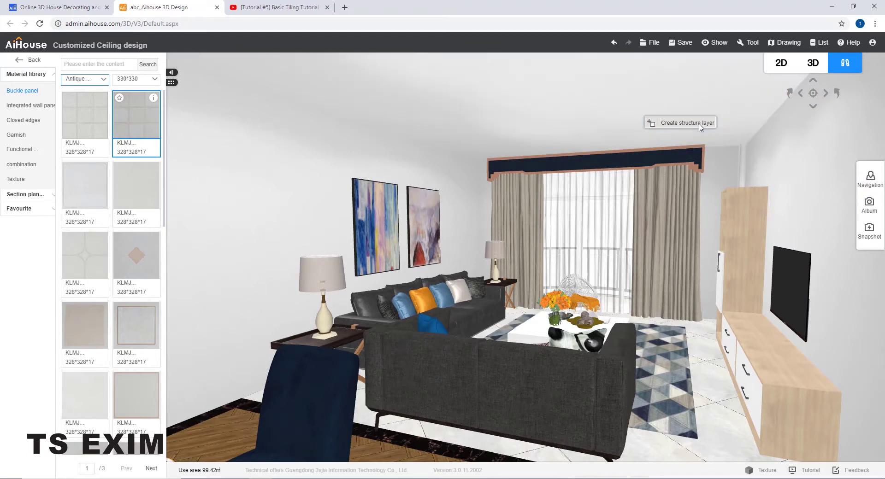
pyautogui.click(671, 124)
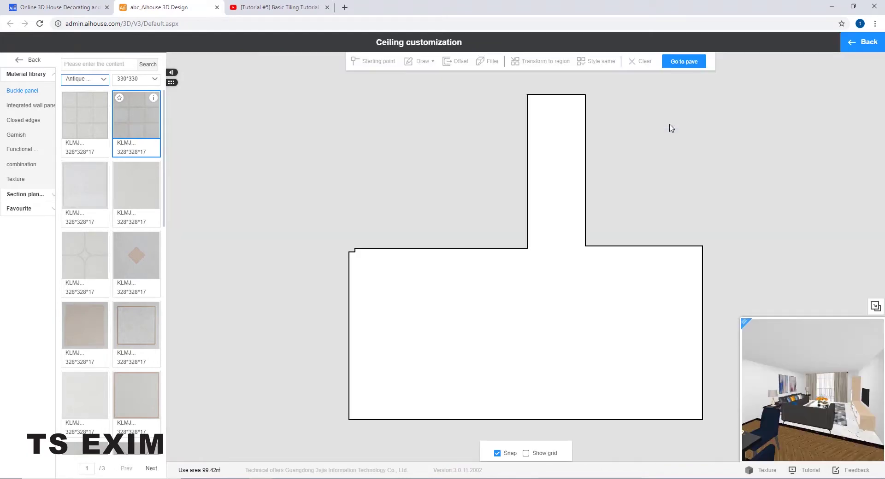
# Examine the whole ceiling region's position attributes alongside a closer 3D preview of the living room
pyautogui.click(537, 270)
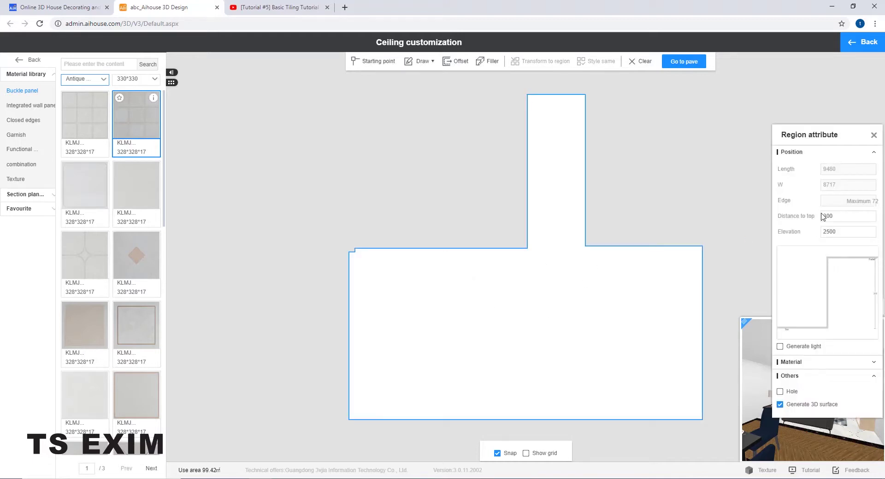
pyautogui.moveTo(836, 139); pyautogui.dragTo(745, 74)
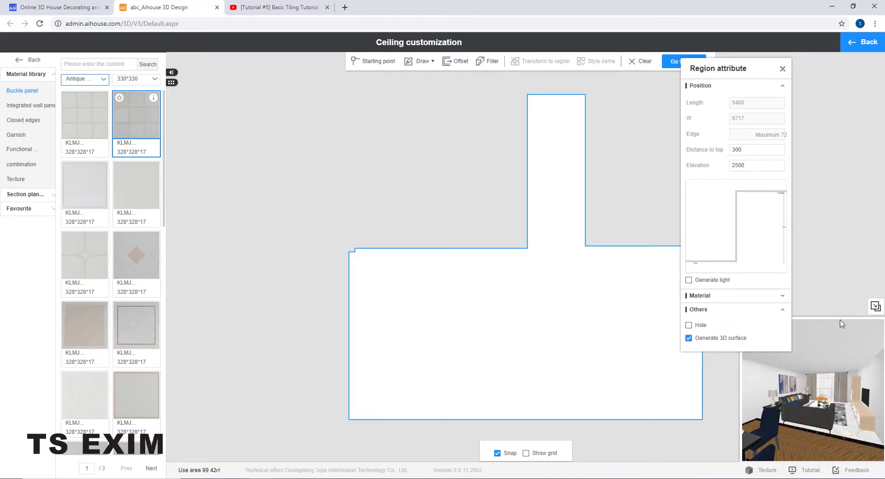
pyautogui.scroll(8, 828, 385)
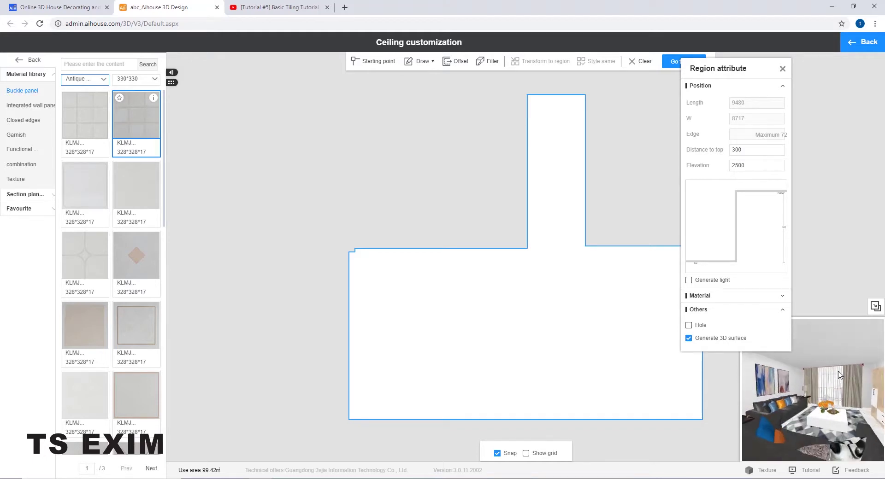
pyautogui.scroll(5, 842, 372)
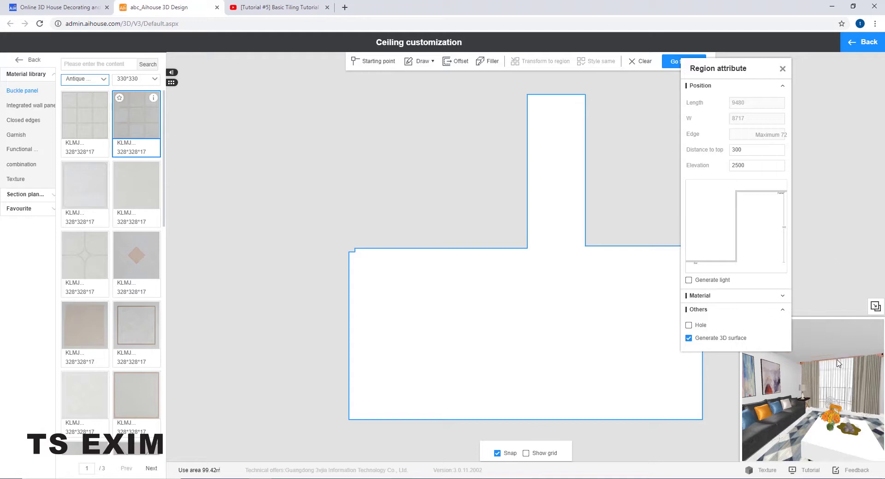
pyautogui.moveTo(733, 188)
pyautogui.moveTo(732, 150); pyautogui.dragTo(754, 150)
pyautogui.moveTo(547, 231); pyautogui.dragTo(436, 228)
pyautogui.moveTo(725, 69); pyautogui.dragTo(668, 123)
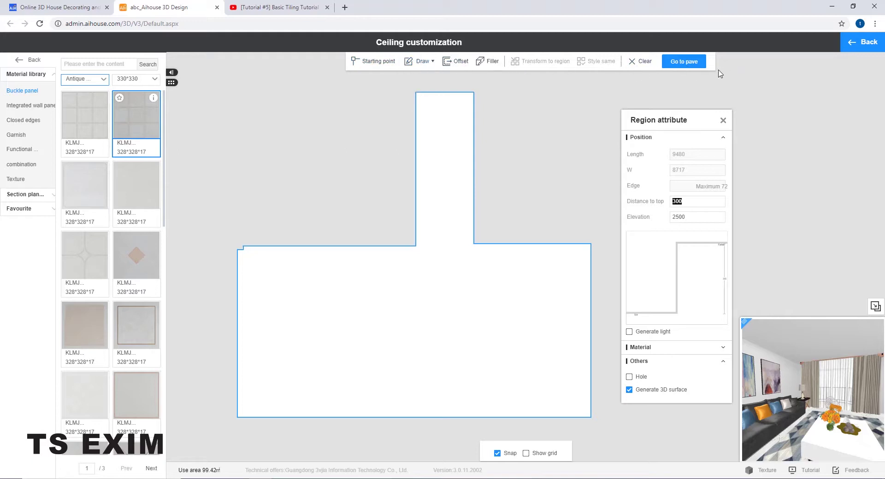
# Draw a rectangular region about 4777 by 4597 from the corridor's inner corner to the ceiling outline's lower-left corner
pyautogui.moveTo(411, 61)
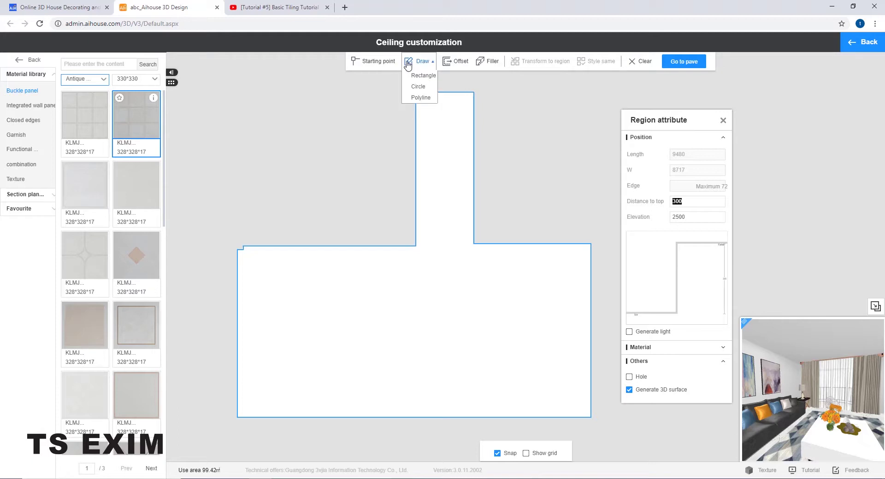
pyautogui.click(414, 83)
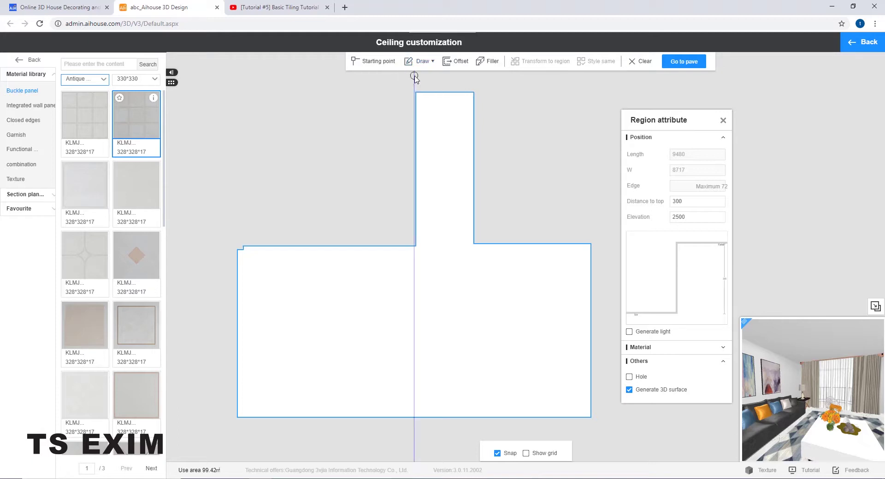
pyautogui.click(416, 247)
pyautogui.click(237, 418)
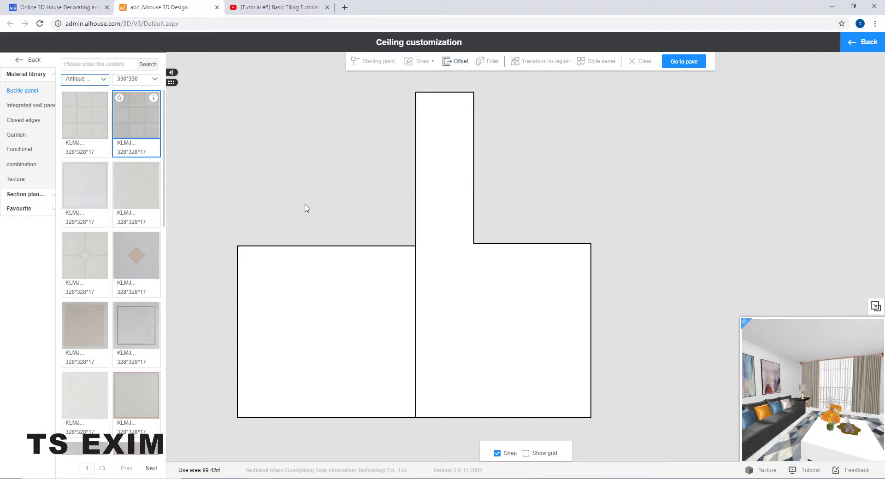
# Offset the new rectangular ceiling region inward by 600 to create an inner region
pyautogui.click(304, 290)
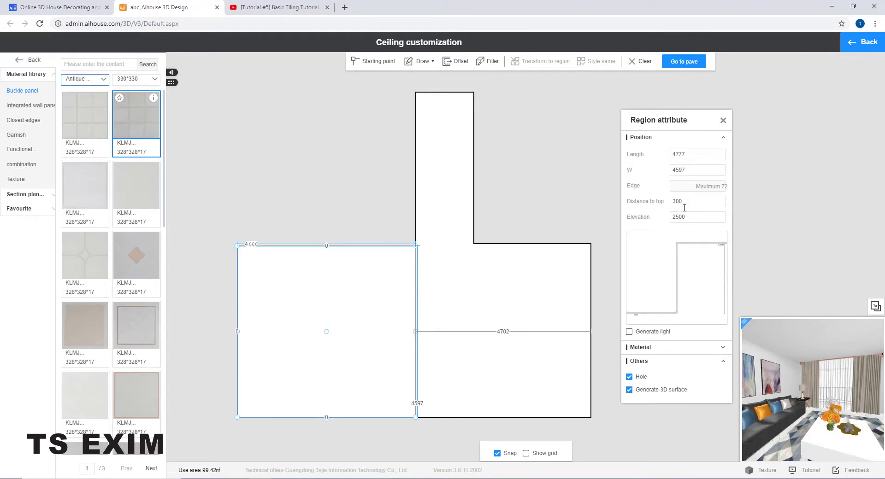
pyautogui.click(515, 284)
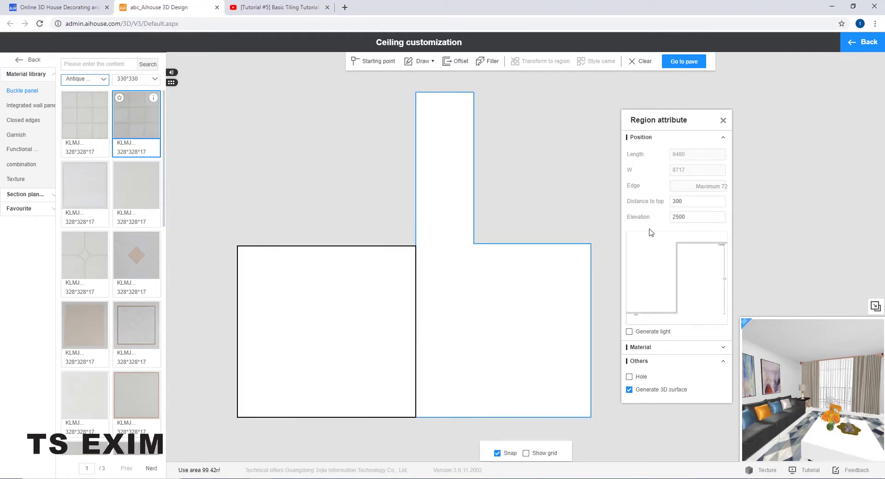
pyautogui.click(382, 283)
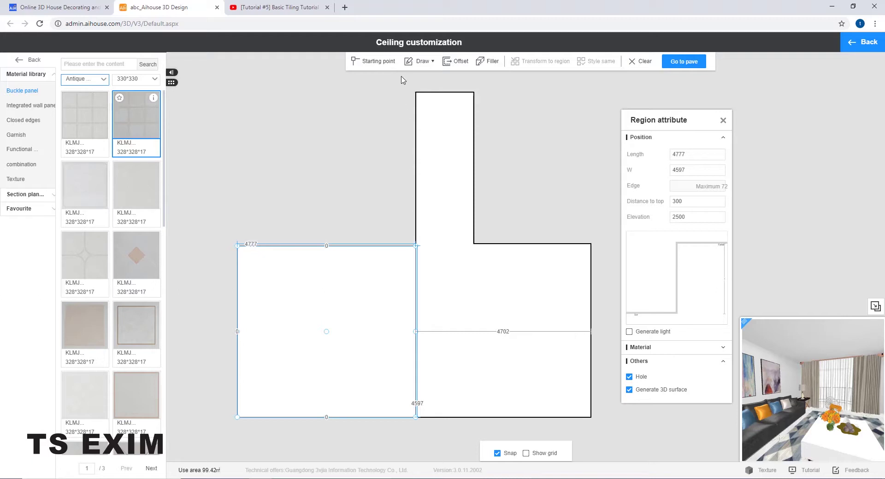
pyautogui.click(449, 62)
pyautogui.click(319, 290)
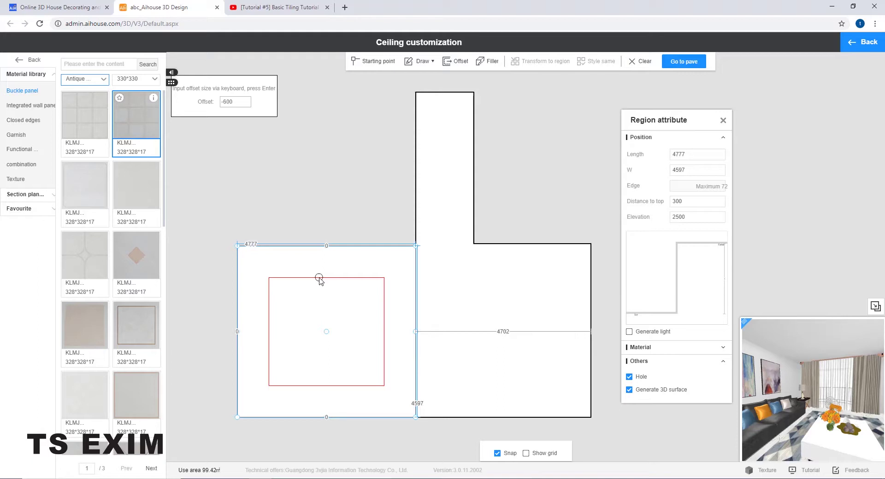
pyautogui.press('Return')
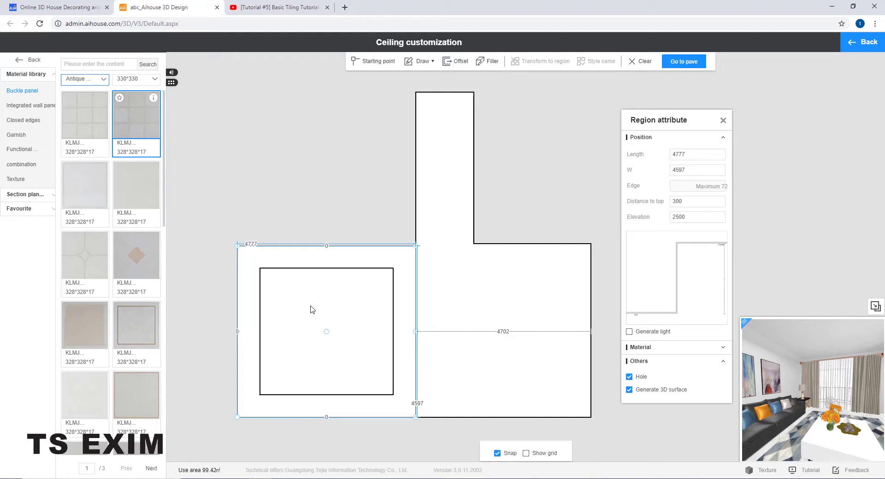
# Set the inner rectangular region's distance to top to 10
pyautogui.click(328, 308)
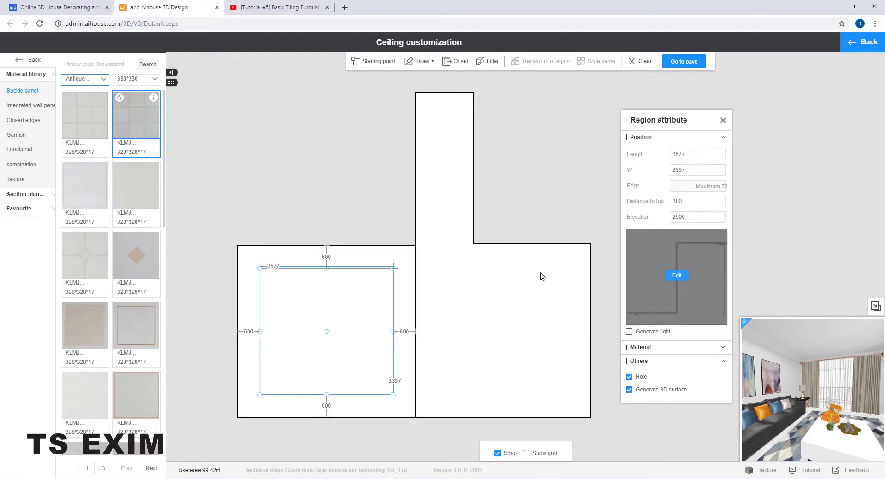
pyautogui.click(407, 302)
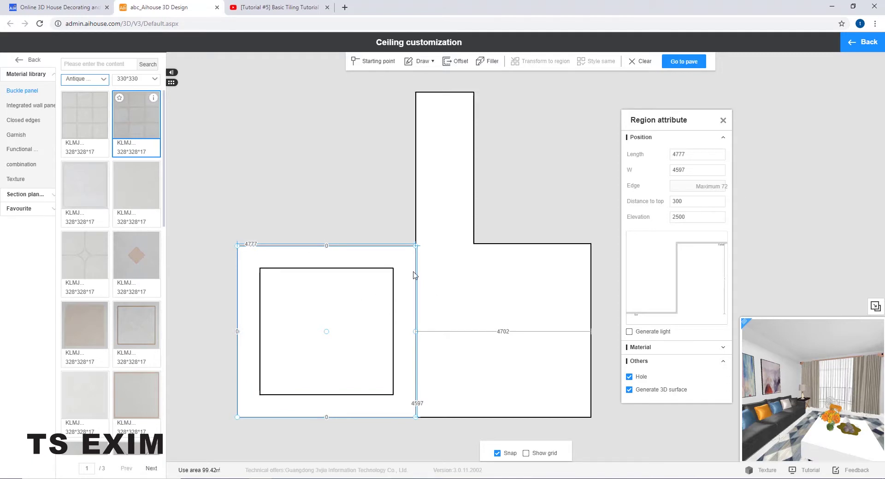
pyautogui.click(342, 284)
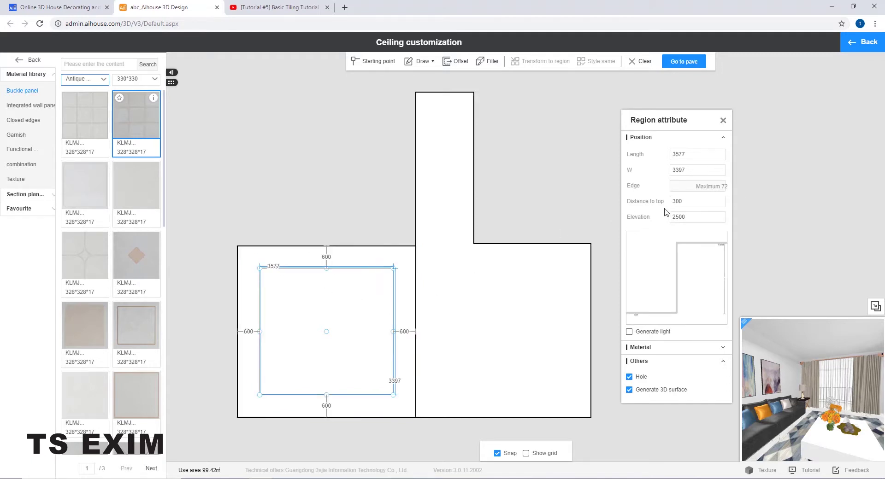
pyautogui.moveTo(666, 201); pyautogui.dragTo(630, 203)
pyautogui.press('Return')
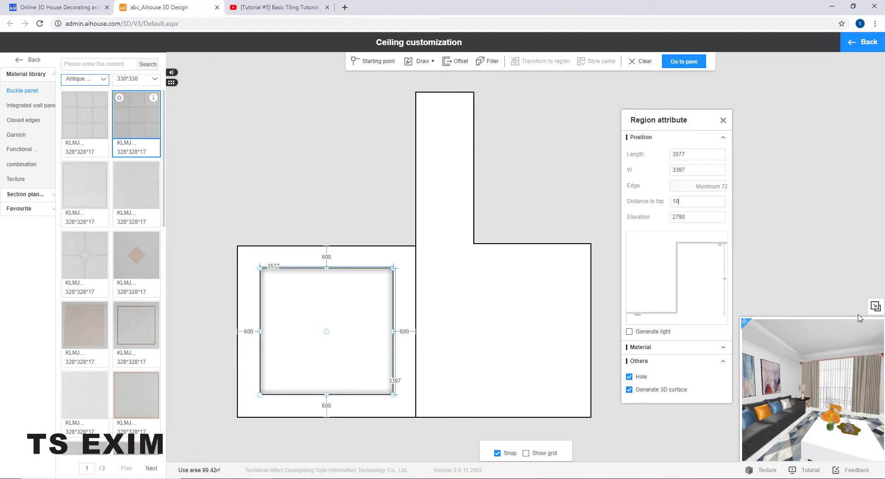
# Enlarge the 3D preview and inspect the recessed ceiling region from inside the room
pyautogui.click(876, 307)
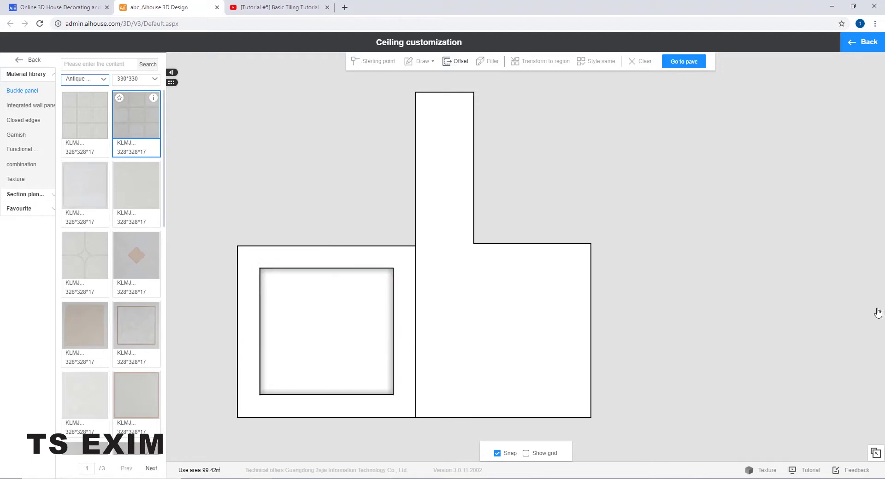
pyautogui.click(875, 453)
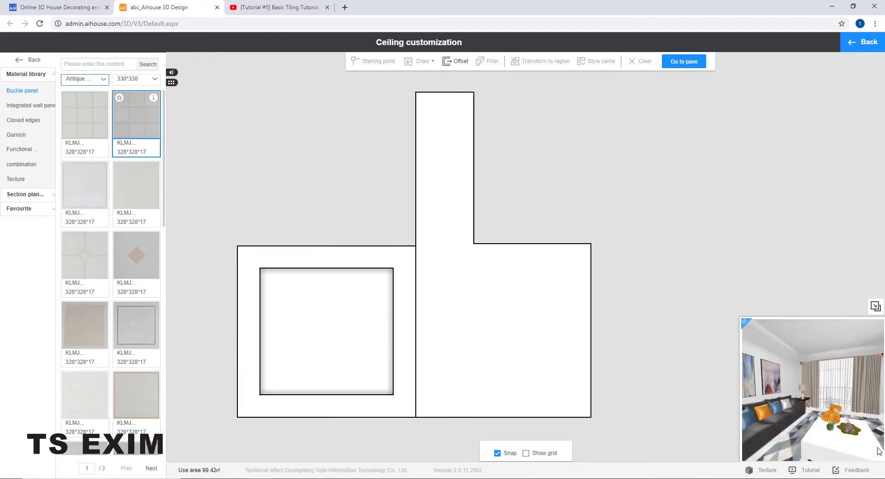
pyautogui.click(773, 321)
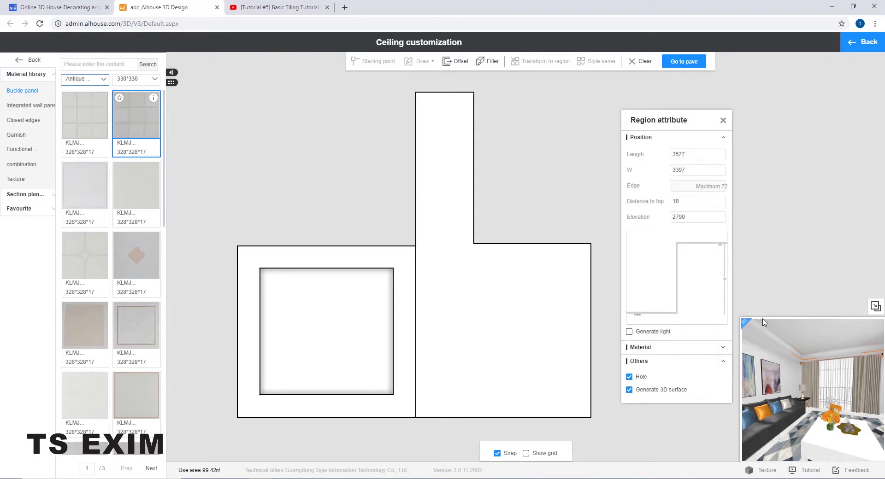
pyautogui.moveTo(763, 313); pyautogui.dragTo(752, 108)
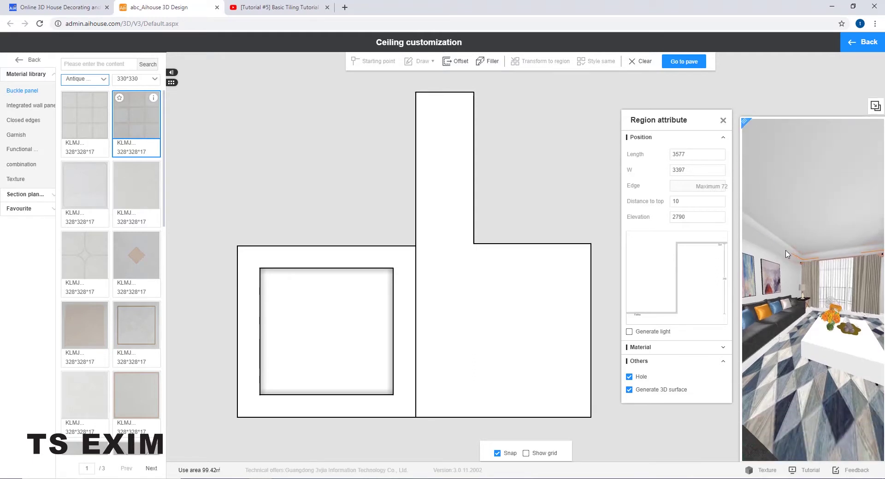
pyautogui.moveTo(787, 254); pyautogui.dragTo(771, 242)
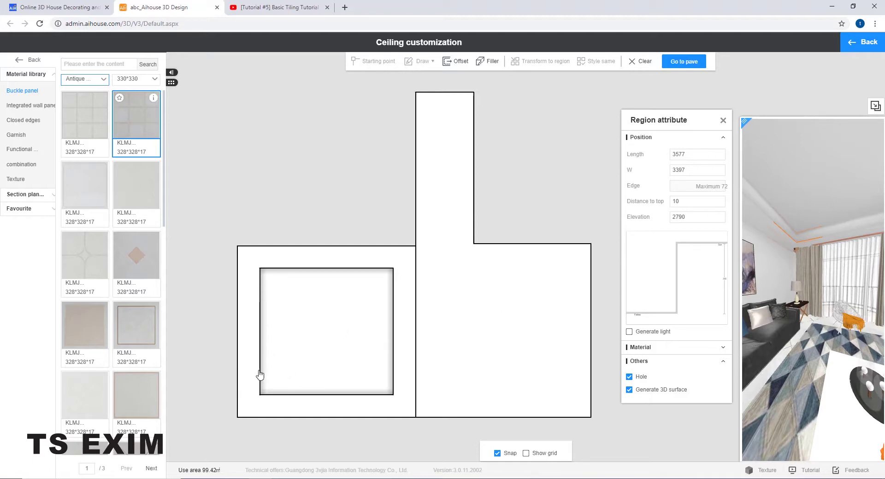
# Enable light generation for the inner recessed region and check the light trough in the 3D preview
pyautogui.click(299, 367)
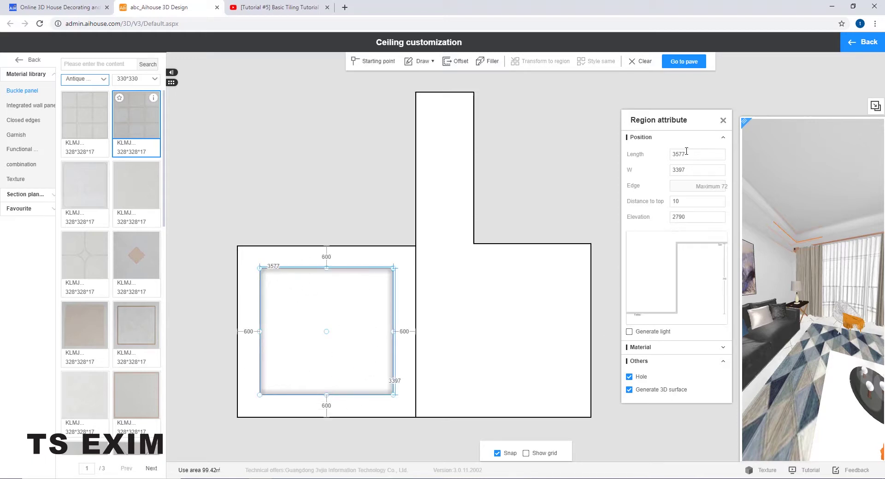
pyautogui.moveTo(670, 256)
pyautogui.click(630, 332)
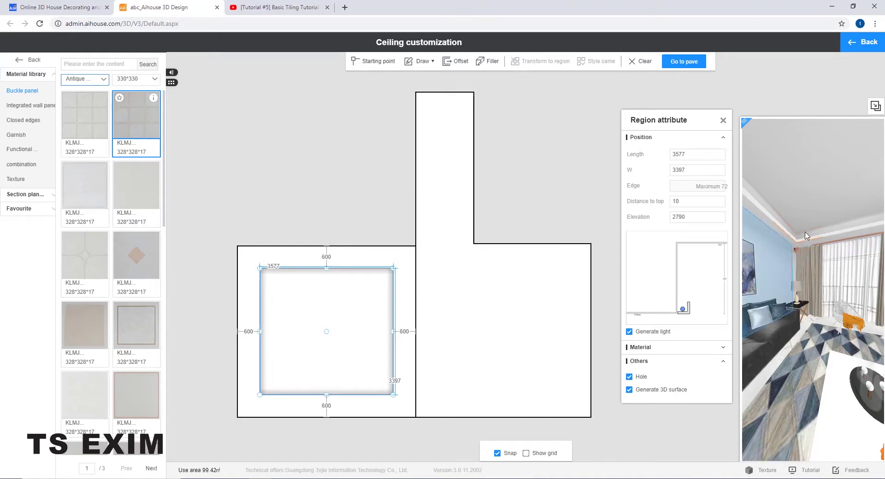
pyautogui.moveTo(794, 234); pyautogui.dragTo(798, 199)
pyautogui.scroll(6, 798, 199)
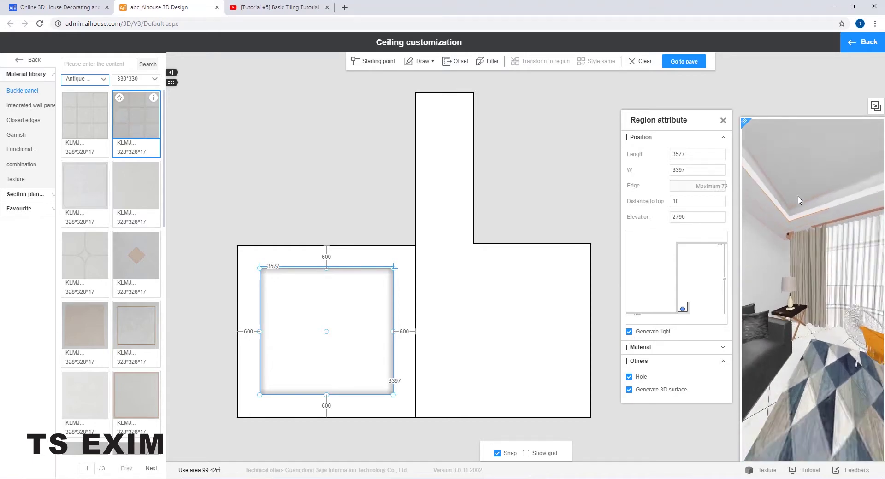
pyautogui.moveTo(798, 200); pyautogui.dragTo(806, 227, button='middle')
pyautogui.moveTo(780, 255); pyautogui.dragTo(785, 207, button='middle')
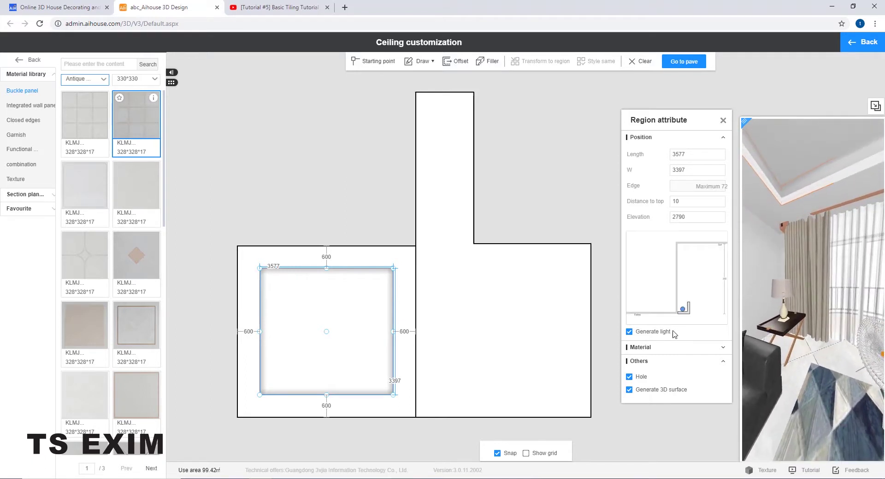
# Edit the recessed region's section and set the round tube light's width and thickness to 20
pyautogui.moveTo(698, 276)
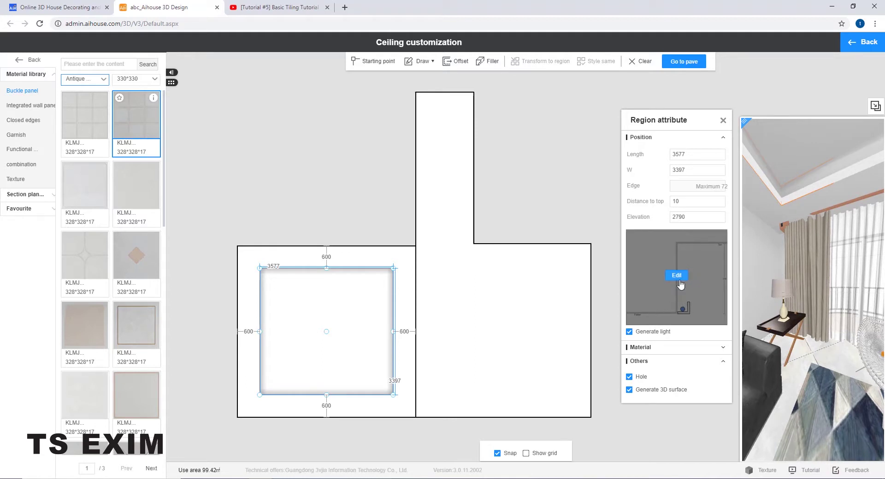
pyautogui.click(676, 277)
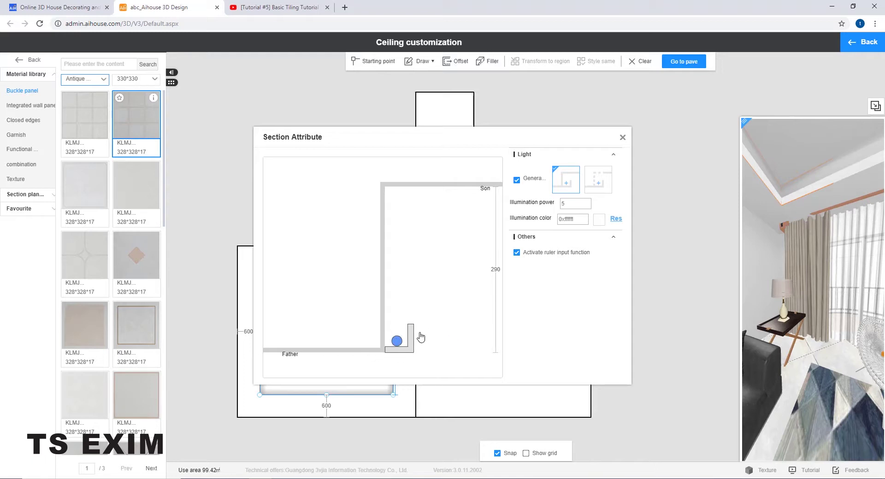
pyautogui.click(399, 346)
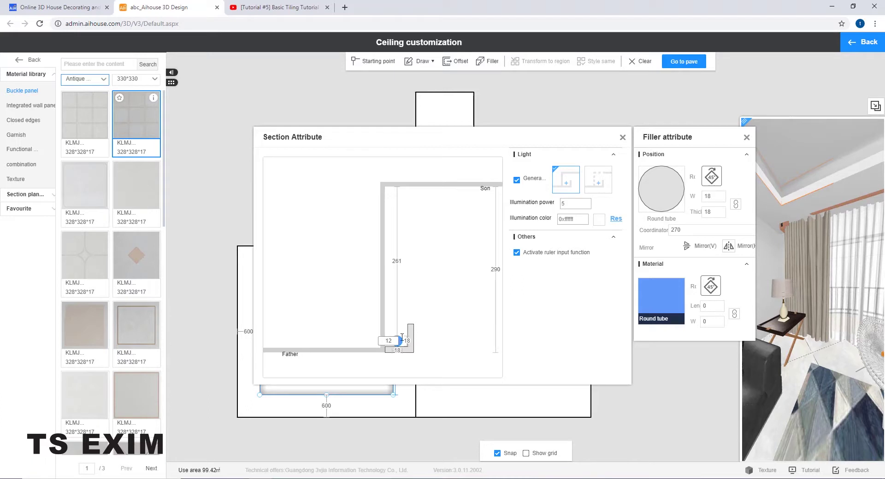
pyautogui.click(713, 182)
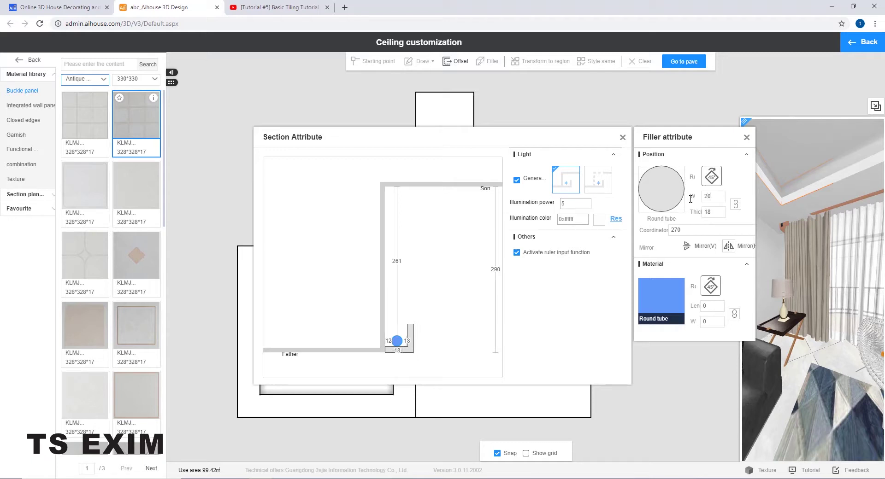
pyautogui.press('Return')
pyautogui.click(746, 137)
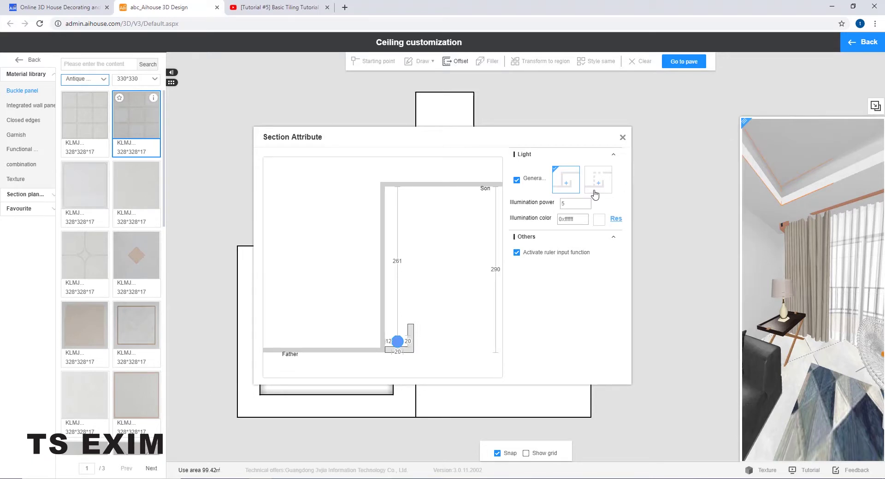
# Set the cove light's illumination color to 52e9e9 and its illumination power to 8
pyautogui.click(599, 219)
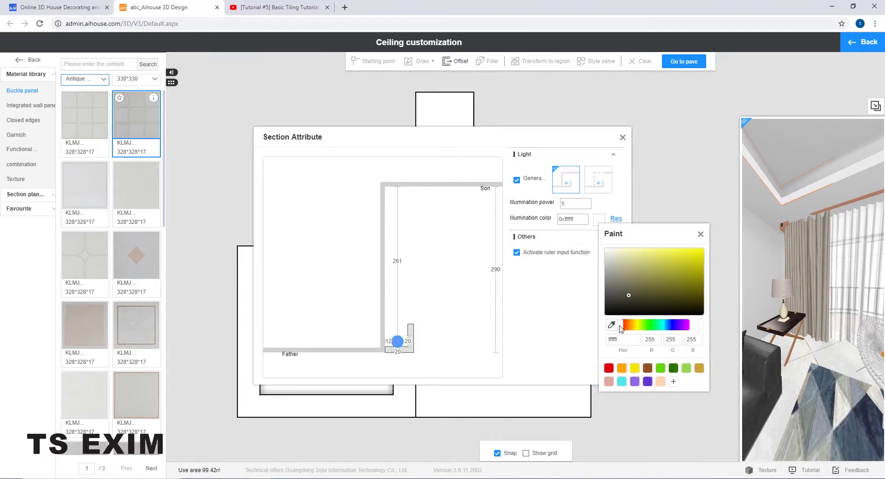
pyautogui.moveTo(623, 328); pyautogui.dragTo(674, 328)
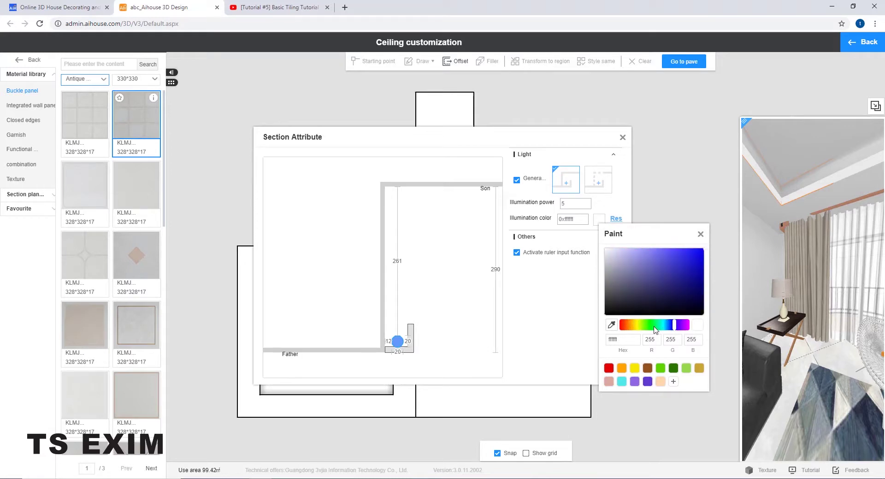
pyautogui.click(621, 381)
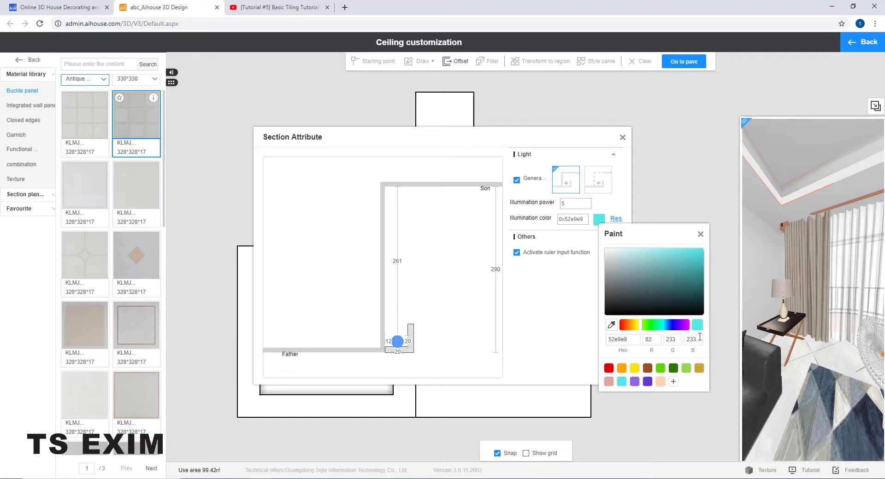
pyautogui.click(699, 236)
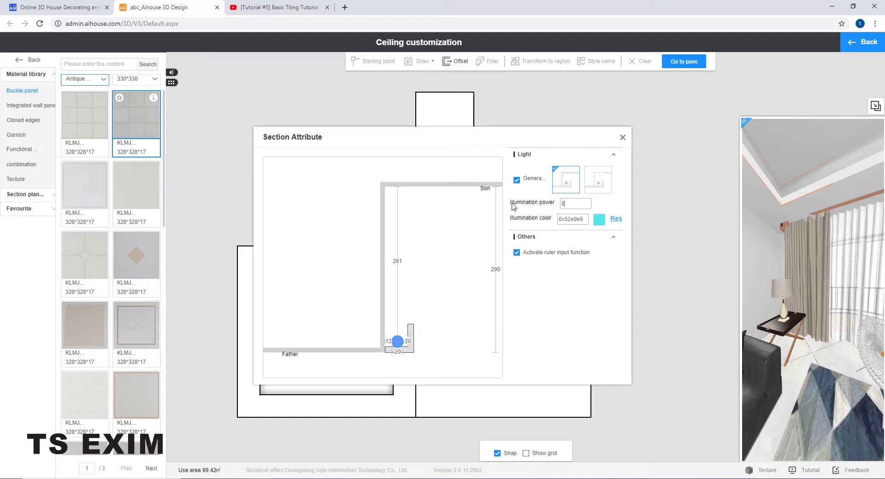
pyautogui.click(466, 311)
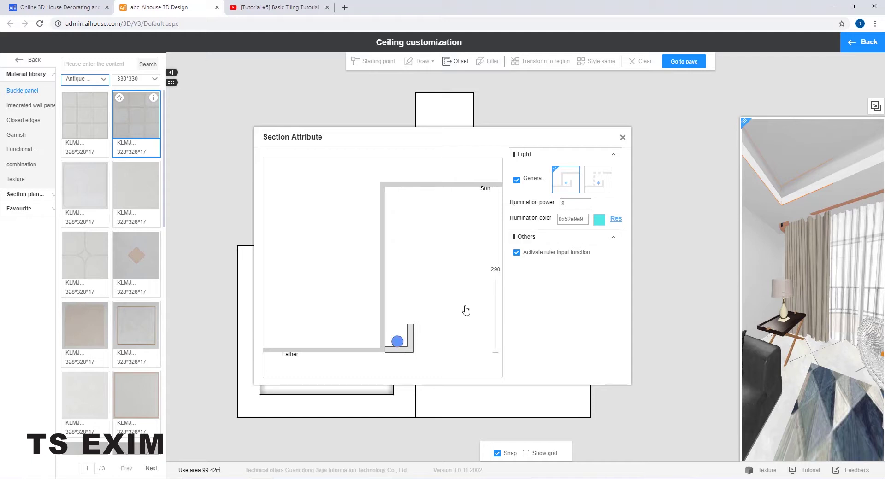
# Set the L-shaped trough profile's height to 10, move it down level with the lower ceiling, and close the section editor
pyautogui.click(409, 353)
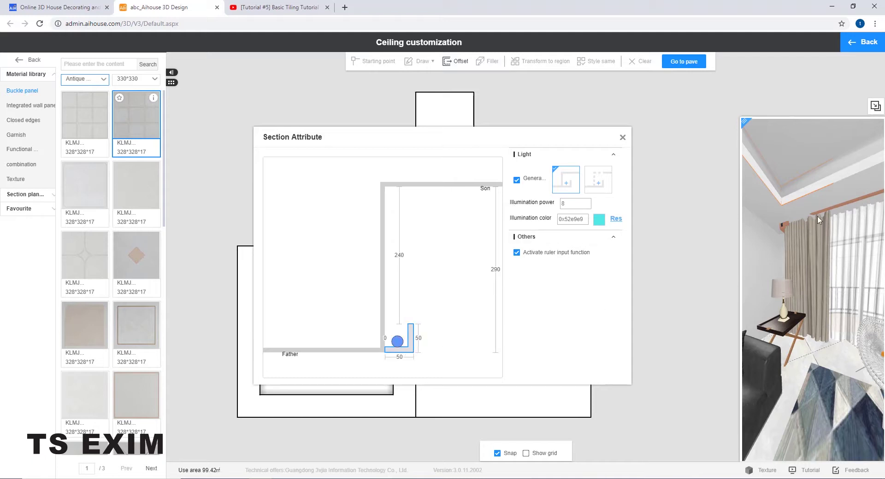
pyautogui.click(416, 338)
pyautogui.doubleClick(414, 338)
pyautogui.write('40')
pyautogui.press('Return')
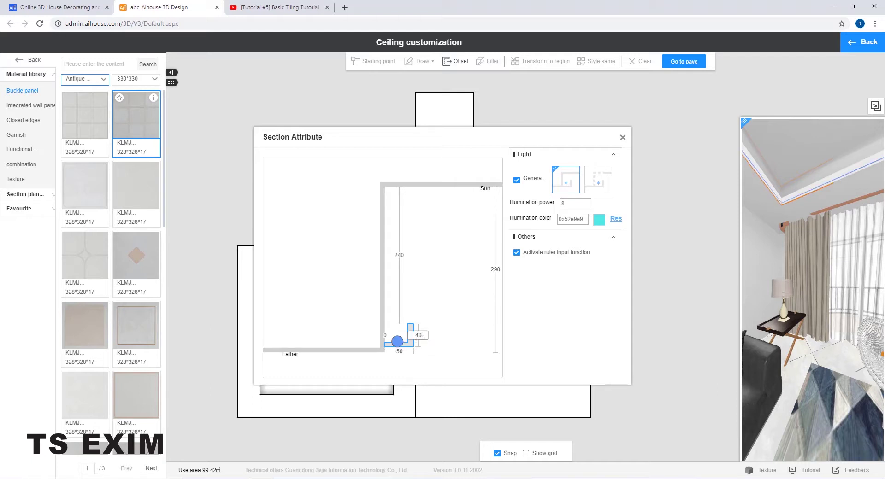
pyautogui.write('10')
pyautogui.press('Return')
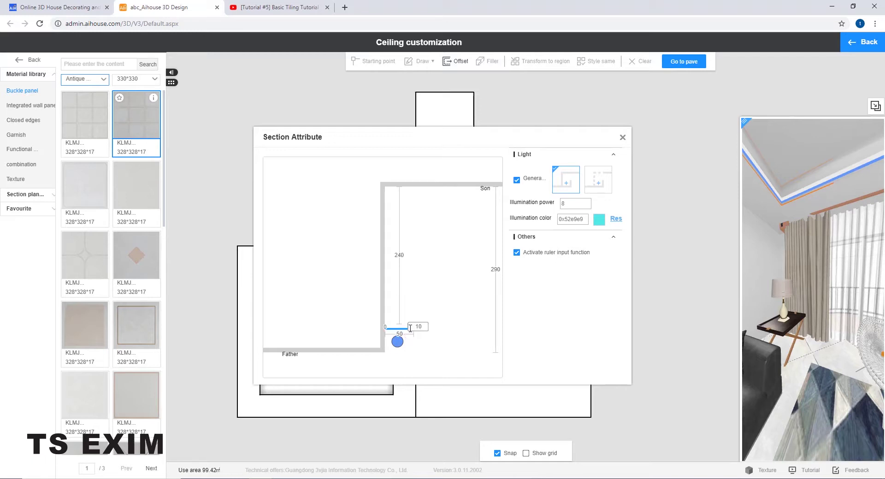
pyautogui.moveTo(404, 331); pyautogui.dragTo(405, 355)
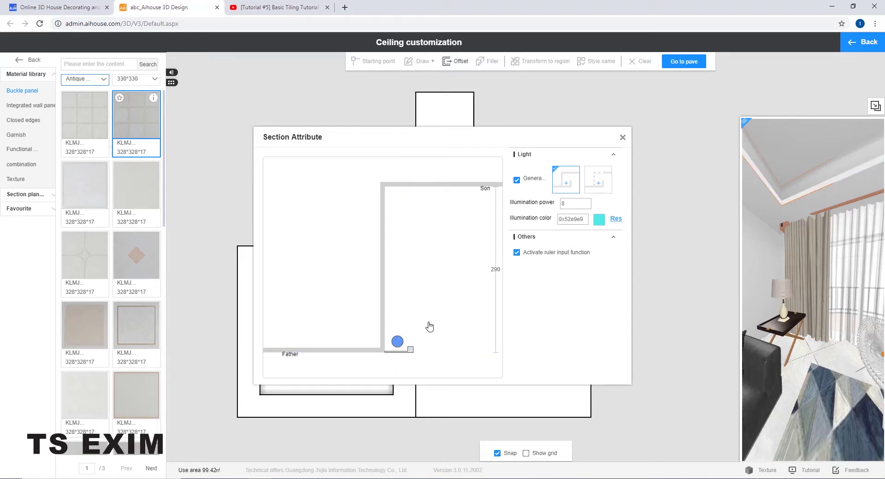
pyautogui.click(622, 138)
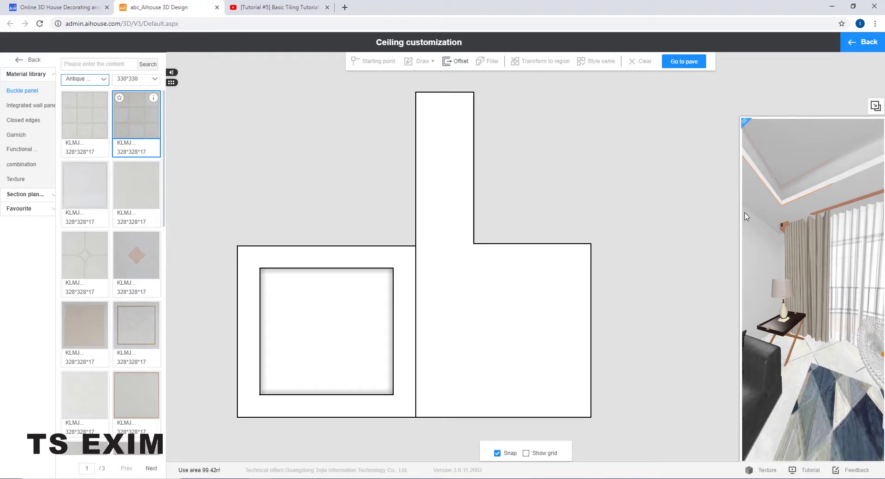
# Offset the recessed region's outline inward by 600 to create a smaller rectangular region inside it
pyautogui.scroll(-10, 790, 192)
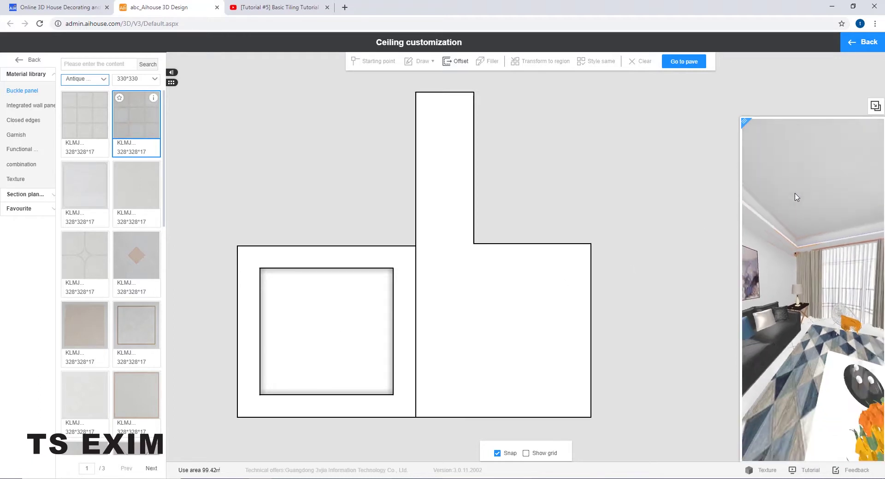
pyautogui.scroll(-8, 797, 197)
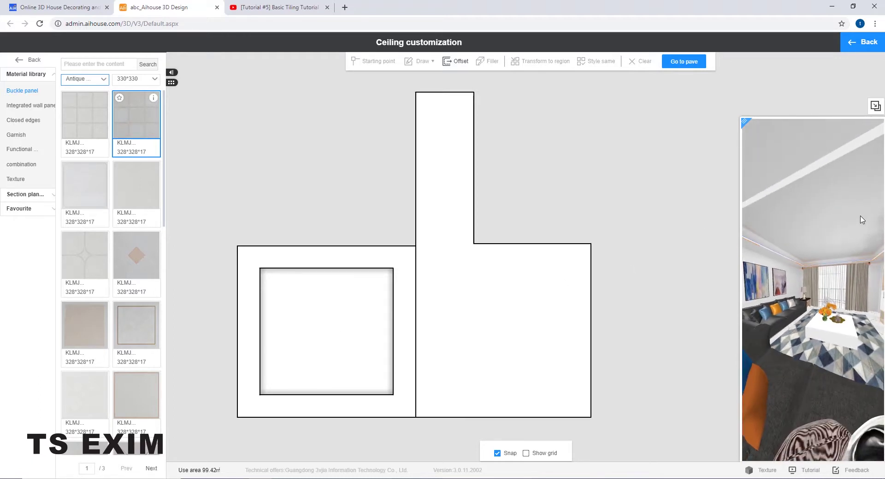
pyautogui.scroll(5, 835, 234)
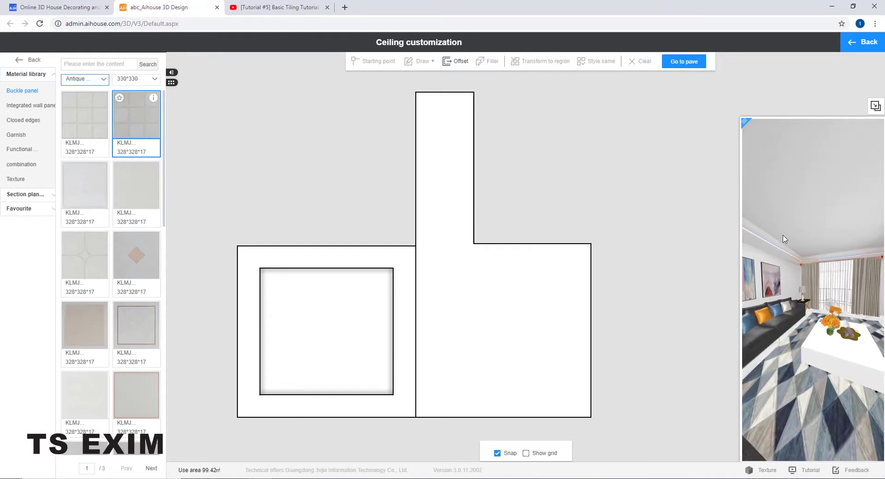
pyautogui.click(324, 326)
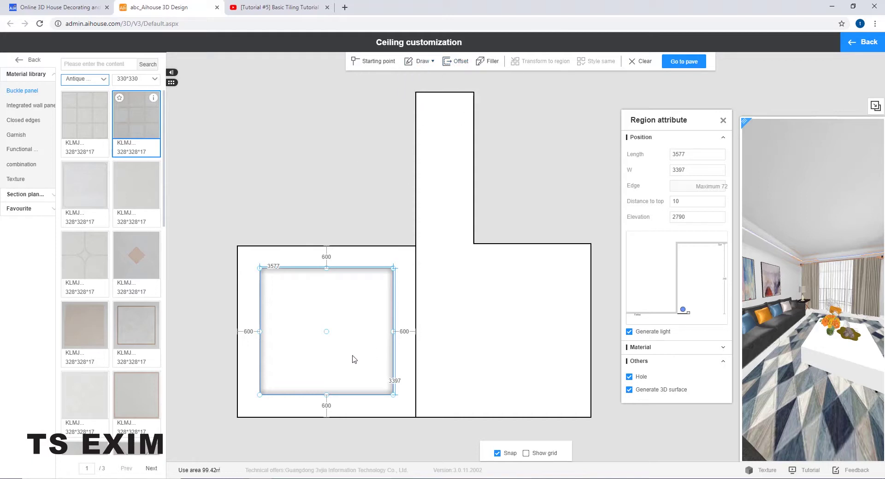
pyautogui.click(306, 333)
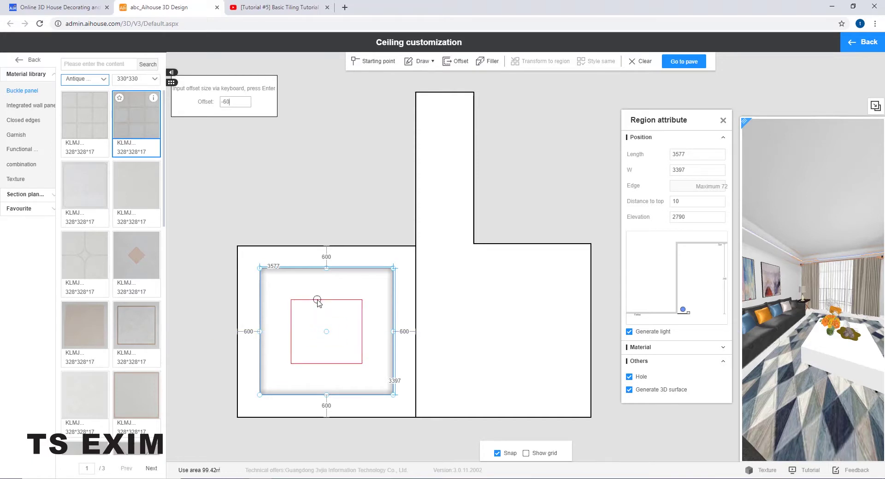
pyautogui.press('Return')
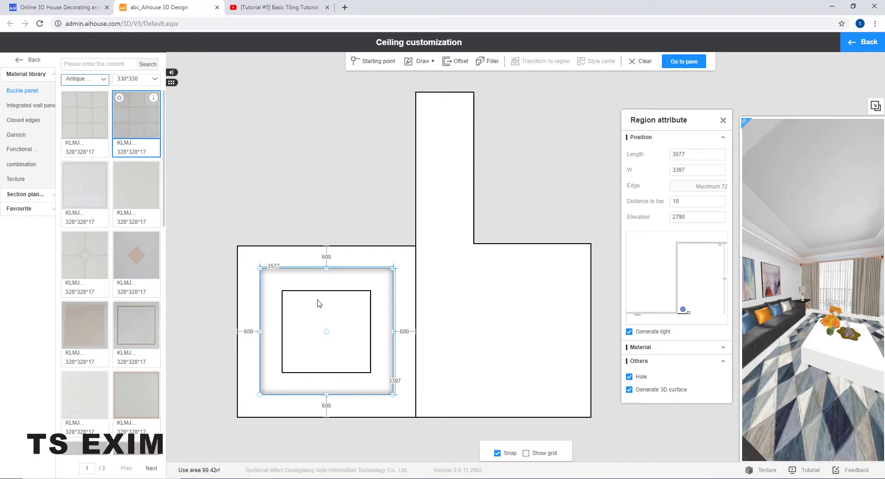
# Compare the distance to top of the outer, middle and innermost nested ceiling regions
pyautogui.click(318, 303)
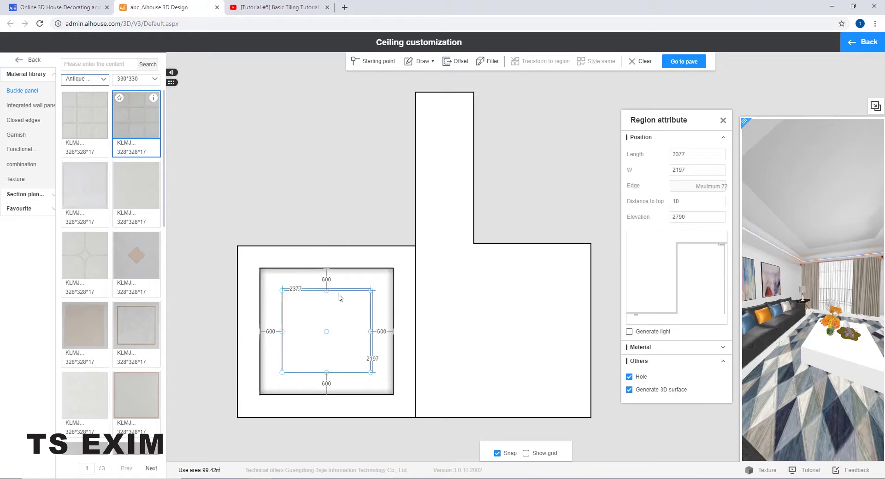
pyautogui.click(368, 281)
pyautogui.click(382, 259)
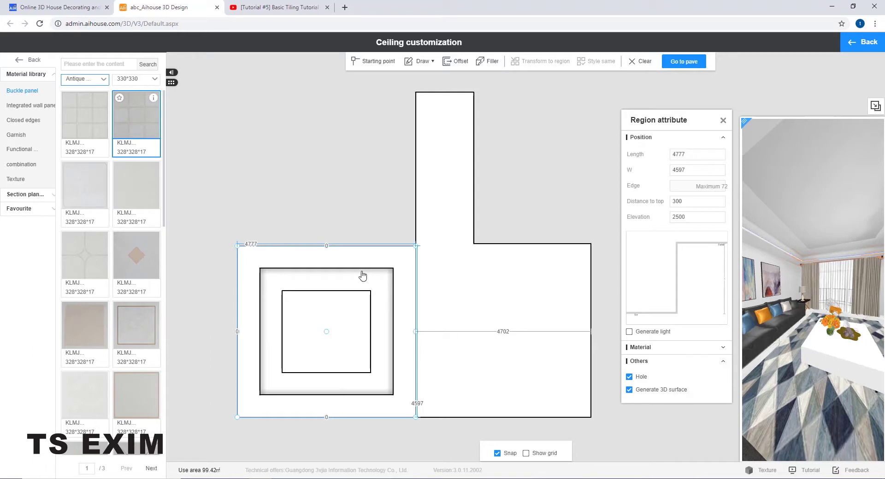
pyautogui.click(371, 285)
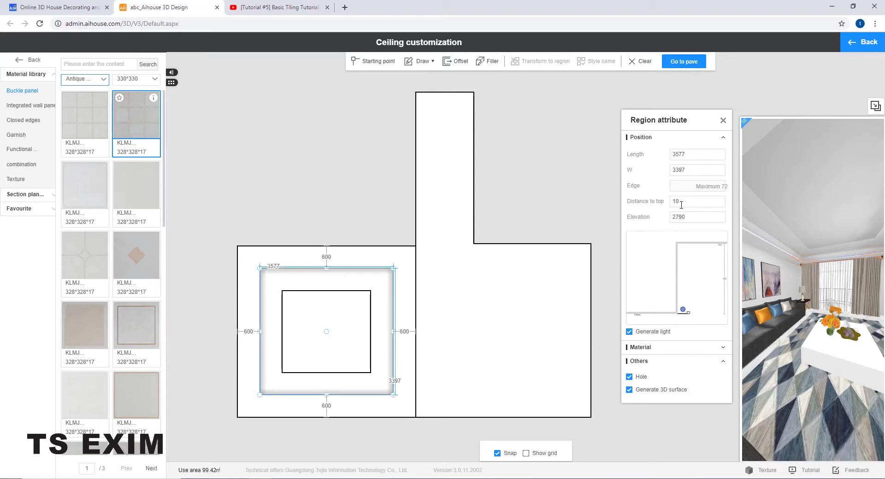
pyautogui.click(341, 327)
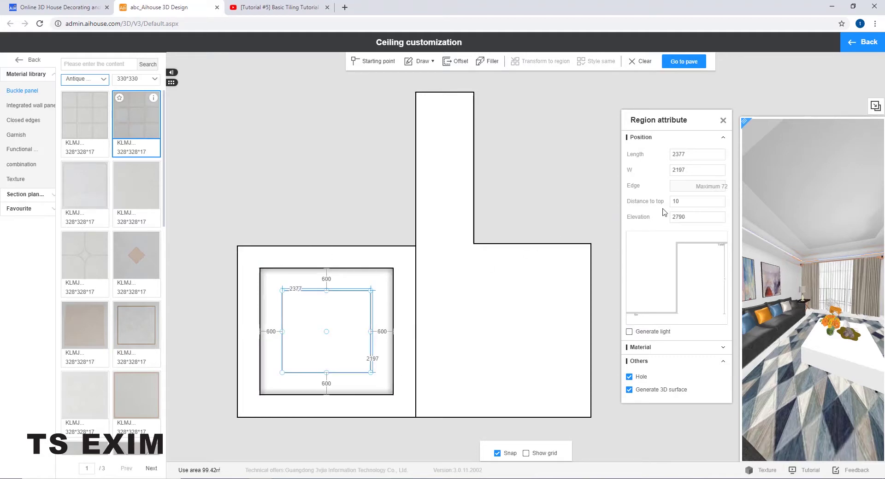
pyautogui.click(385, 300)
pyautogui.click(401, 295)
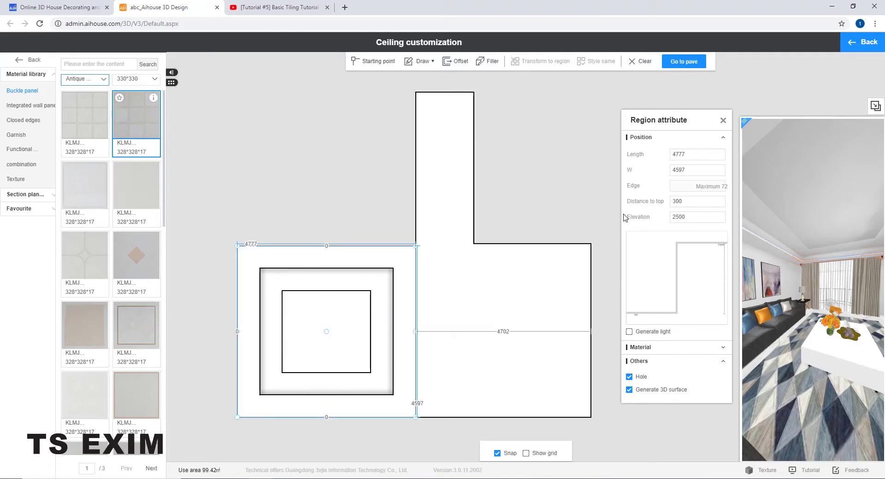
# Set the innermost rectangular region's distance to top to 300 and check the dropped panel in the 3D preview
pyautogui.click(347, 321)
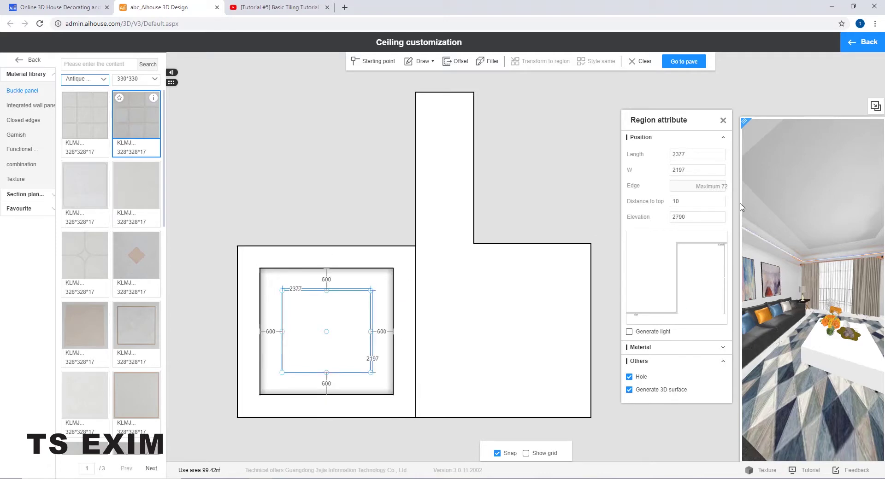
pyautogui.moveTo(686, 202); pyautogui.dragTo(643, 205)
pyautogui.press('Return')
pyautogui.moveTo(812, 264); pyautogui.dragTo(843, 263)
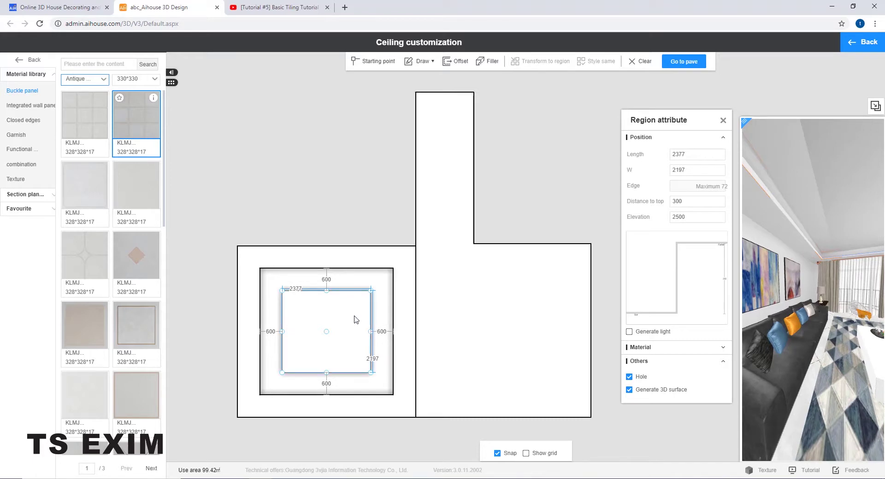
# Disable light generation for the middle recessed region
pyautogui.scroll(-1, 357, 320)
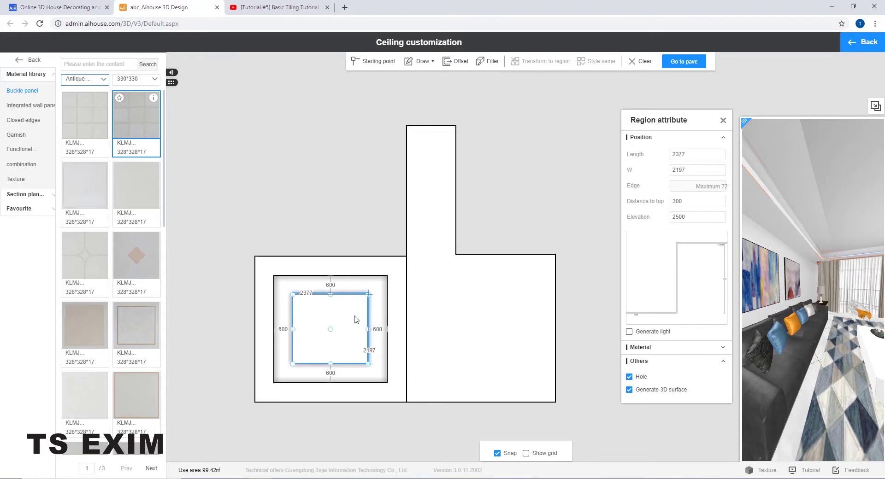
pyautogui.click(370, 276)
pyautogui.click(375, 299)
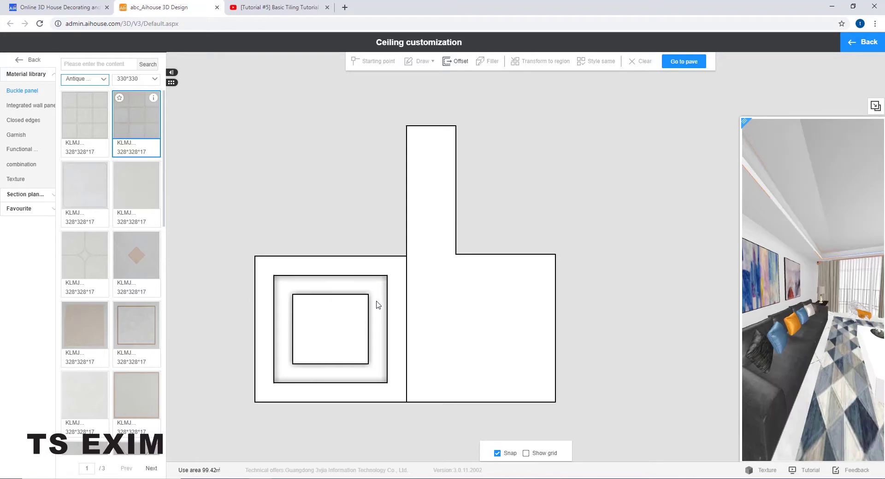
pyautogui.click(376, 302)
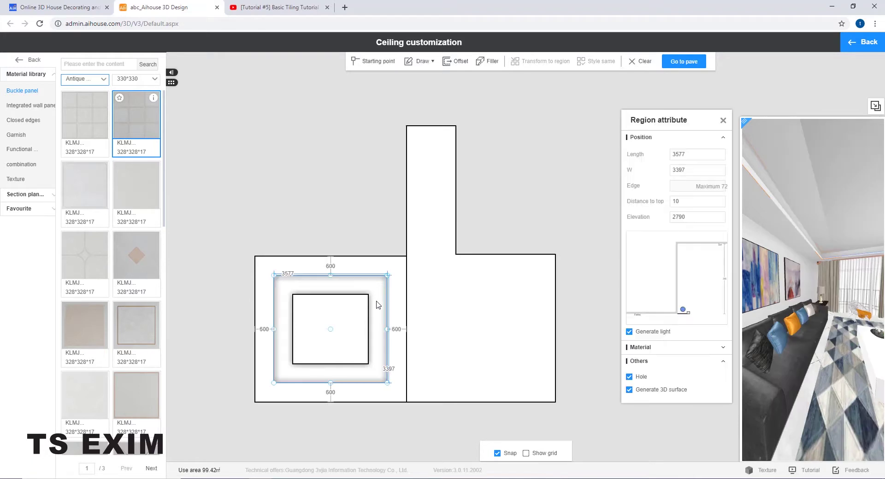
pyautogui.click(629, 332)
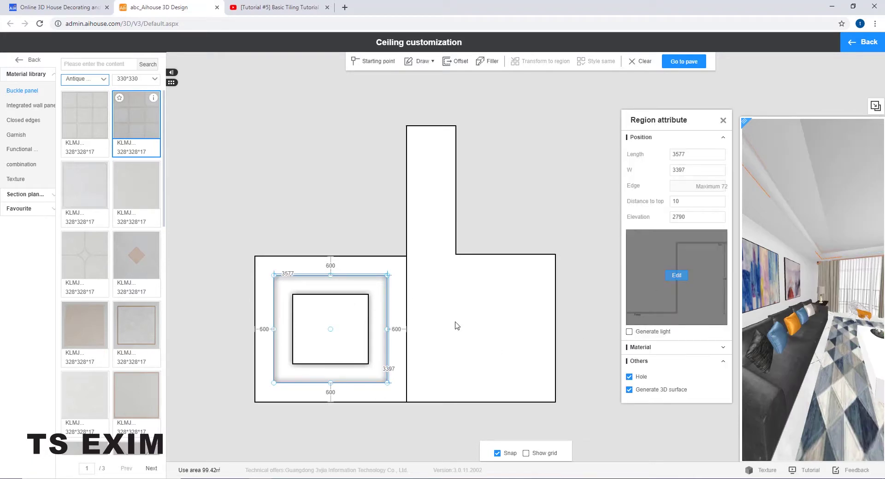
# Enable light generation for the innermost rectangular region and inspect its light trough in the 3D preview
pyautogui.click(330, 328)
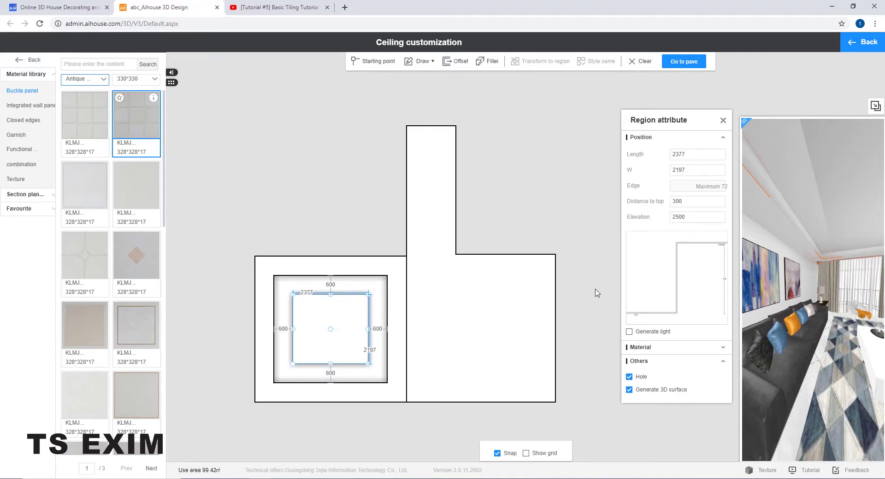
pyautogui.click(629, 332)
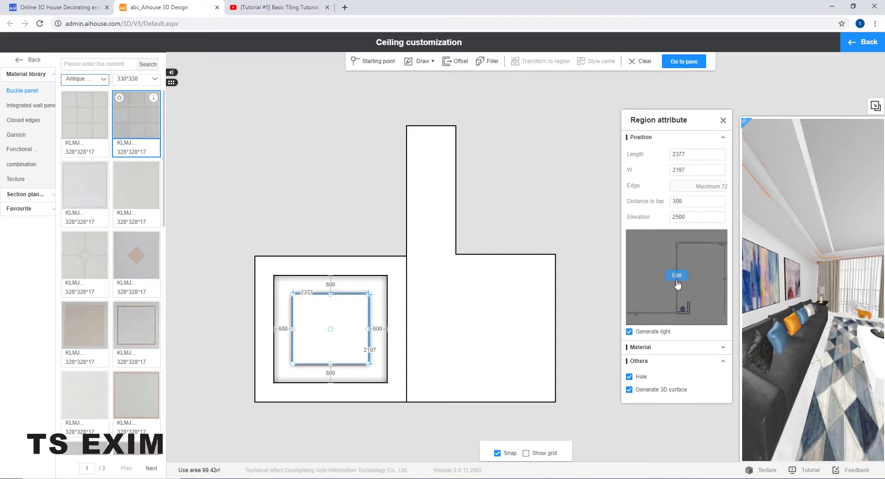
pyautogui.scroll(-3, 832, 180)
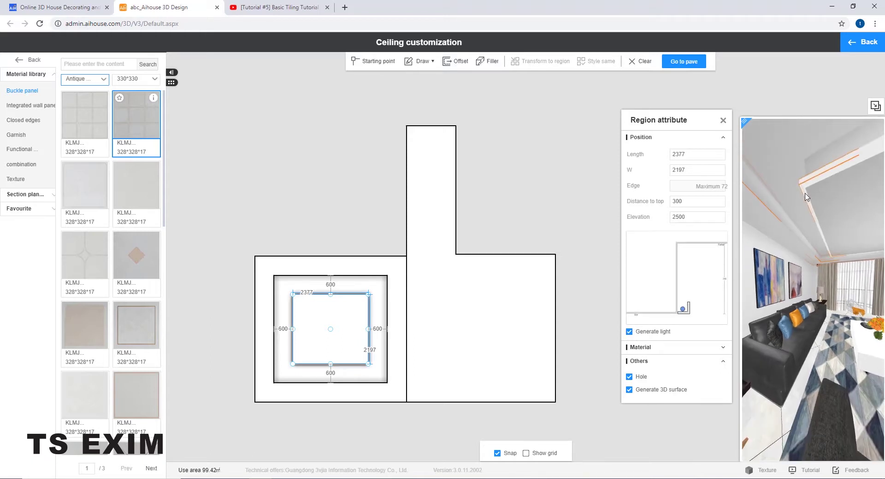
pyautogui.moveTo(822, 187); pyautogui.dragTo(774, 189)
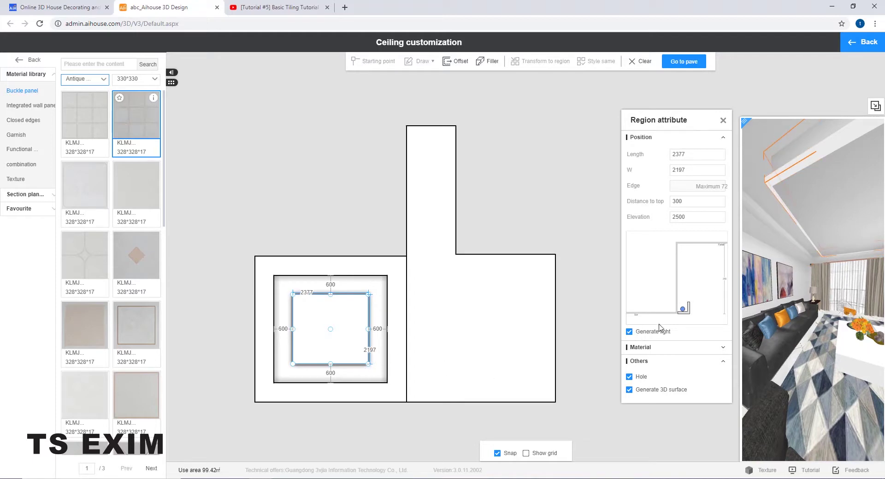
# Replace the L-shaped light trough profile in the innermost region's section with the Decorative line 60 edge moulding
pyautogui.click(679, 280)
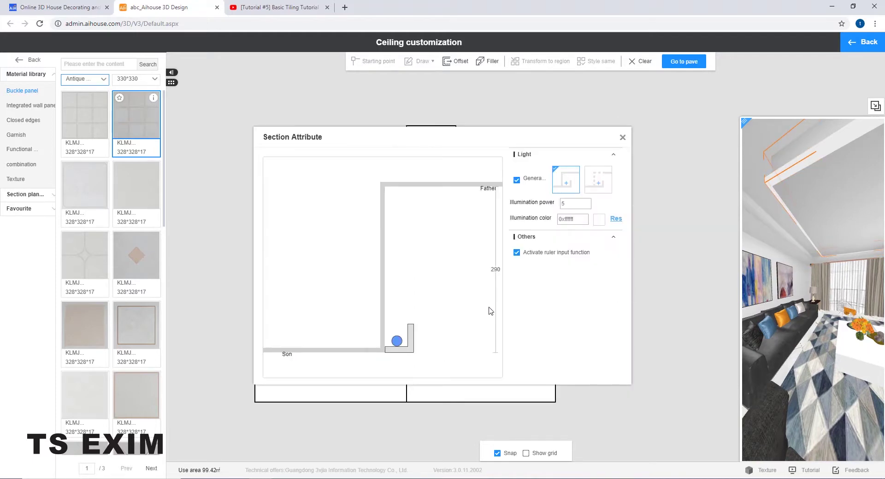
pyautogui.click(413, 353)
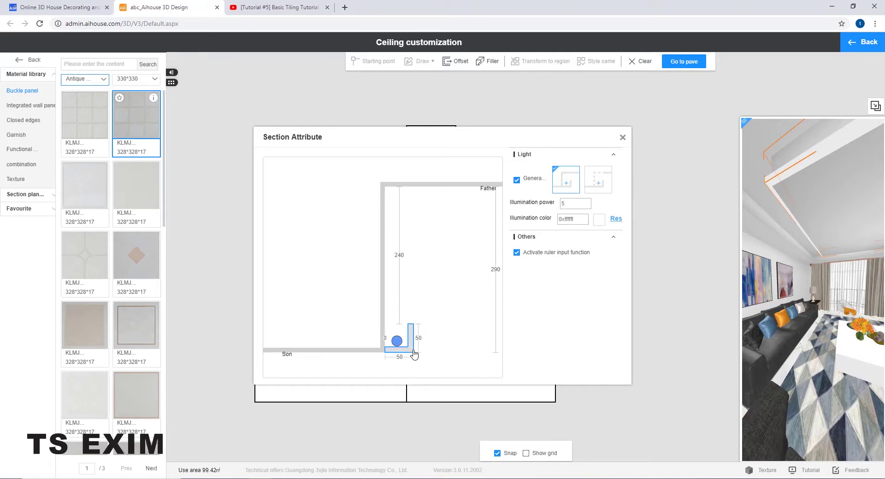
pyautogui.press('Delete')
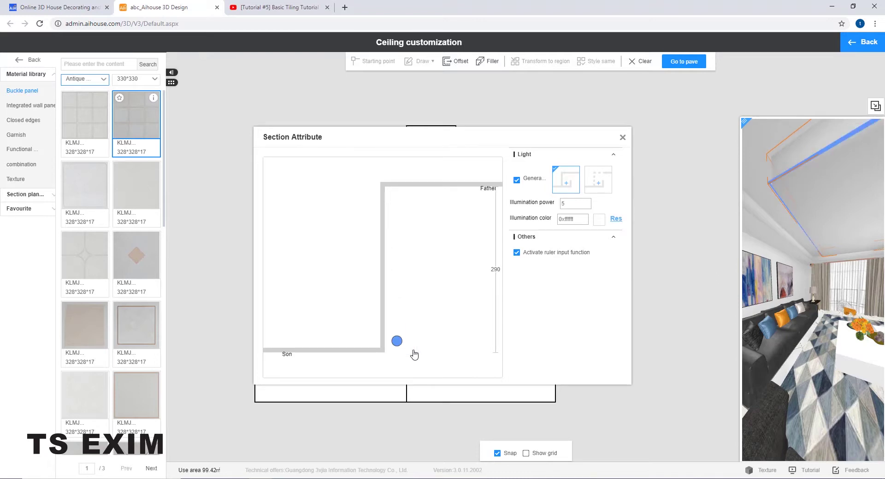
pyautogui.click(24, 120)
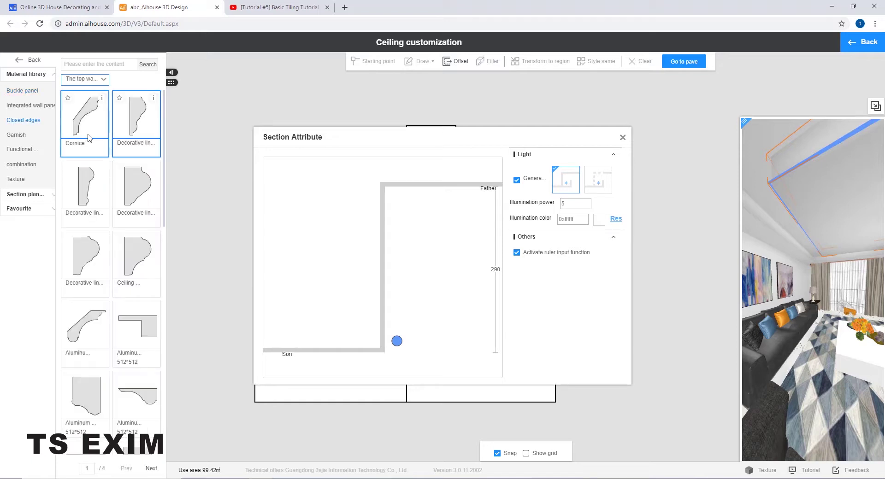
pyautogui.moveTo(87, 185); pyautogui.dragTo(372, 353)
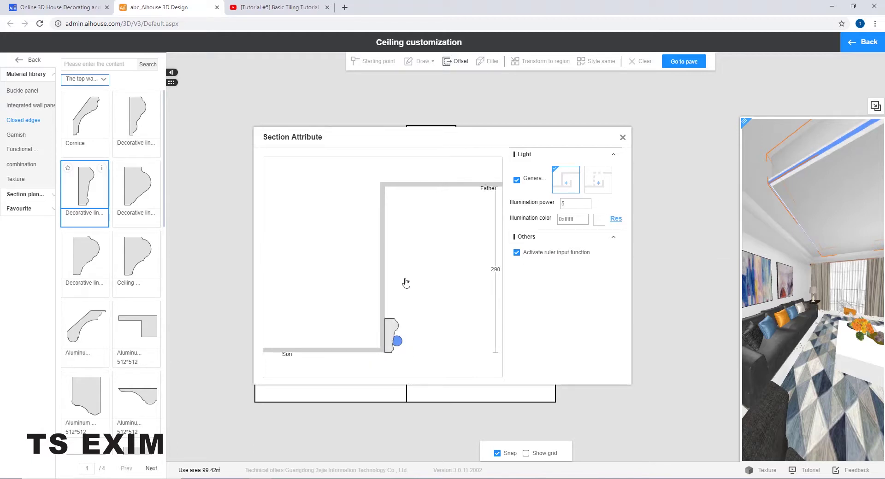
# Rotate the Decorative line 60 moulding by 90 degrees and place it beneath the panel edge, under the light
pyautogui.click(395, 328)
pyautogui.scroll(-1, 398, 325)
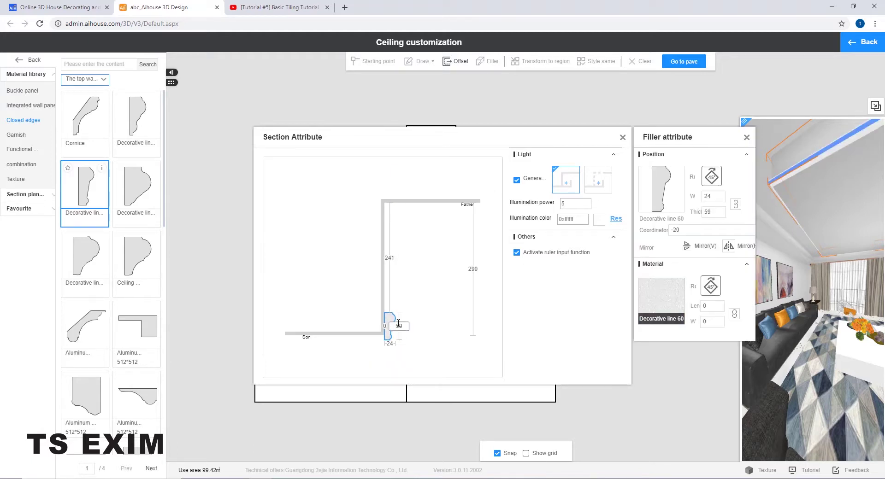
pyautogui.moveTo(390, 323); pyautogui.dragTo(385, 349)
pyautogui.click(711, 177)
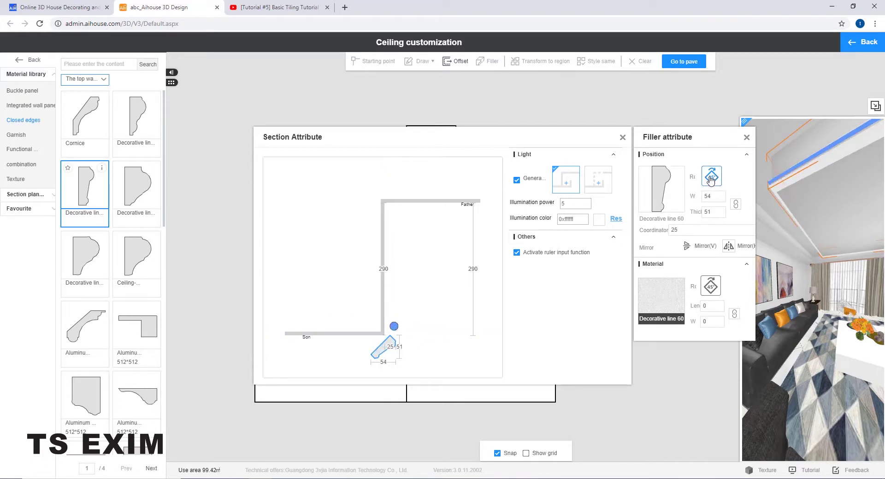
pyautogui.click(711, 177)
pyautogui.moveTo(381, 354); pyautogui.dragTo(389, 346)
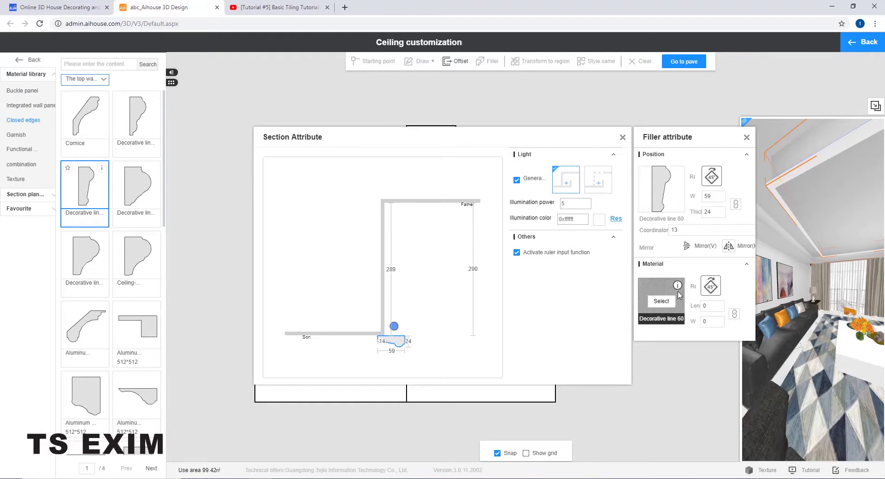
# Apply the Mountain cherry solid wood material to the edge moulding
pyautogui.click(662, 302)
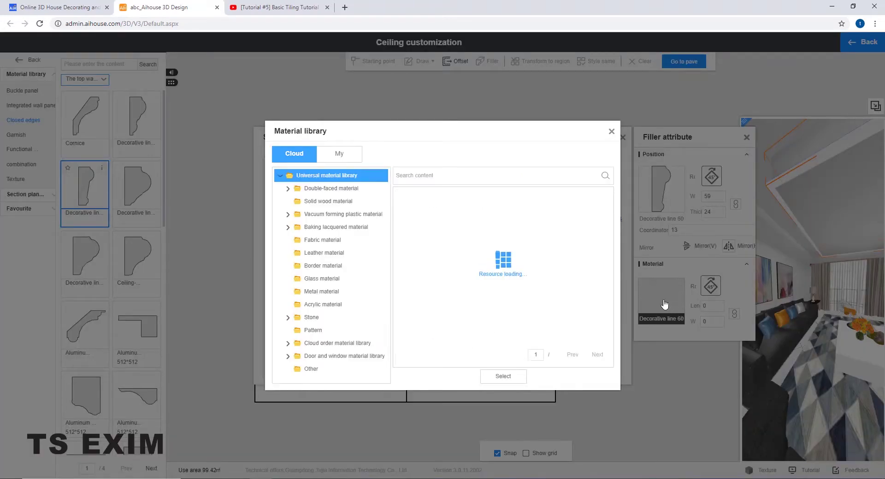
pyautogui.doubleClick(475, 231)
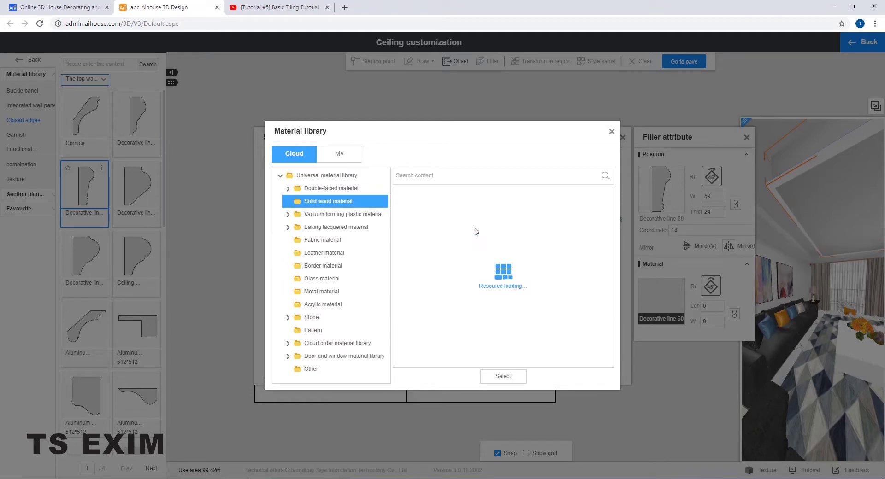
pyautogui.click(499, 377)
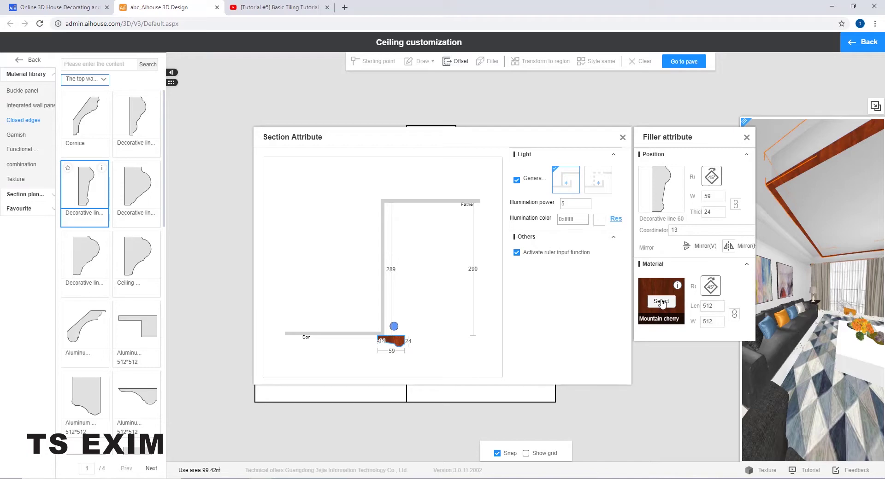
# Change the edge moulding's material to the black North American solid wood finish
pyautogui.click(662, 302)
pyautogui.doubleClick(473, 230)
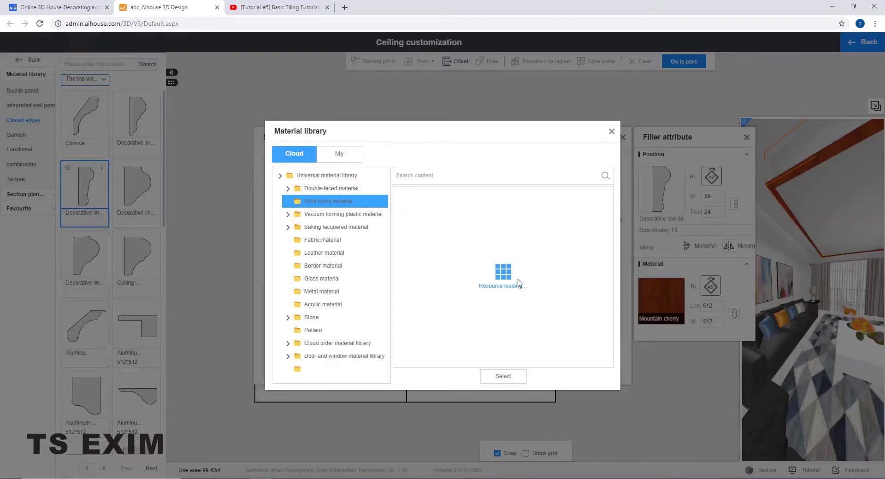
pyautogui.click(530, 335)
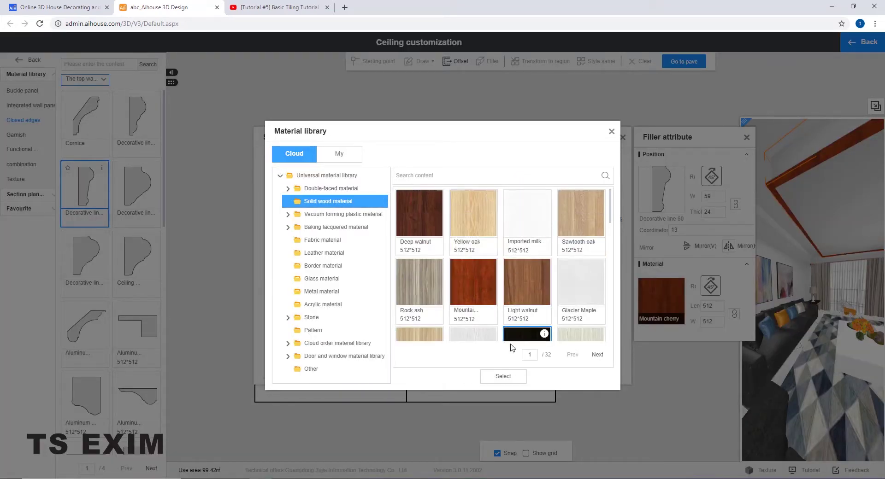
pyautogui.click(501, 377)
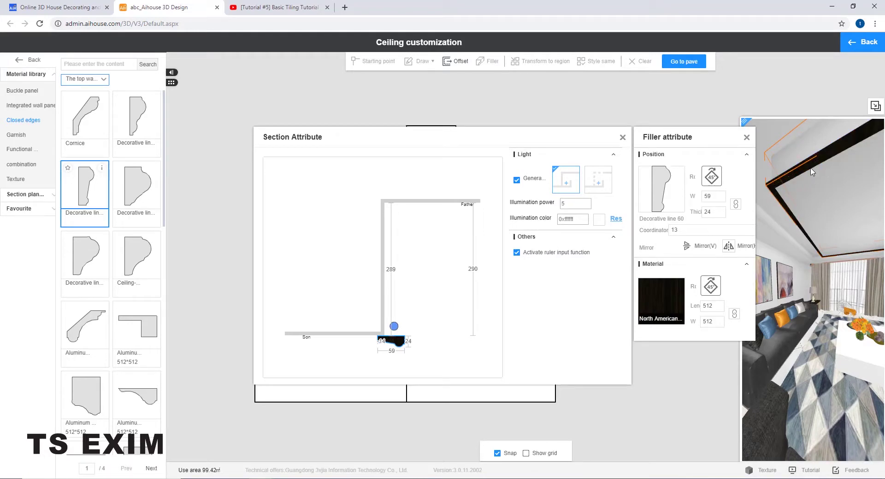
# Deselect the moulding and browse the second page of closed-edge profiles for alternative shapes
pyautogui.click(418, 313)
pyautogui.scroll(-10, 129, 393)
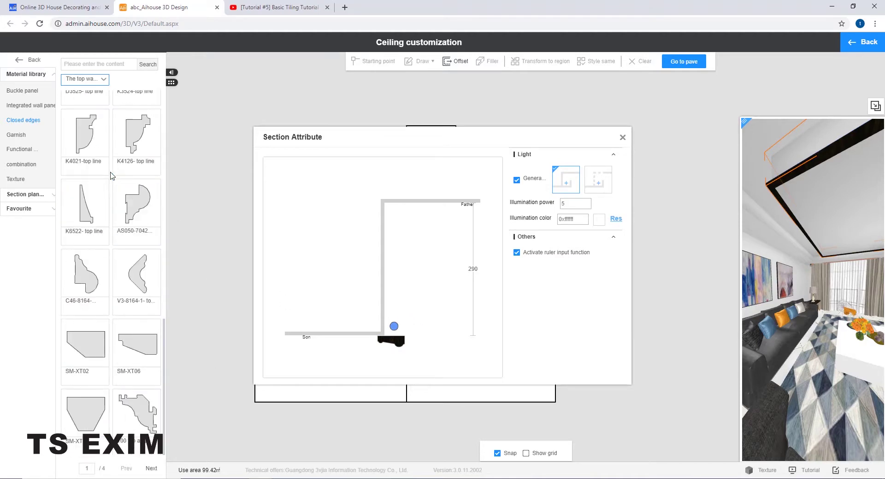
pyautogui.click(154, 470)
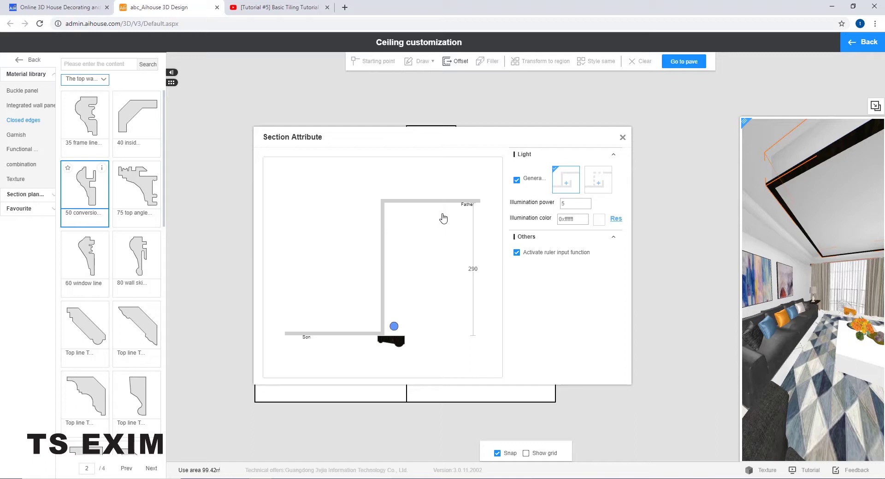
# Close the section editor and leave the ceiling customization for the full room view
pyautogui.click(622, 138)
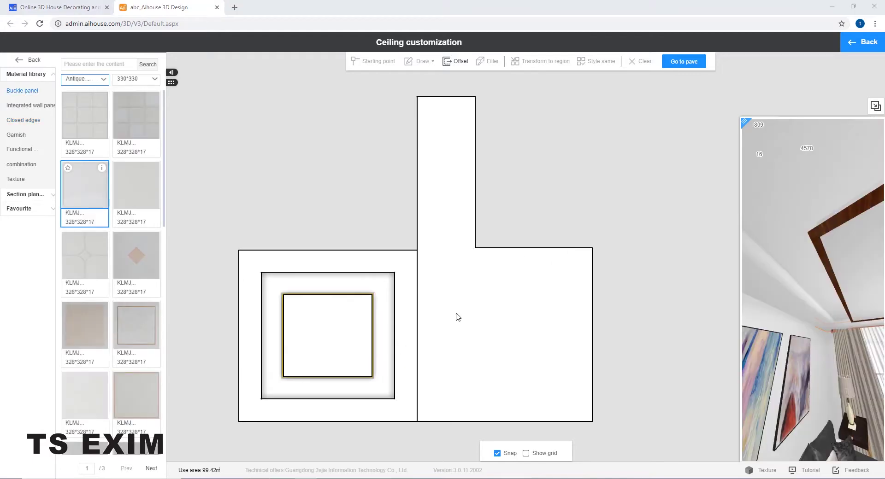
pyautogui.click(858, 44)
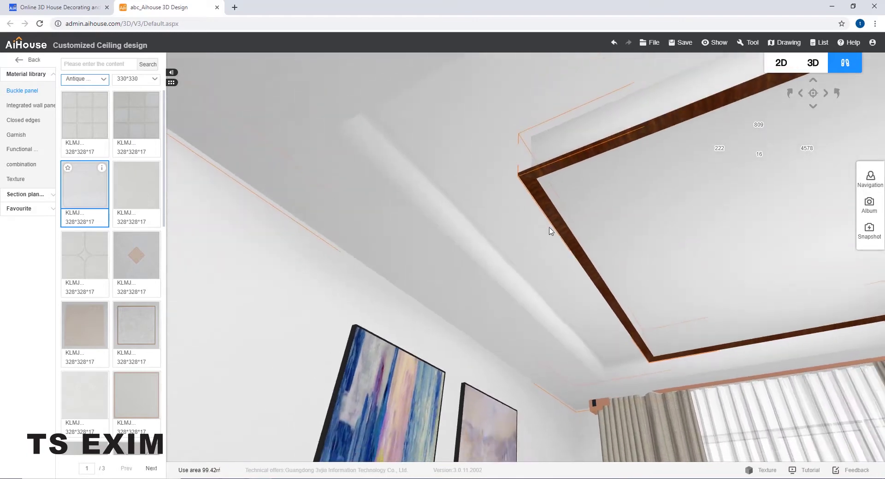
pyautogui.click(19, 60)
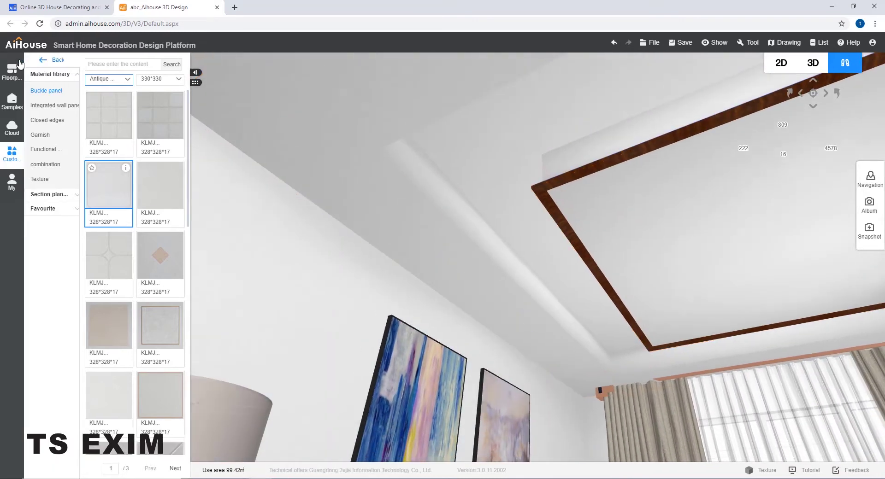
# Show all lacquereds from the finishing category of the cloud library
pyautogui.click(13, 133)
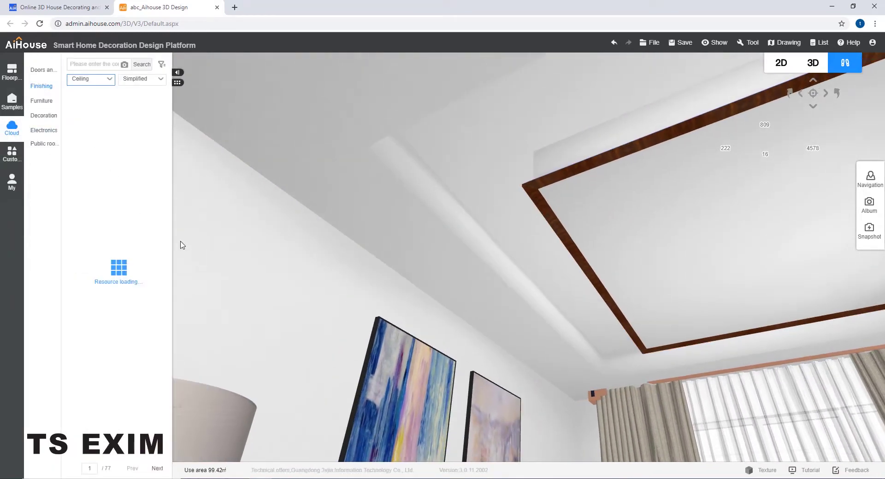
pyautogui.moveTo(41, 119)
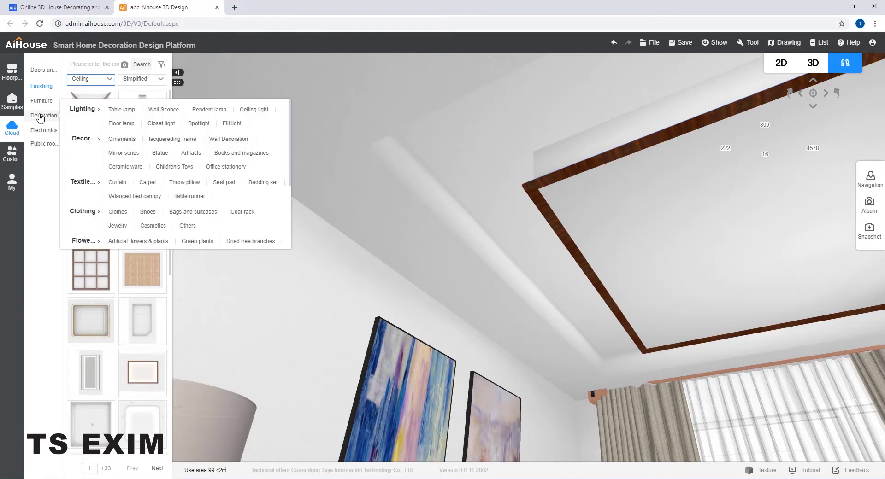
pyautogui.moveTo(37, 101)
pyautogui.moveTo(46, 87)
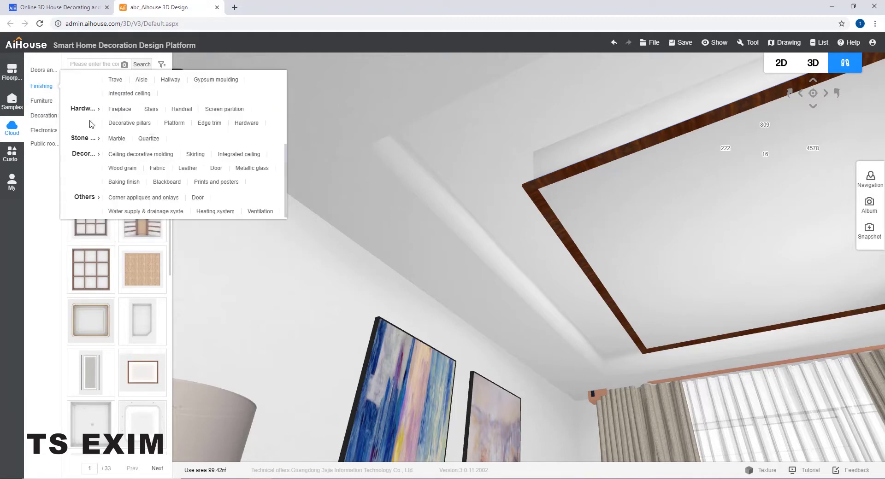
pyautogui.scroll(3, 92, 128)
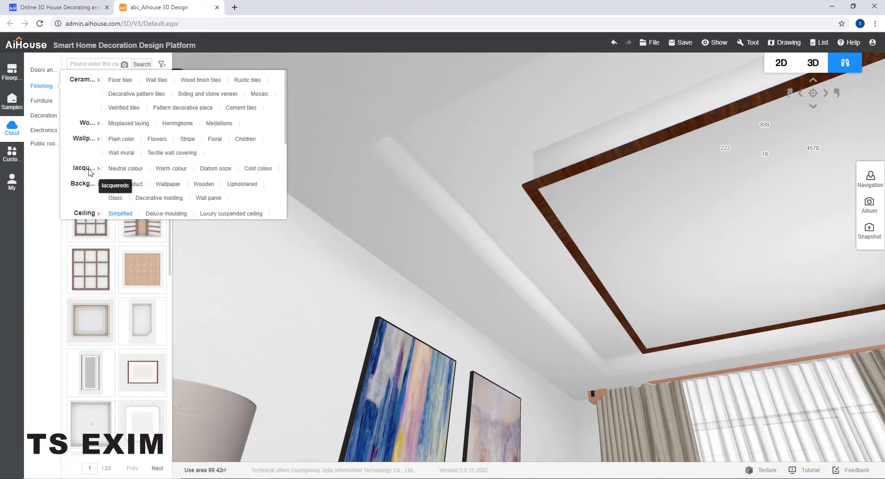
pyautogui.click(90, 169)
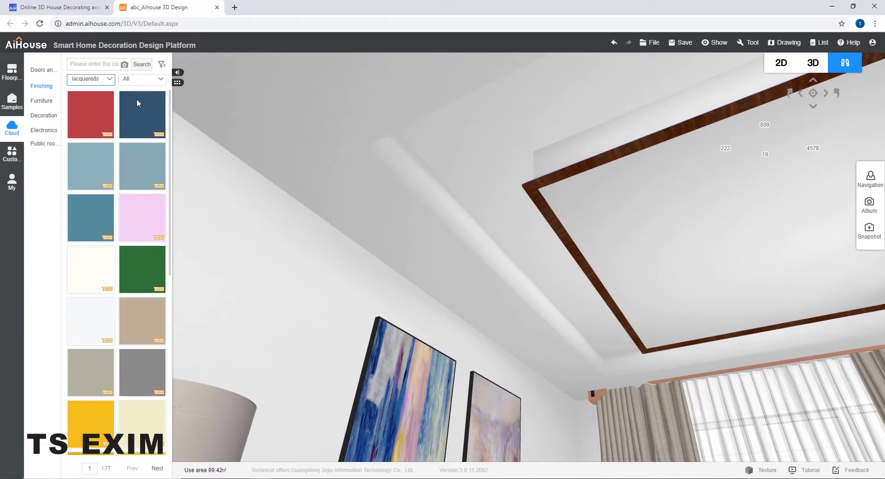
# Apply the dark grey lacquer to the recessed ceiling band around the dropped panel and to its adjoining side faces
pyautogui.scroll(-7, 138, 276)
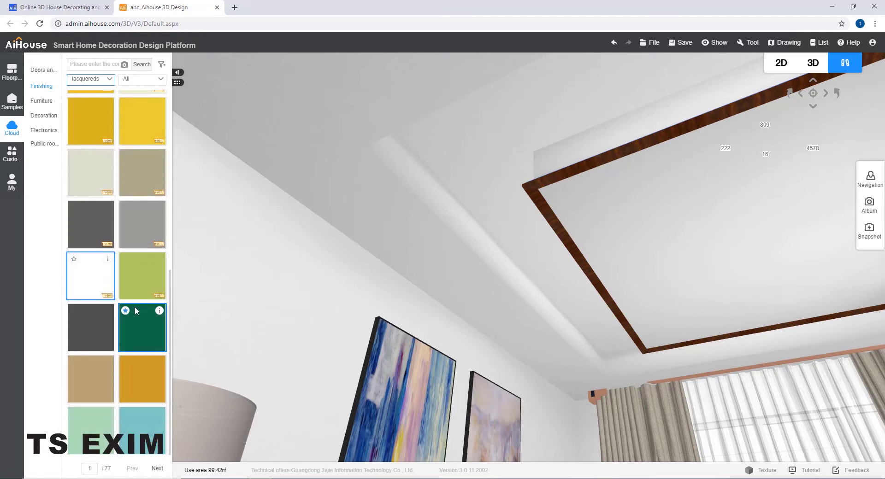
pyautogui.moveTo(92, 327); pyautogui.dragTo(497, 121)
pyautogui.moveTo(113, 318); pyautogui.dragTo(590, 181)
pyautogui.moveTo(90, 322); pyautogui.dragTo(429, 174)
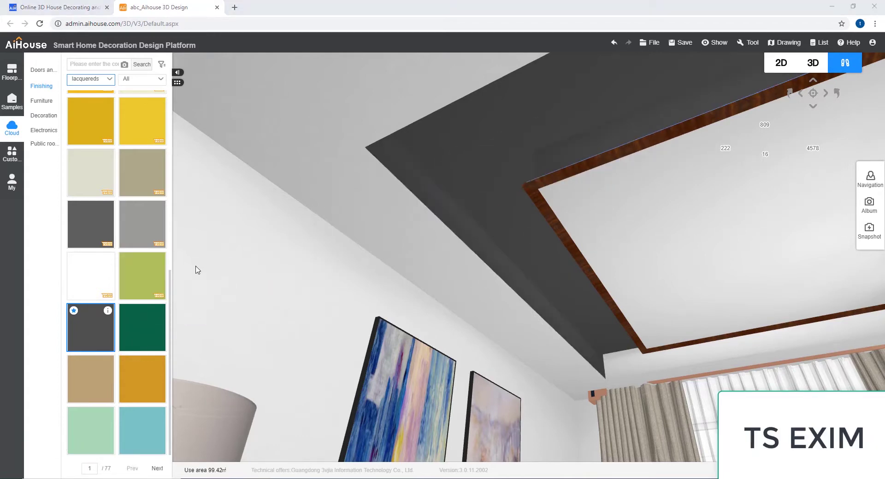
pyautogui.moveTo(101, 328); pyautogui.dragTo(618, 345)
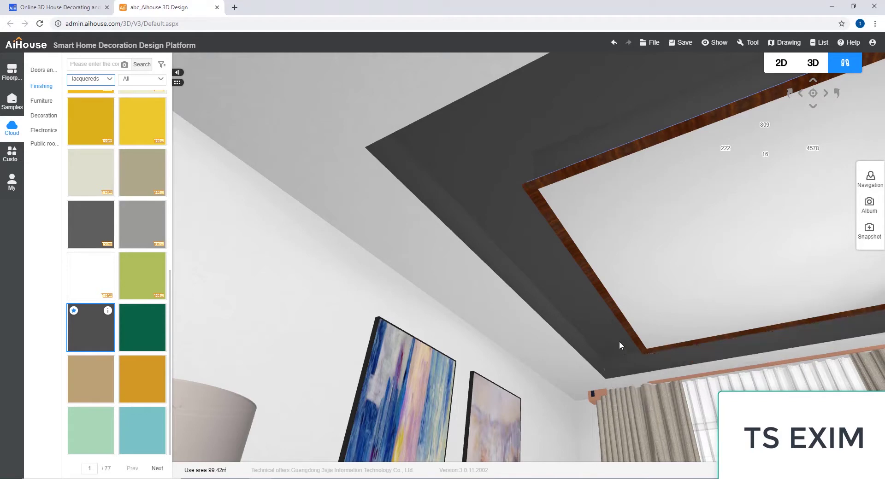
# Apply the dark grey lacquer to the remaining white outer side face of the recess
pyautogui.moveTo(557, 221); pyautogui.dragTo(492, 233)
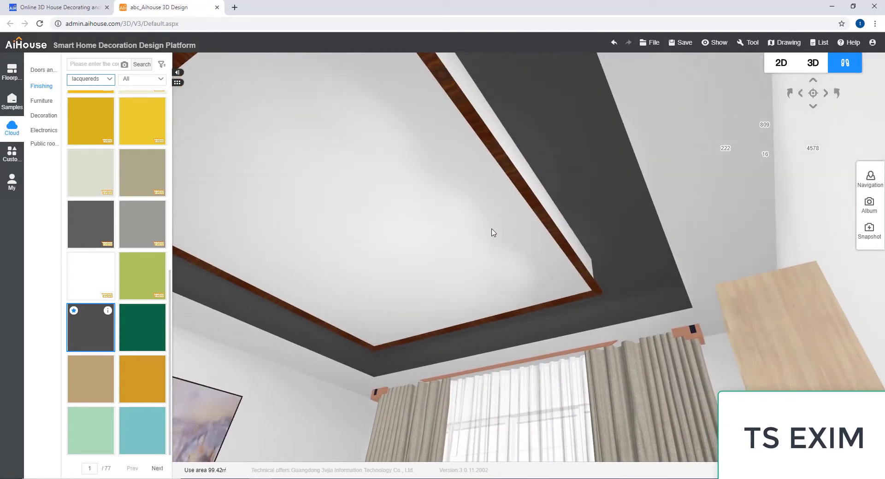
pyautogui.moveTo(625, 224)
pyautogui.mouseDown()
pyautogui.moveTo(650, 220)
pyautogui.moveTo(637, 229)
pyautogui.moveTo(477, 201)
pyautogui.moveTo(494, 208)
pyautogui.mouseUp()
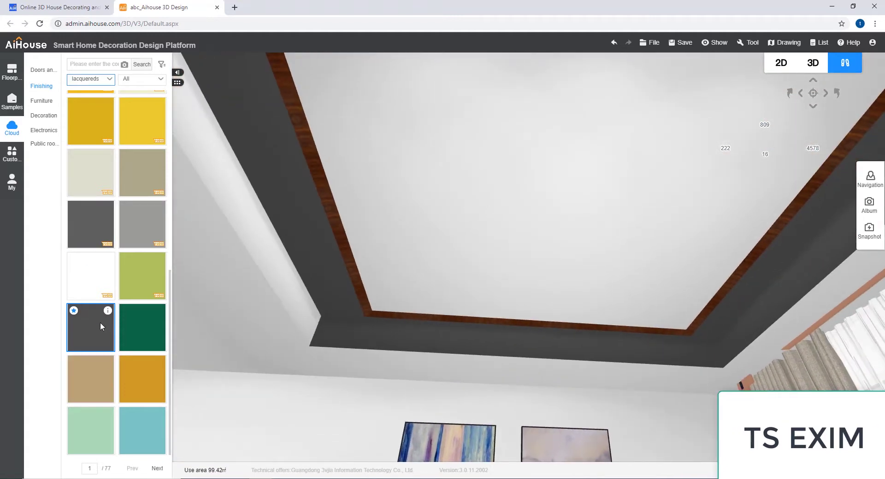
pyautogui.moveTo(100, 323); pyautogui.dragTo(261, 226)
pyautogui.scroll(-2, 382, 204)
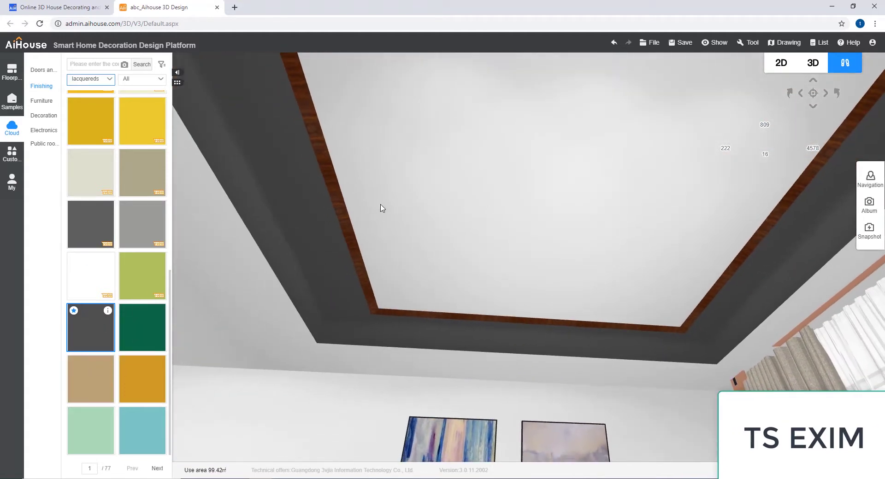
# Apply the dark grey lacquer to the remaining white vertical faces above the dropped panel's wooden edge
pyautogui.scroll(3, 381, 205)
pyautogui.moveTo(494, 195)
pyautogui.mouseDown()
pyautogui.moveTo(537, 217)
pyautogui.moveTo(579, 211)
pyautogui.moveTo(416, 232)
pyautogui.mouseUp()
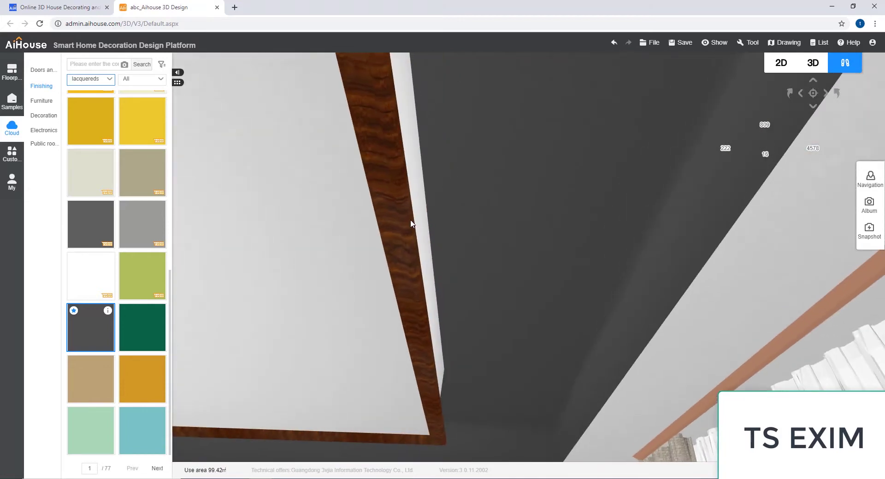
pyautogui.moveTo(103, 325); pyautogui.dragTo(384, 217)
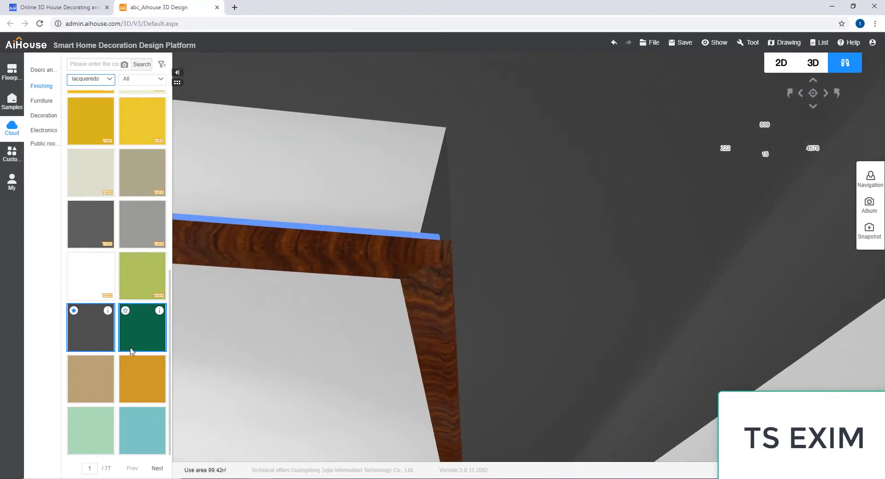
pyautogui.moveTo(102, 323); pyautogui.dragTo(332, 191)
pyautogui.moveTo(535, 243); pyautogui.dragTo(510, 233)
pyautogui.moveTo(90, 330); pyautogui.dragTo(397, 376)
pyautogui.scroll(-4, 397, 375)
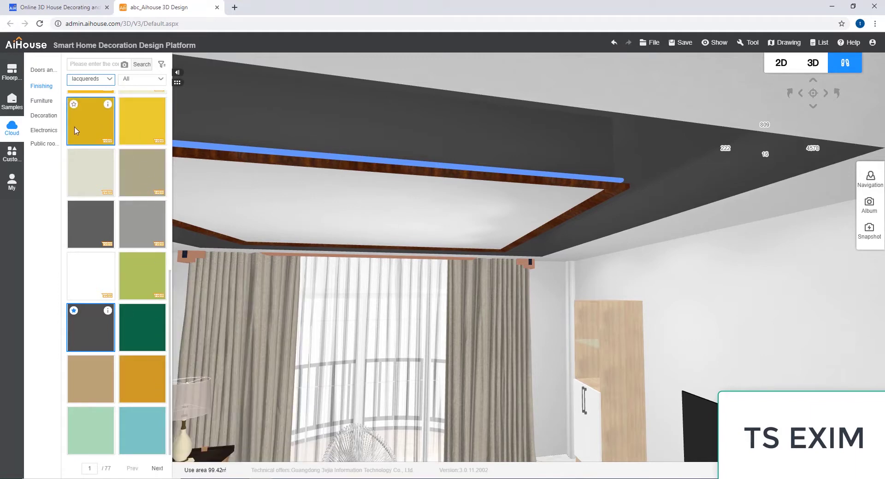
# Apply the light teal-blue lacquer to the central dropped panel inside the wooden edge
pyautogui.click(142, 431)
pyautogui.click(402, 200)
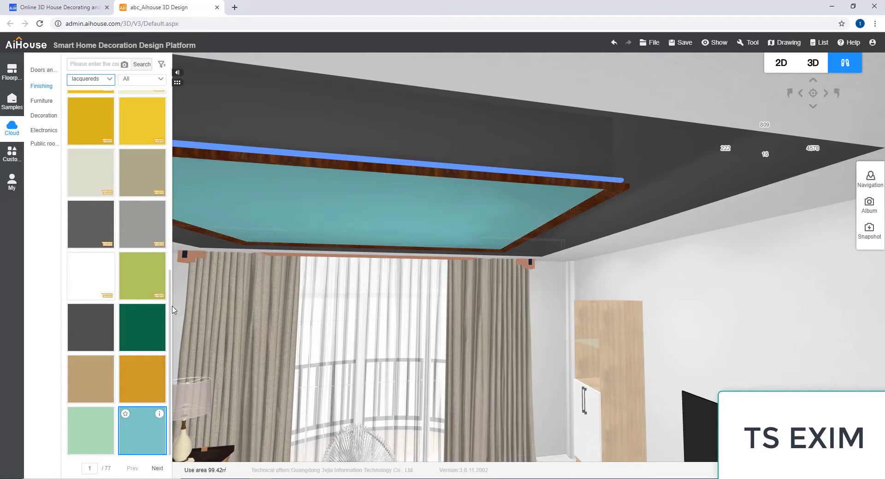
pyautogui.moveTo(170, 304); pyautogui.dragTo(136, 84)
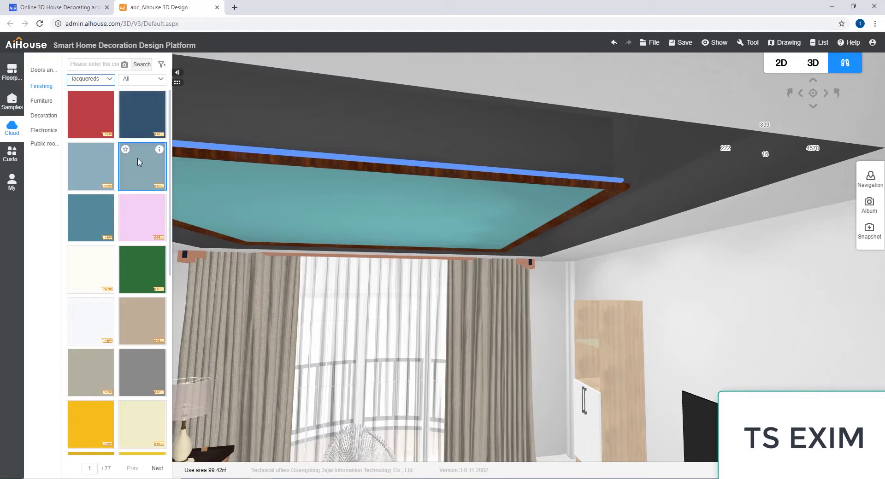
# Replace the central dropped panel's finish with the greyish light blue lacquer
pyautogui.click(99, 180)
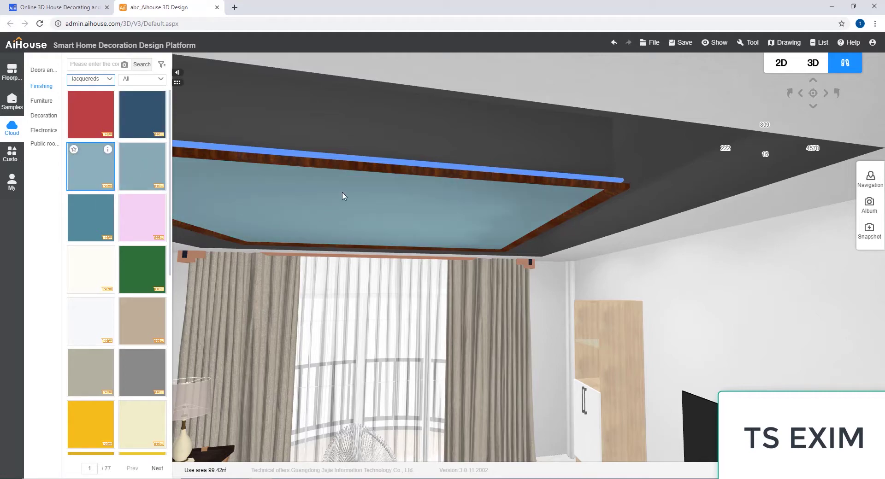
pyautogui.moveTo(342, 196); pyautogui.dragTo(374, 186)
pyautogui.moveTo(401, 248)
pyautogui.mouseDown()
pyautogui.moveTo(511, 284)
pyautogui.moveTo(496, 278)
pyautogui.moveTo(710, 153)
pyautogui.mouseUp()
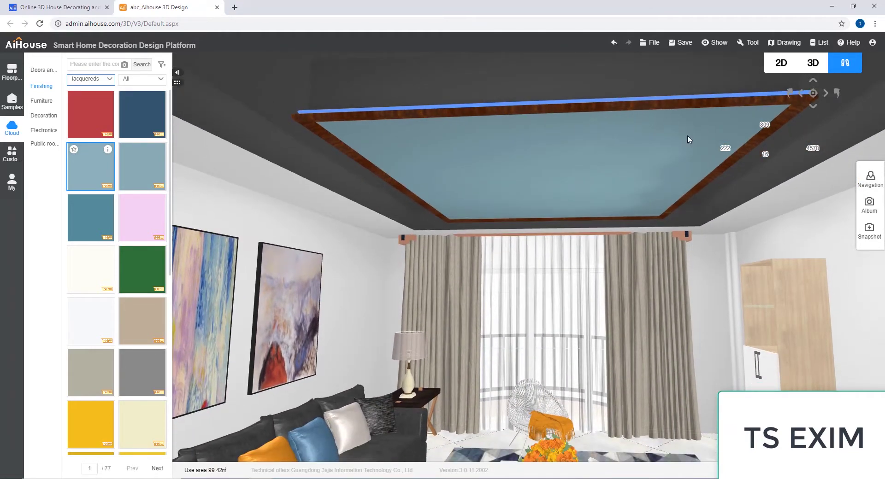
pyautogui.moveTo(684, 187); pyautogui.dragTo(721, 232)
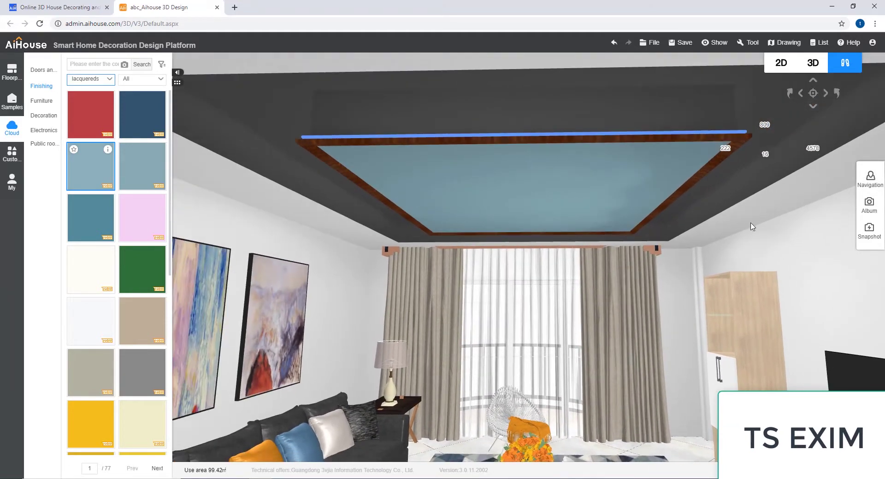
# Render the current living room view as an SD 4:3 image with Natural illumination and a daytime environment
pyautogui.click(868, 201)
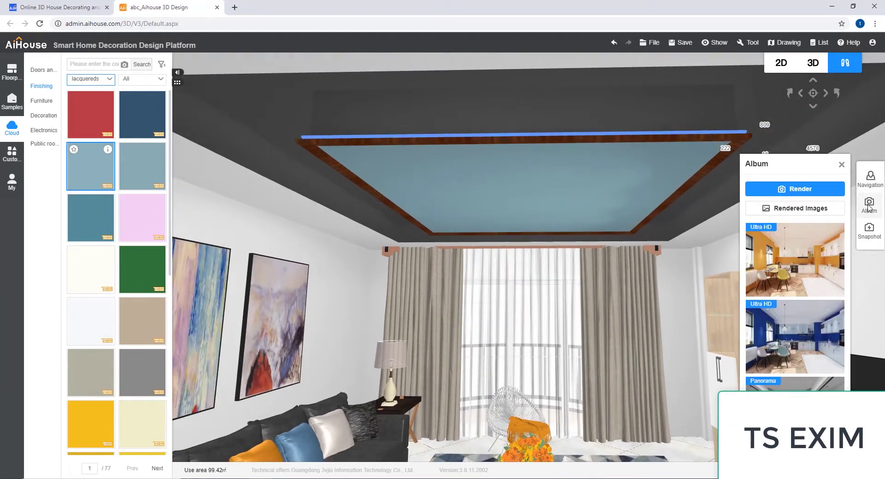
pyautogui.click(797, 193)
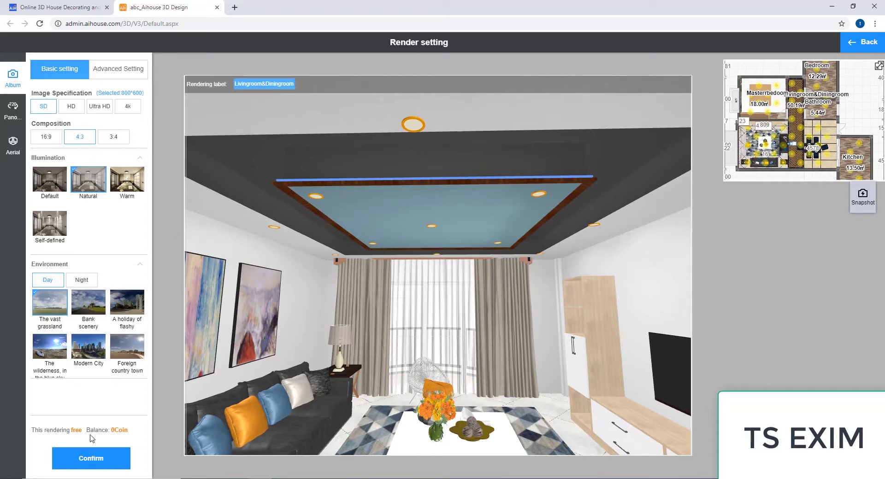
pyautogui.click(102, 451)
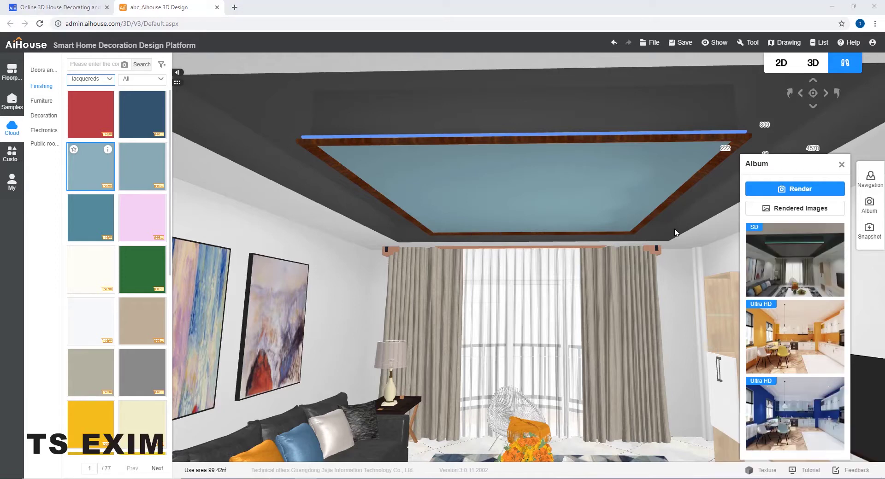
# Open the new SD living room rendering to check the ceiling's look, and close the album
pyautogui.moveTo(810, 273)
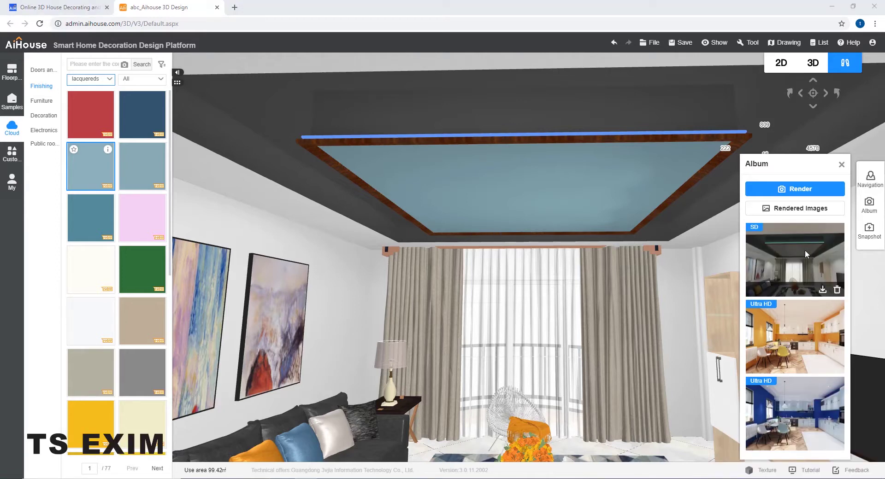
pyautogui.click(804, 249)
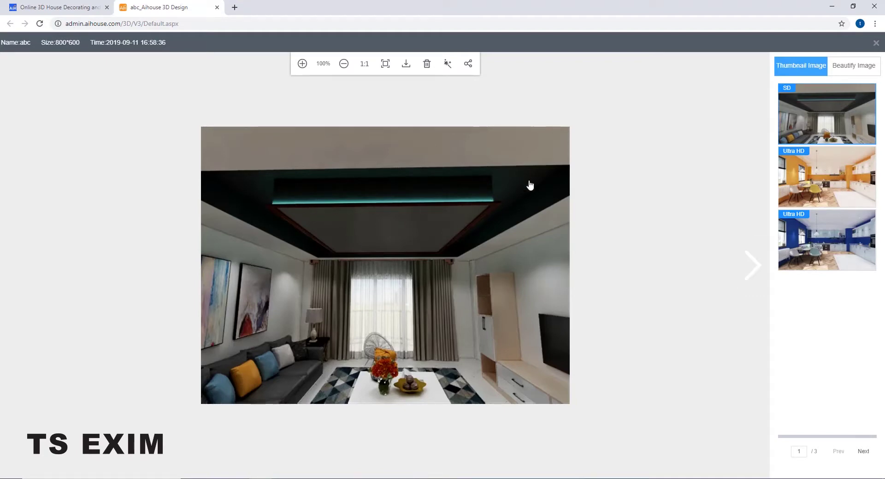
pyautogui.click(876, 43)
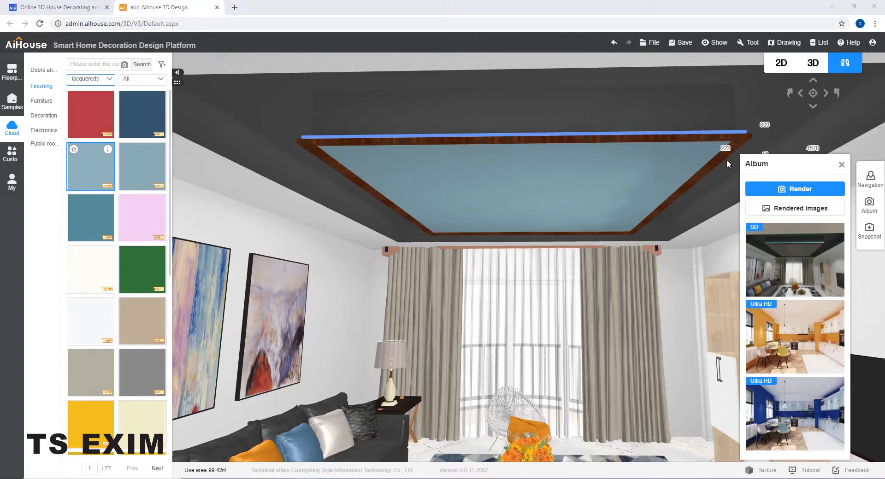
pyautogui.click(841, 165)
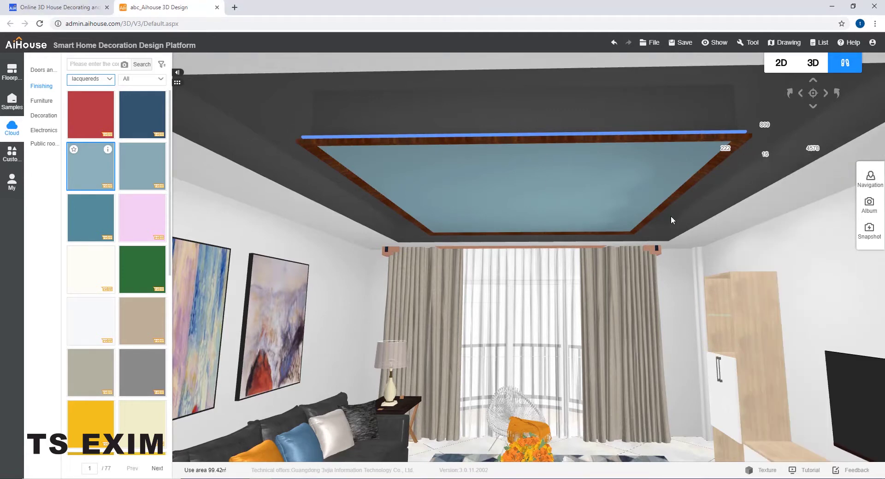
# Ungroup the grouped objects containing the two abstract paintings on the wall beside the sofa
pyautogui.press('a')
pyautogui.press('s')
pyautogui.press('s')
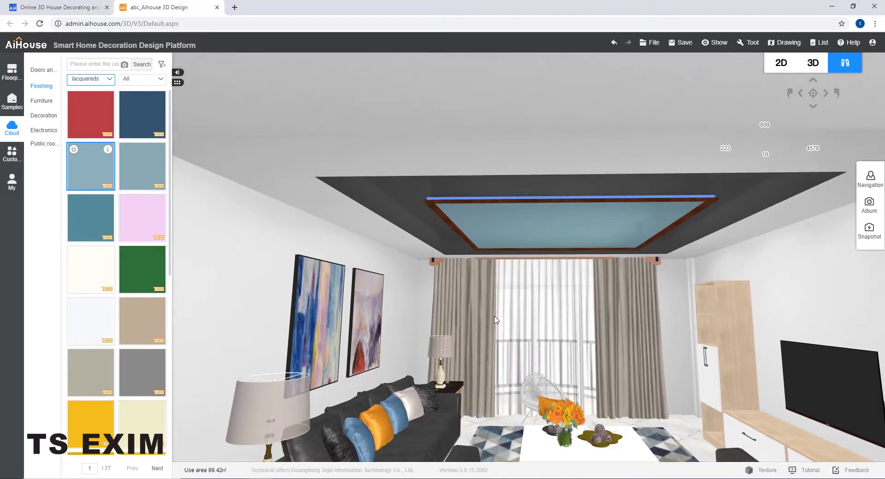
pyautogui.moveTo(495, 317); pyautogui.dragTo(490, 334)
pyautogui.press('s')
pyautogui.click(379, 236)
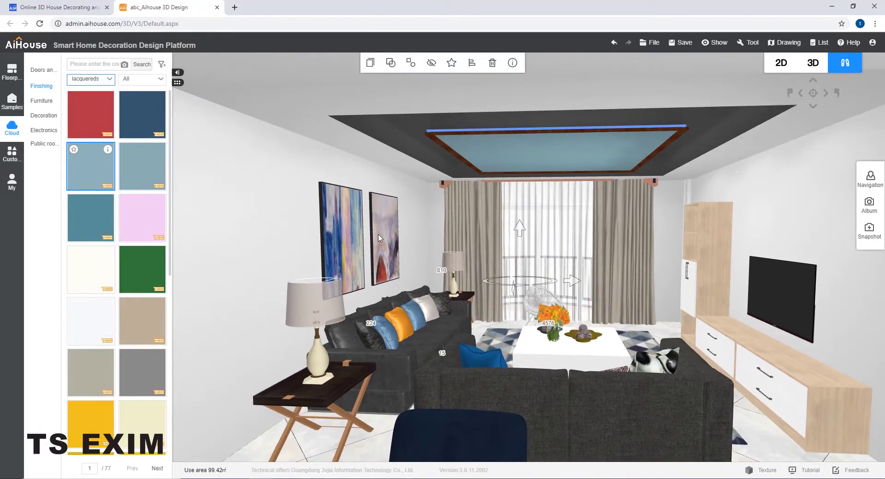
pyautogui.press('d')
pyautogui.press('s')
pyautogui.moveTo(350, 262); pyautogui.dragTo(142, 257)
pyautogui.moveTo(491, 262)
pyautogui.mouseDown()
pyautogui.moveTo(286, 266)
pyautogui.moveTo(483, 276)
pyautogui.mouseUp()
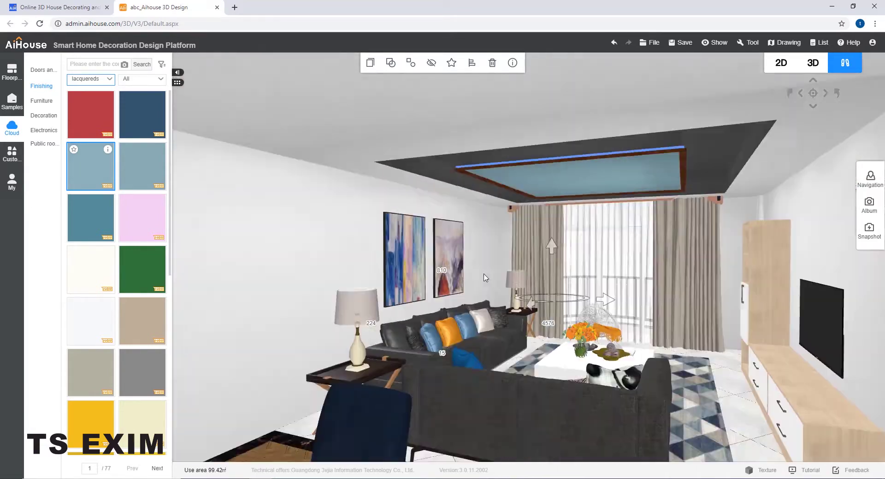
pyautogui.moveTo(705, 216); pyautogui.dragTo(606, 226)
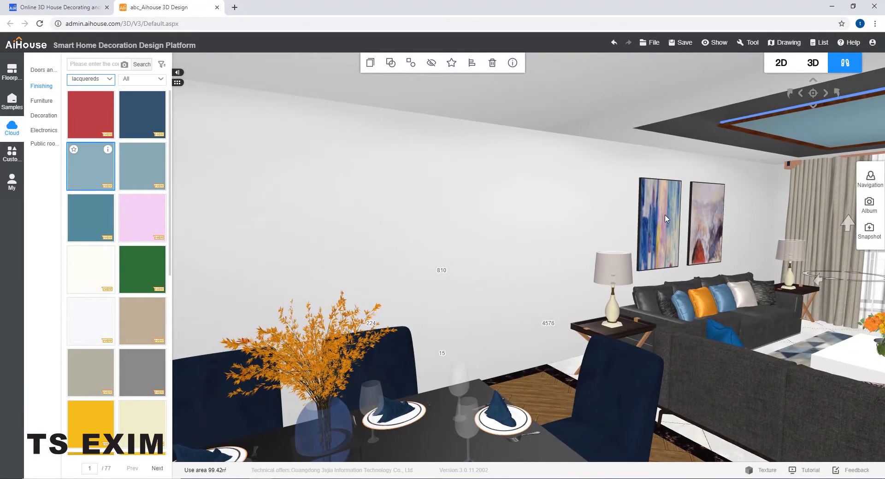
pyautogui.press('w')
pyautogui.press('w')
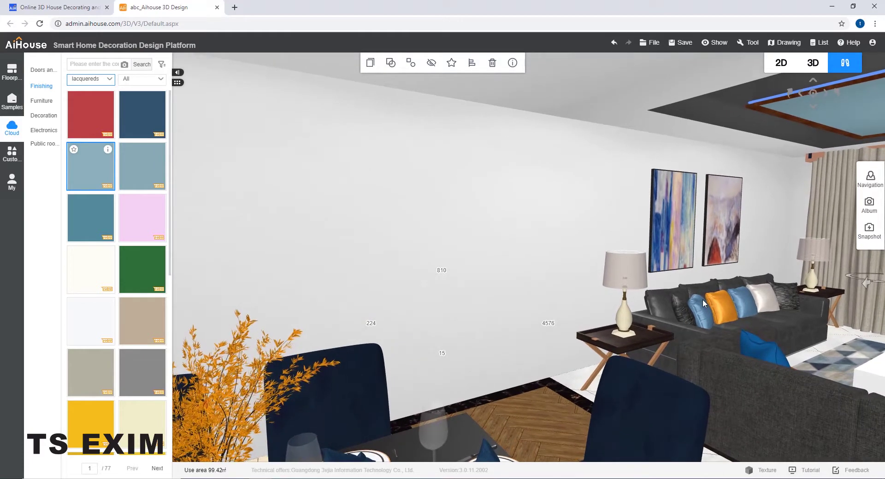
pyautogui.hotkey('ctrl', 'shift', 'g')
# Delete both abstract paintings from the wall behind the sofa
pyautogui.click(662, 223)
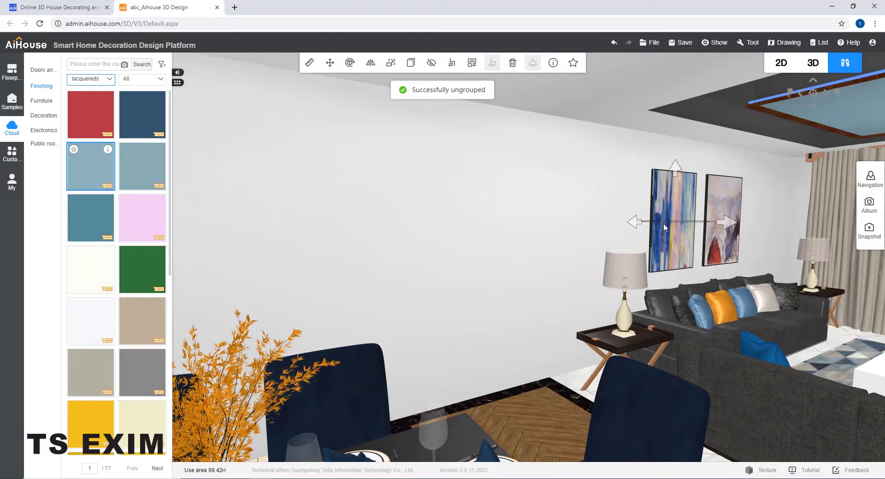
pyautogui.press('Delete')
pyautogui.click(722, 226)
pyautogui.press('Delete')
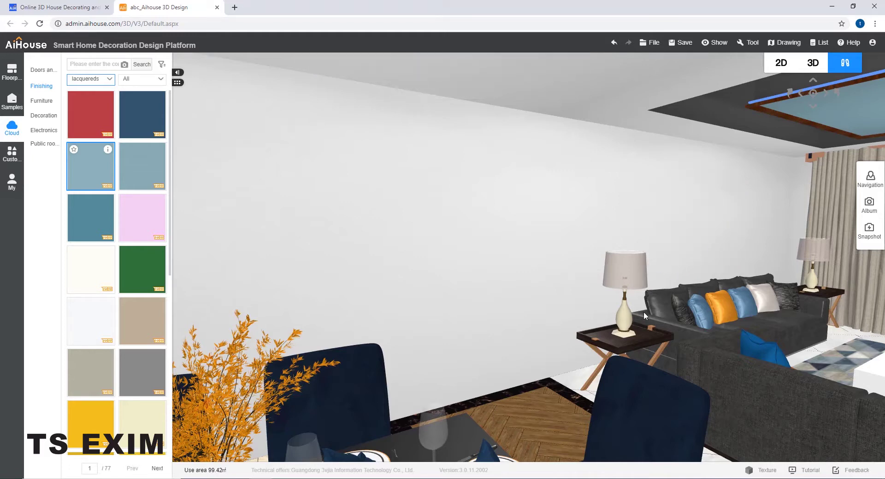
# Hide all furniture and decoration objects to expose the long wall of the living and dining room
pyautogui.press('s')
pyautogui.click(683, 312)
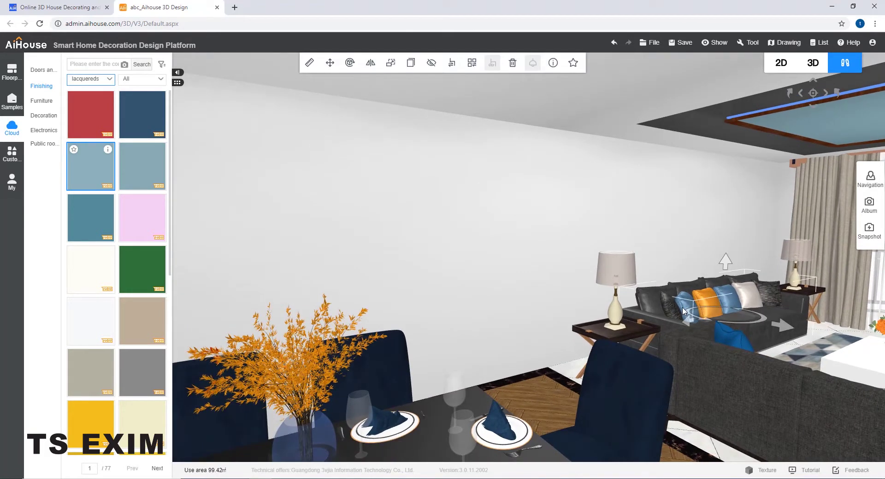
pyautogui.click(573, 263)
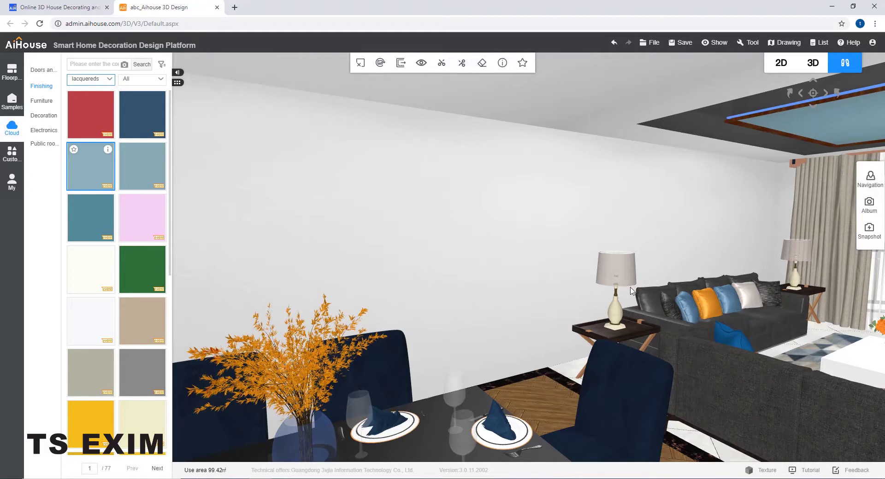
pyautogui.press('s')
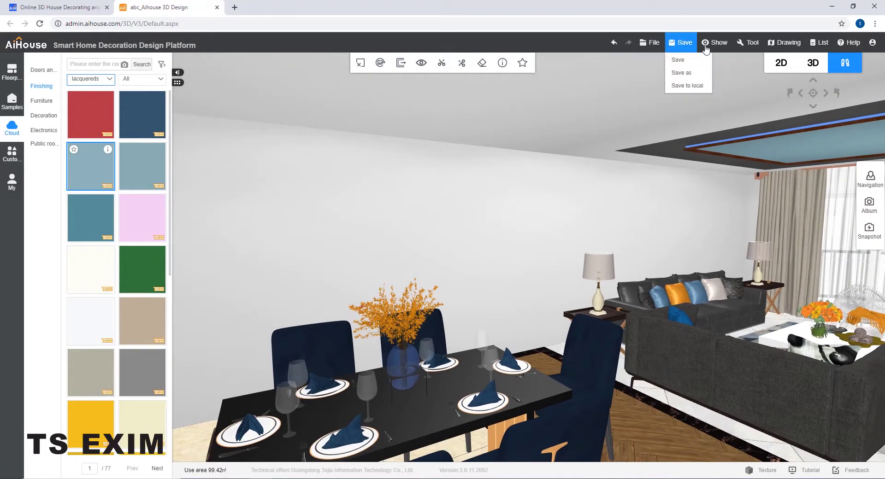
pyautogui.moveTo(715, 42)
pyautogui.click(706, 75)
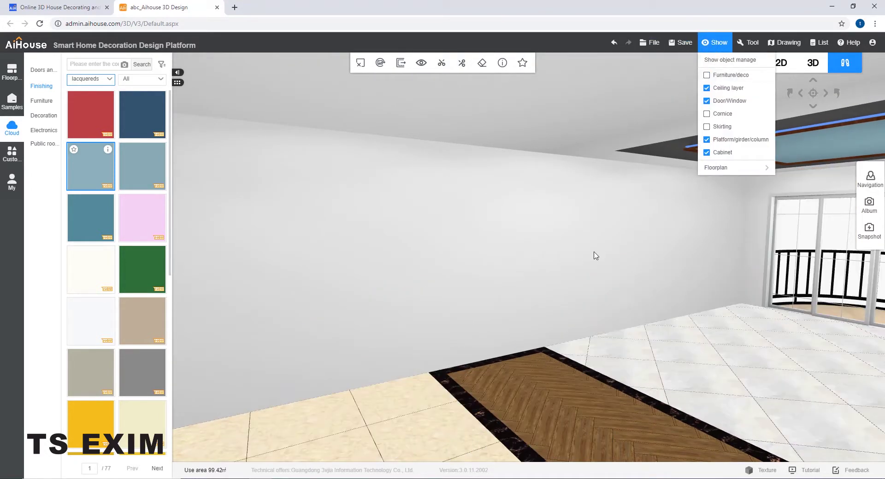
pyautogui.moveTo(572, 267); pyautogui.dragTo(500, 254)
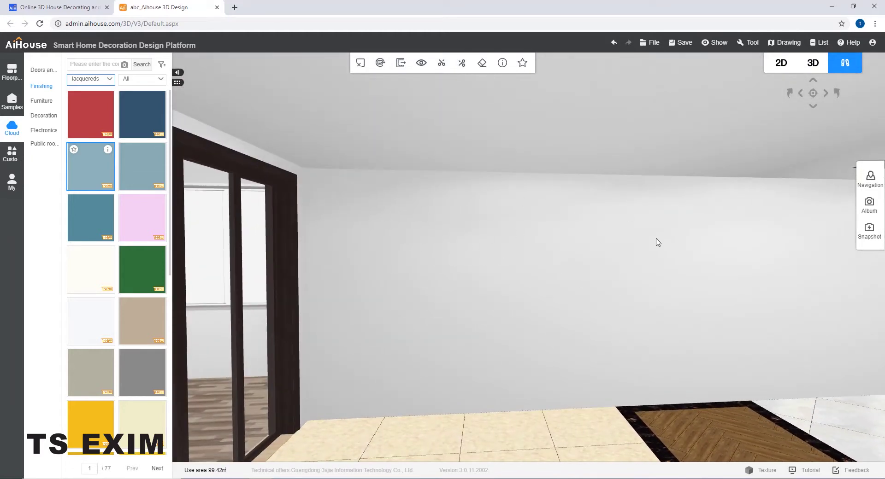
# Open the long blank wall in the customized ceiling design editor and select its whole region
pyautogui.click(12, 153)
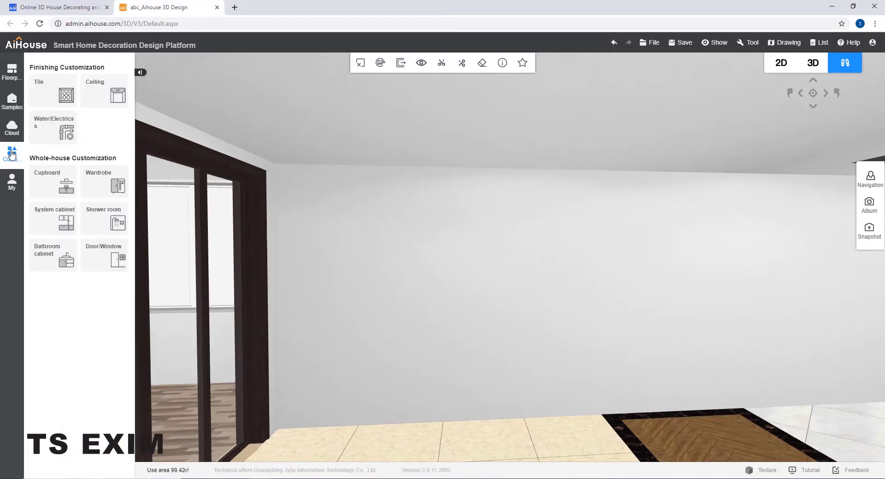
pyautogui.click(95, 88)
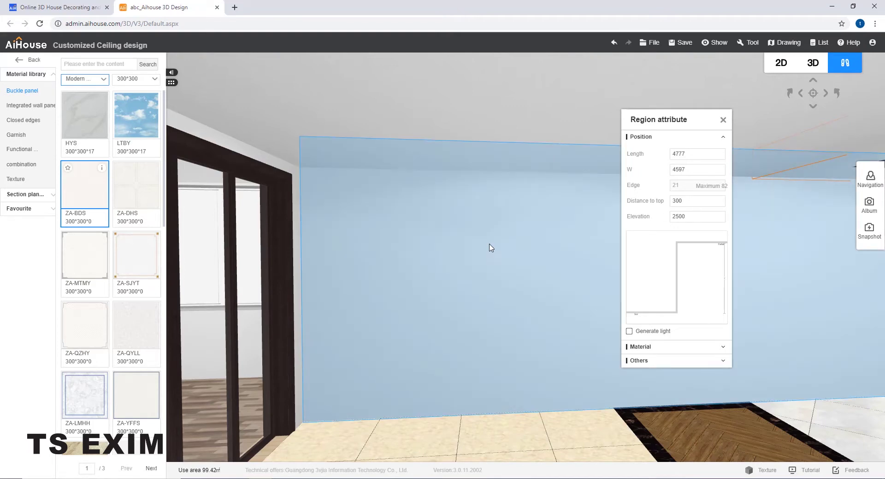
pyautogui.rightClick(489, 244)
pyautogui.click(525, 252)
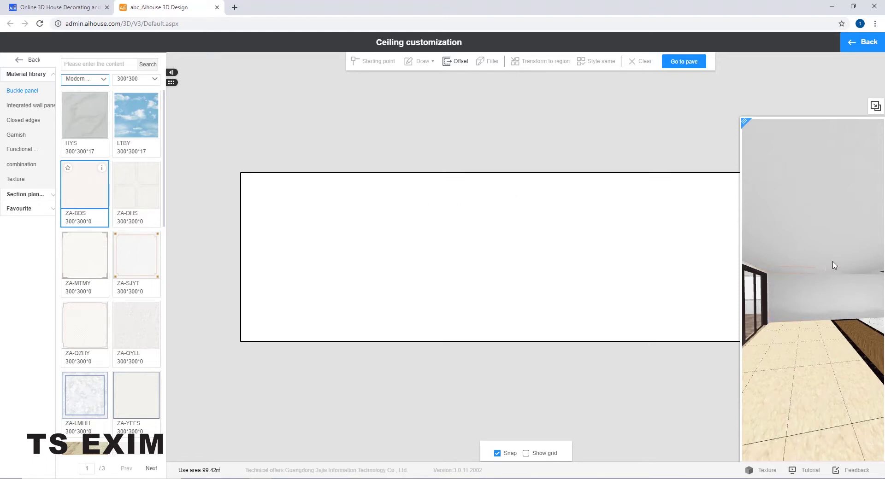
pyautogui.click(372, 240)
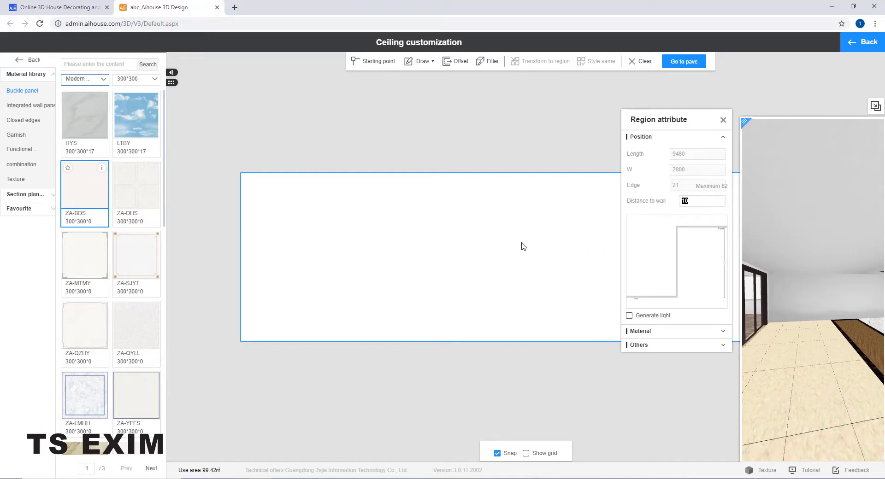
pyautogui.click(593, 235)
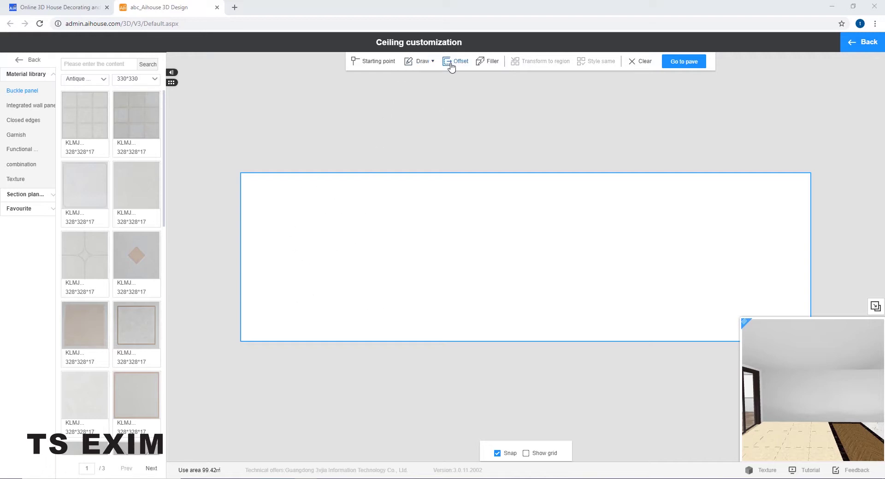
# Draw a rectangular region about 1035 by 1878 mm near the left end of the wall and select it
pyautogui.moveTo(420, 67)
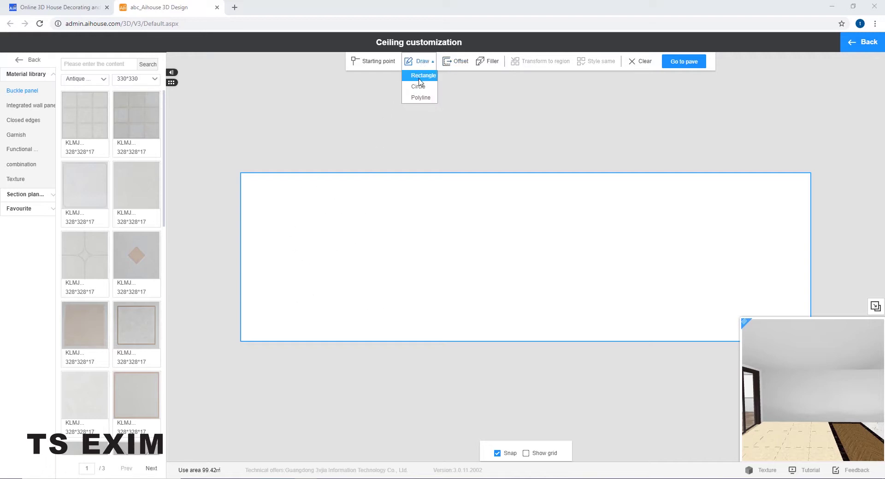
pyautogui.click(422, 75)
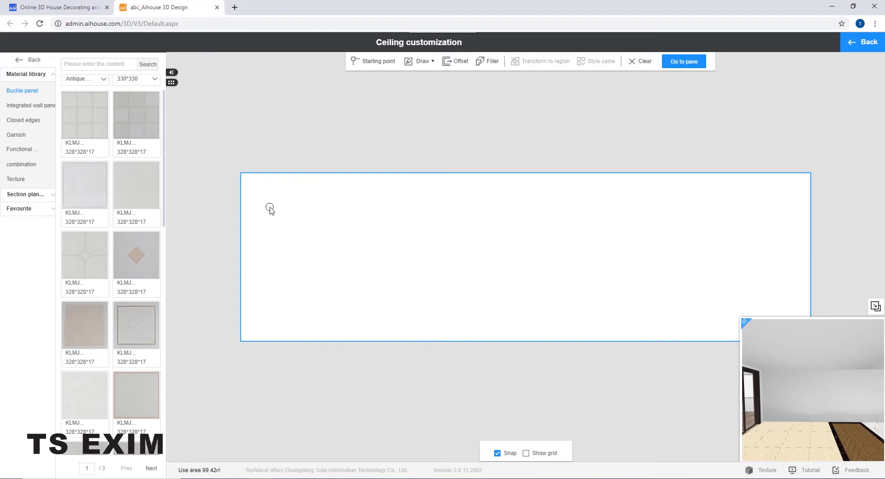
pyautogui.moveTo(269, 208); pyautogui.dragTo(332, 320)
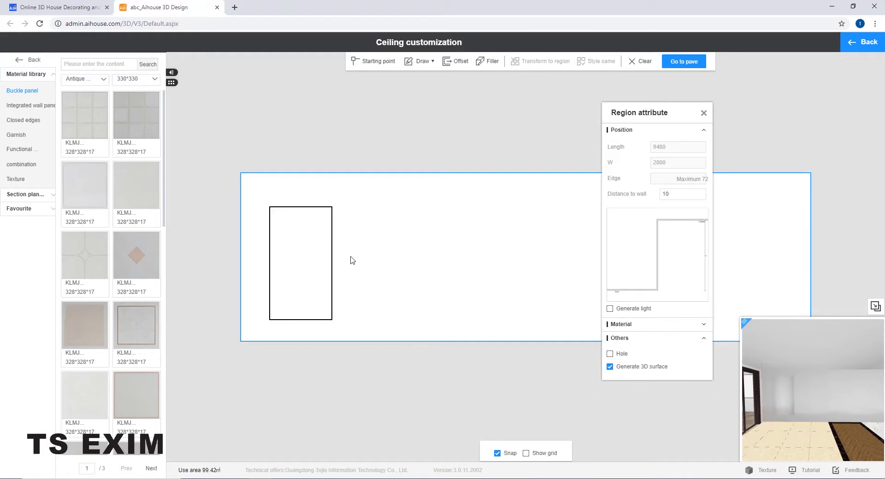
pyautogui.click(306, 225)
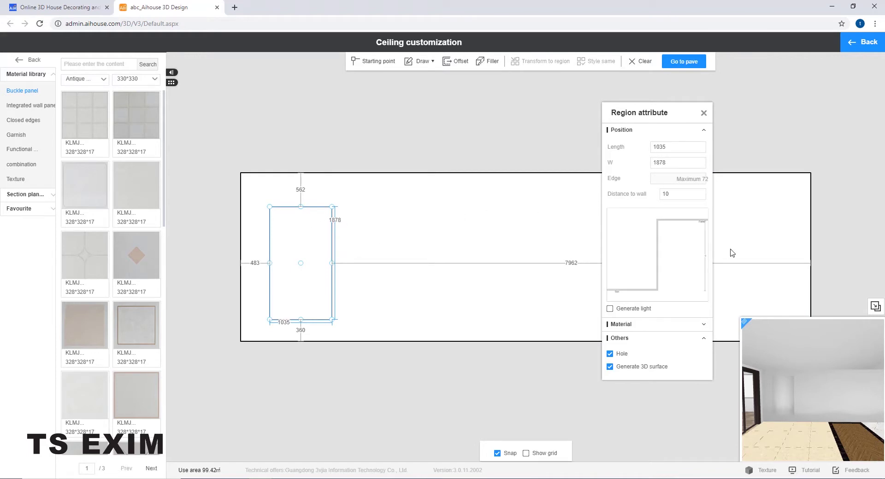
# Generate a light for the rectangular region, open its section profile, and delete the light and its L-shaped trough
pyautogui.click(610, 310)
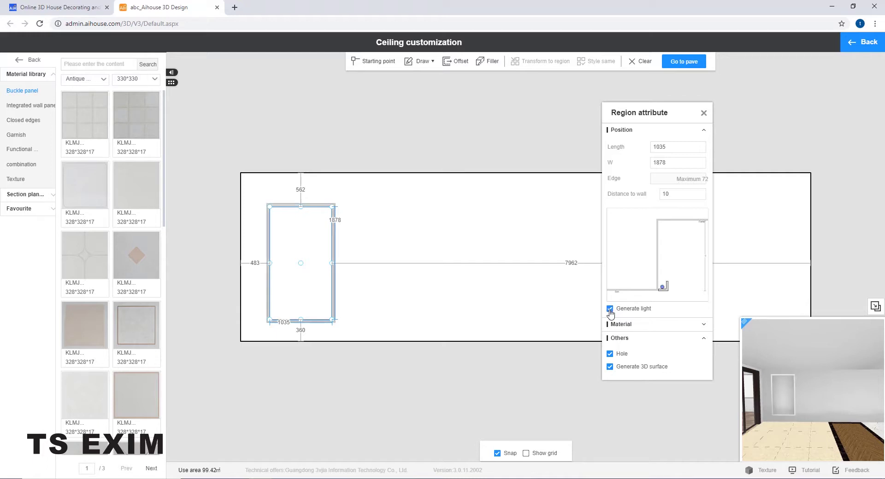
pyautogui.click(655, 257)
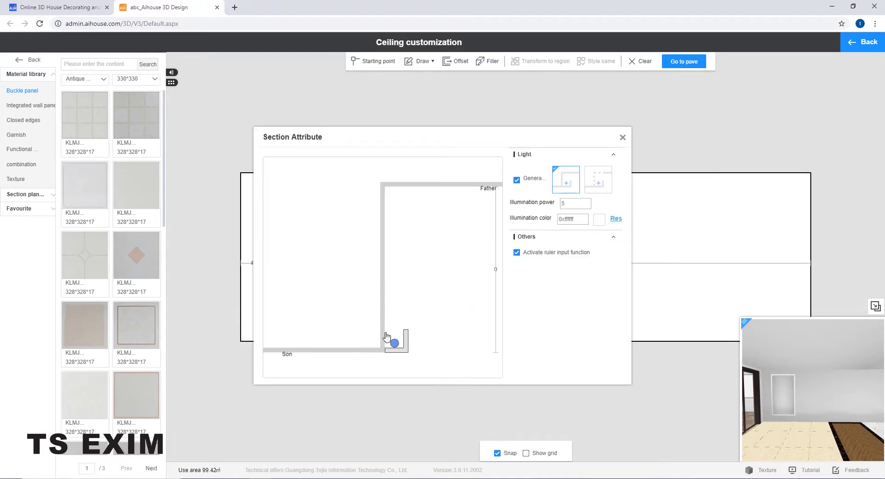
pyautogui.click(395, 345)
pyautogui.press('Delete')
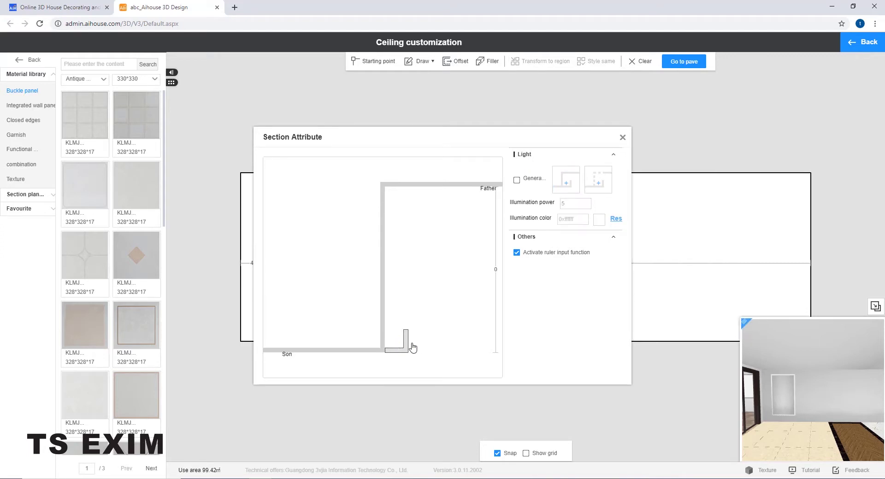
pyautogui.click(408, 350)
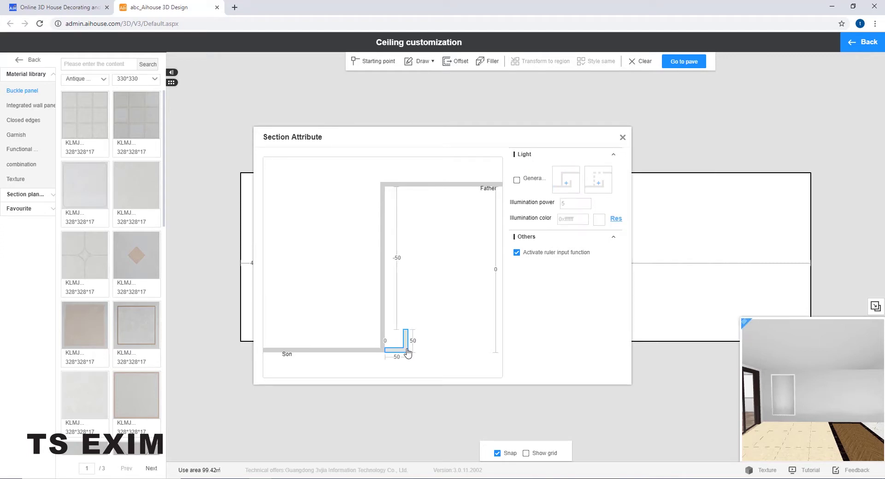
pyautogui.press('Delete')
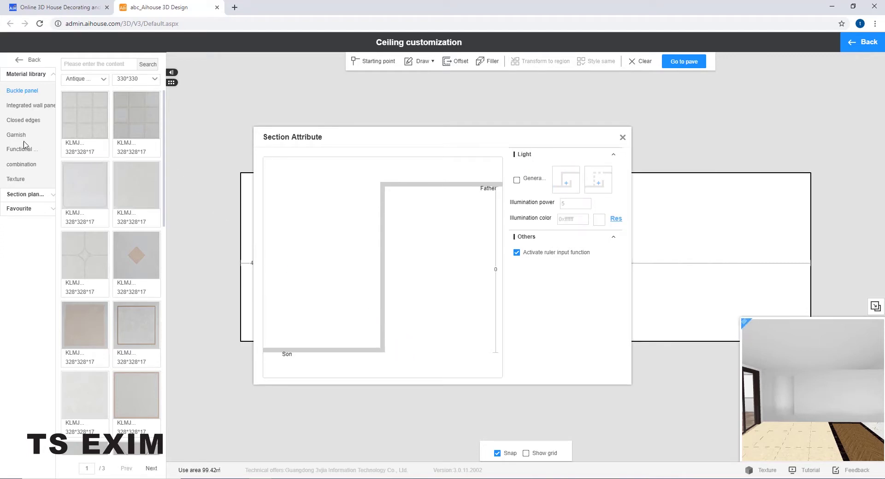
# Add the Decorative line 60 edge molding to the section, rotate it 90°, and align it beneath the end of the Son surface
pyautogui.click(23, 123)
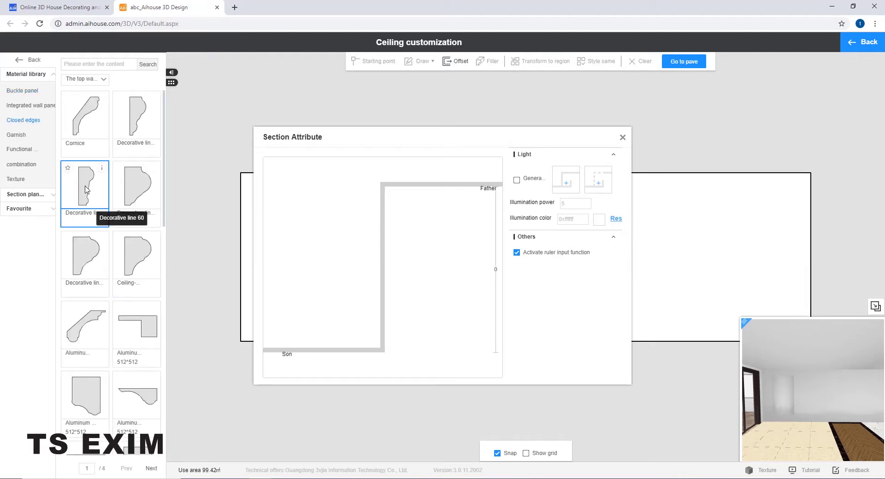
pyautogui.moveTo(85, 189); pyautogui.dragTo(385, 329)
pyautogui.click(718, 184)
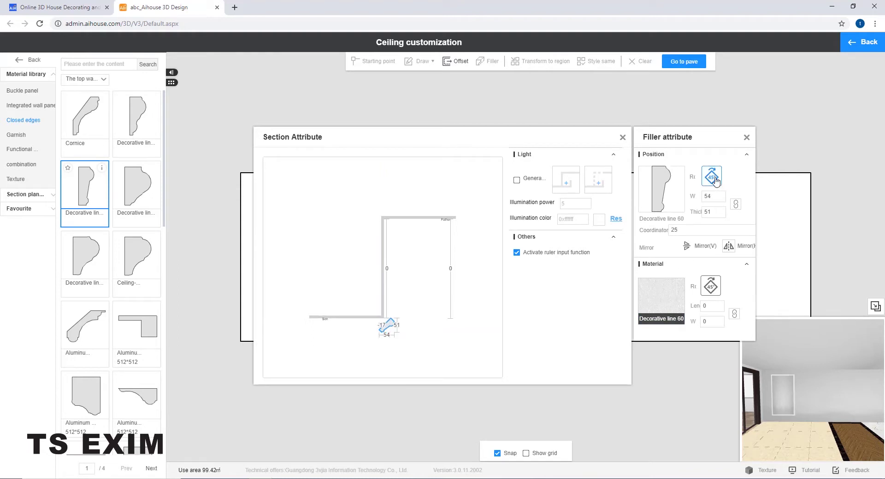
pyautogui.click(718, 185)
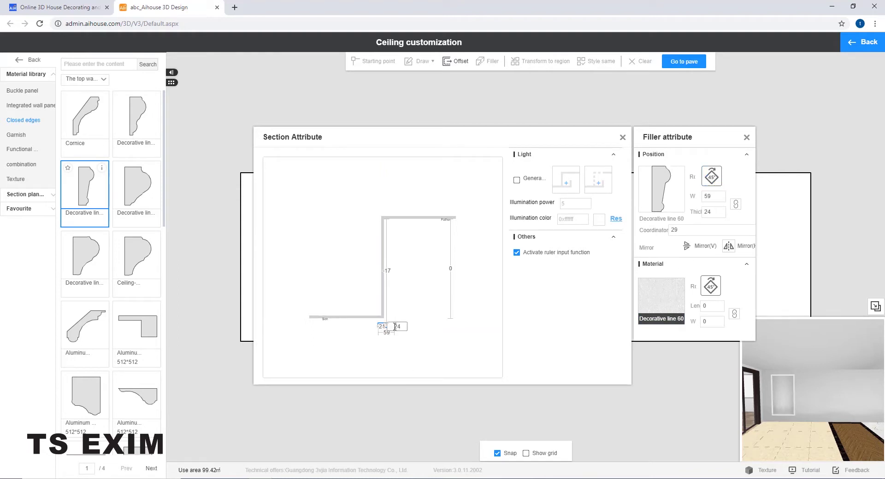
pyautogui.scroll(1, 396, 328)
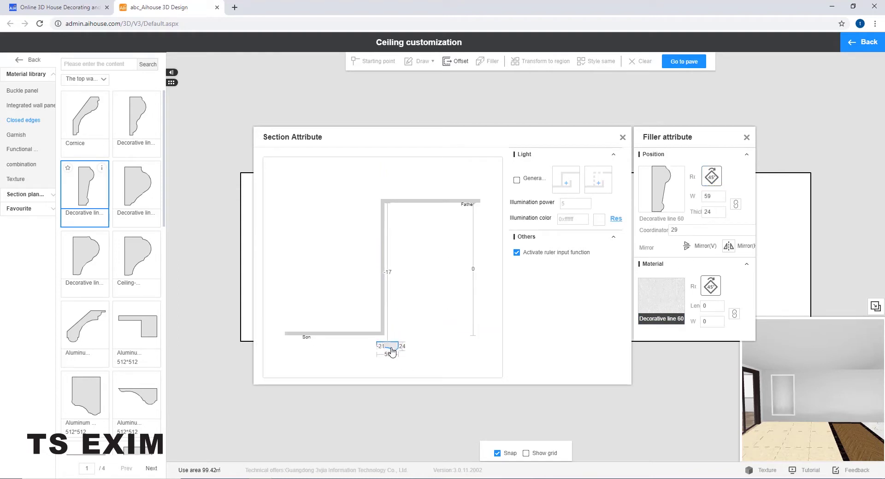
pyautogui.scroll(1, 394, 354)
pyautogui.moveTo(392, 358); pyautogui.dragTo(377, 353)
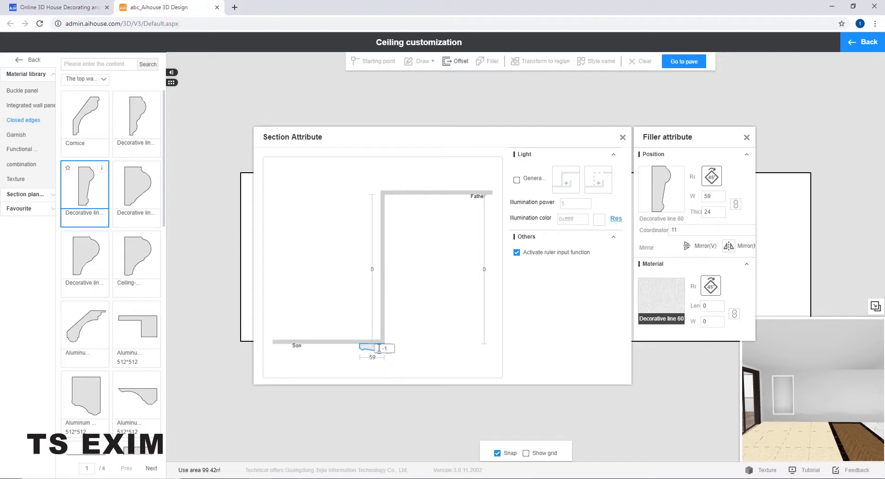
# Apply the dark oak wood material ZA-ZH-3930 from the double-faced materials to the molding and close the section editing
pyautogui.click(660, 302)
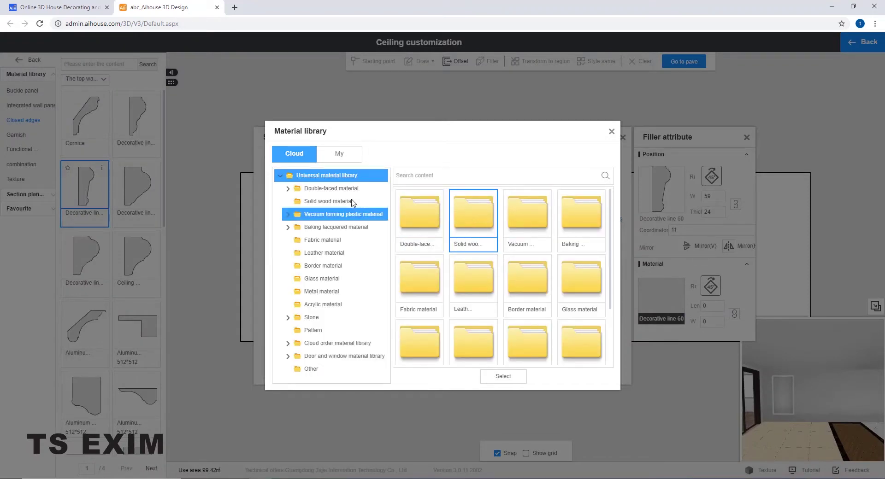
pyautogui.click(336, 189)
pyautogui.click(337, 202)
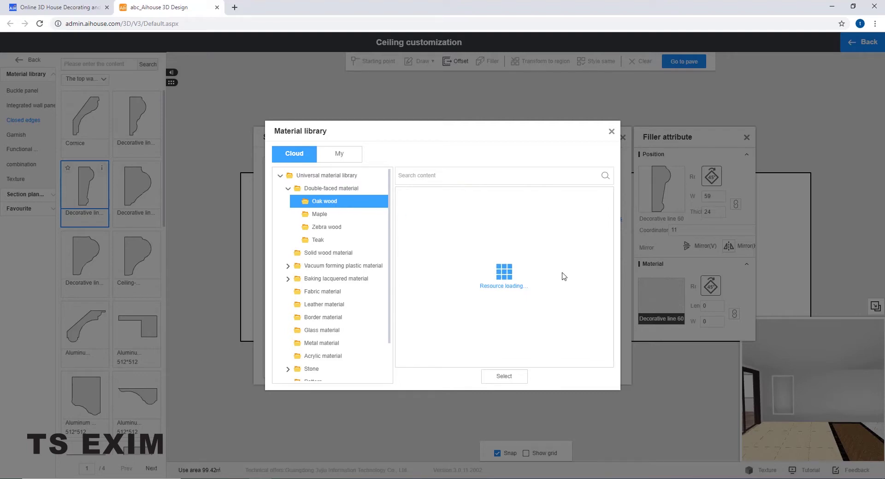
pyautogui.click(534, 211)
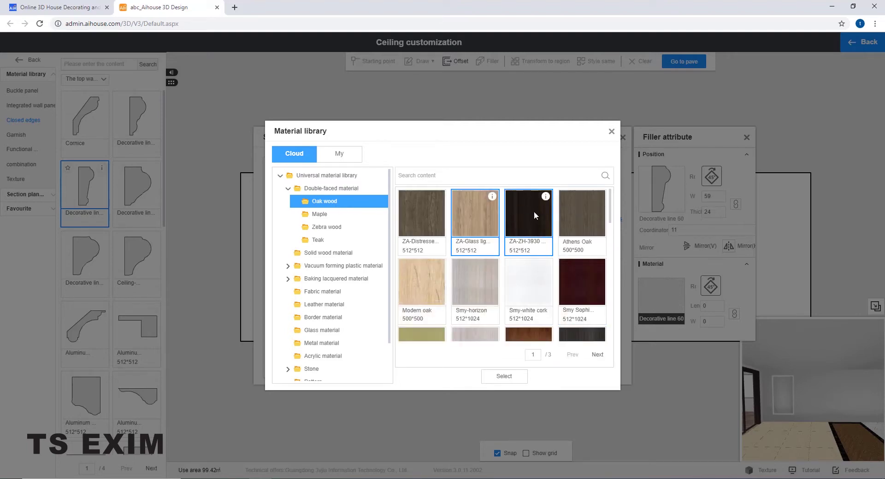
pyautogui.click(507, 376)
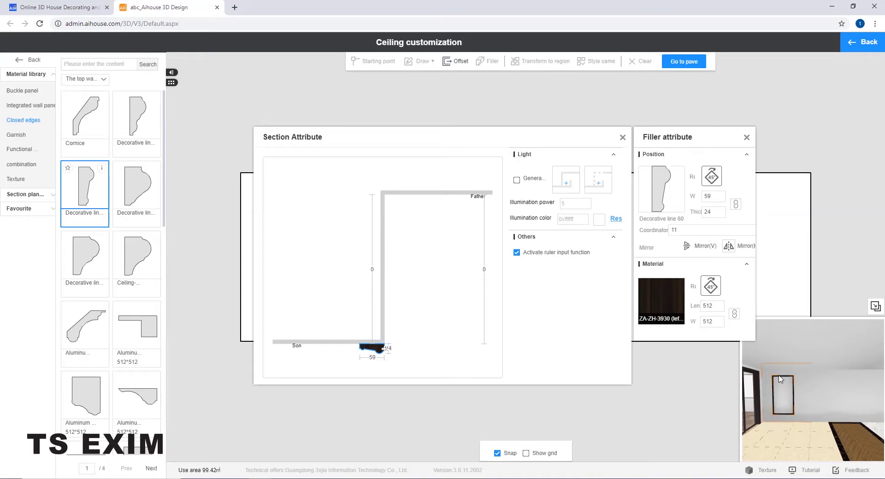
pyautogui.click(747, 138)
pyautogui.click(622, 137)
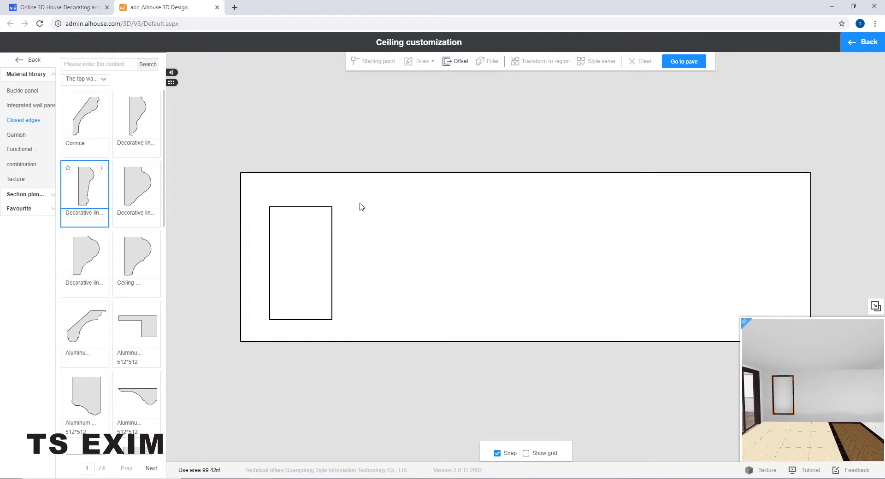
# Repeat the framed region along the wall with a continuous pave at a spacing of 450
pyautogui.click(321, 225)
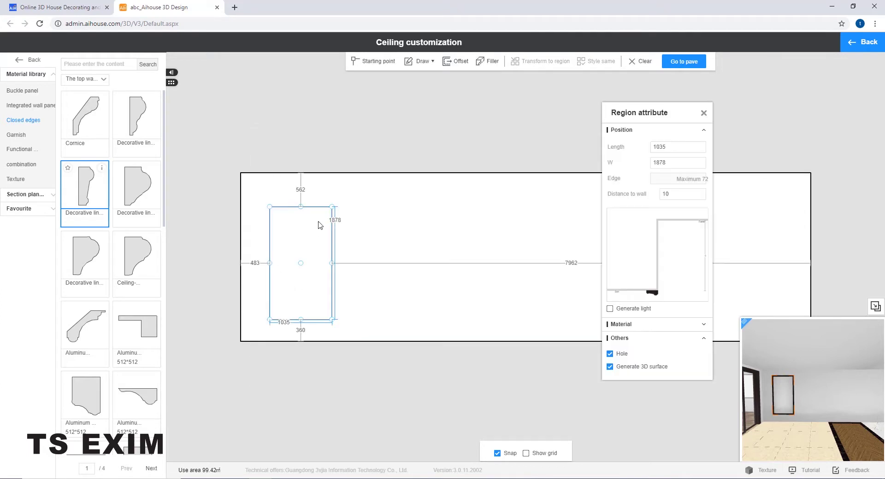
pyautogui.rightClick(320, 226)
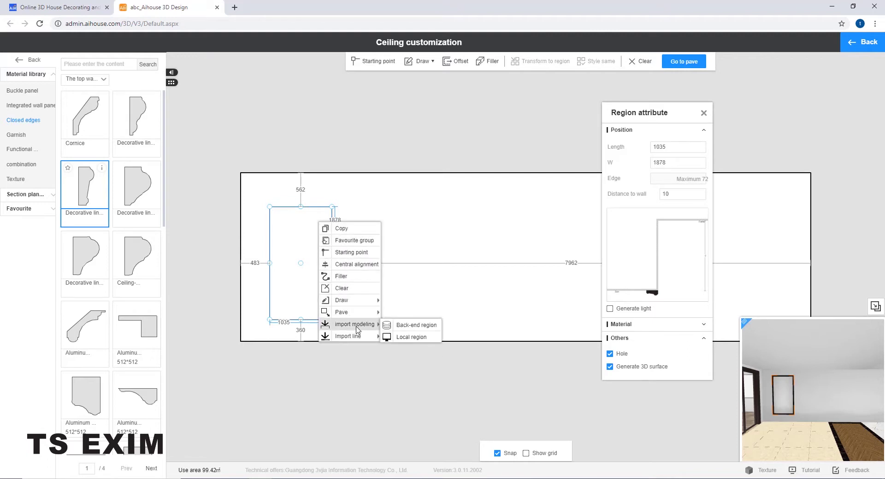
pyautogui.moveTo(362, 317)
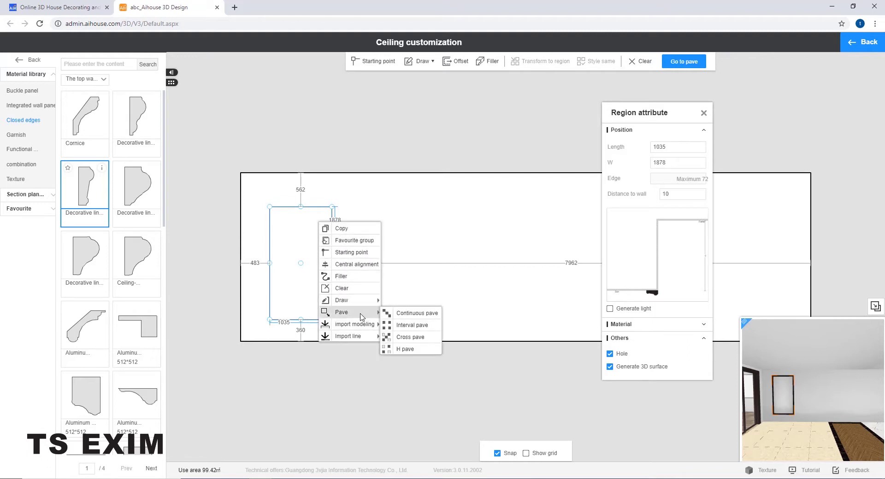
pyautogui.click(405, 313)
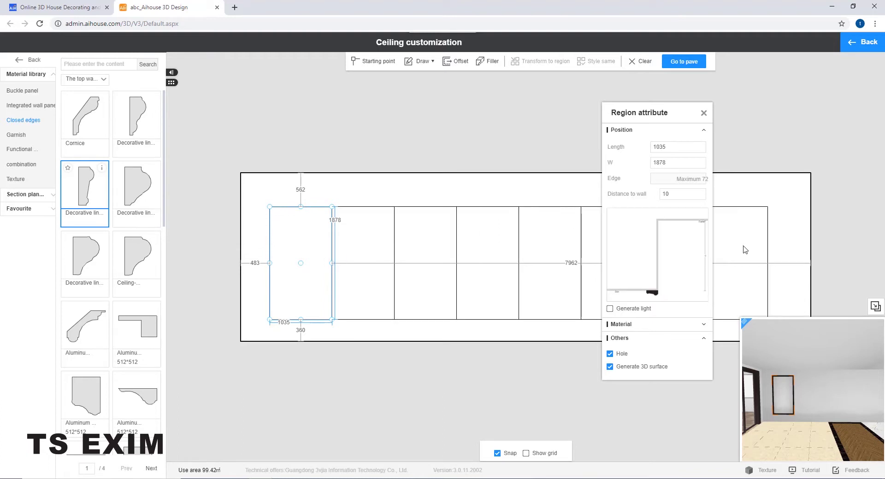
pyautogui.write('300')
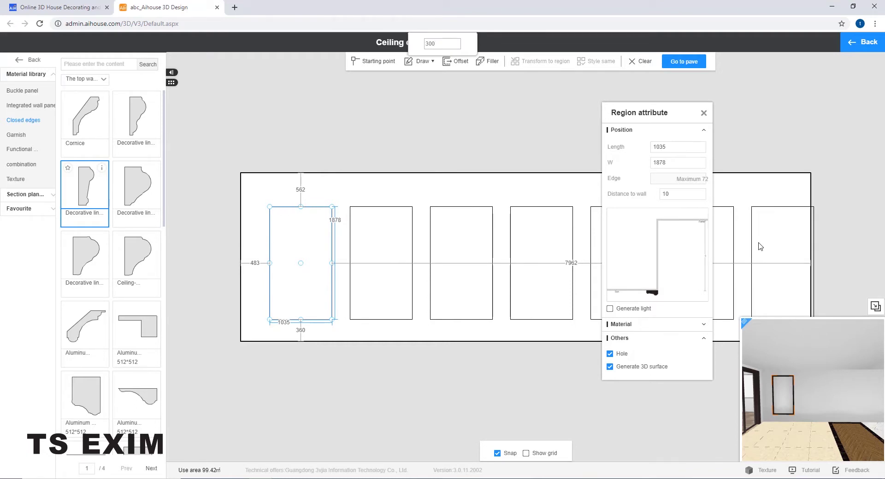
pyautogui.press('BackSpace')
pyautogui.press('BackSpace')
pyautogui.press('BackSpace')
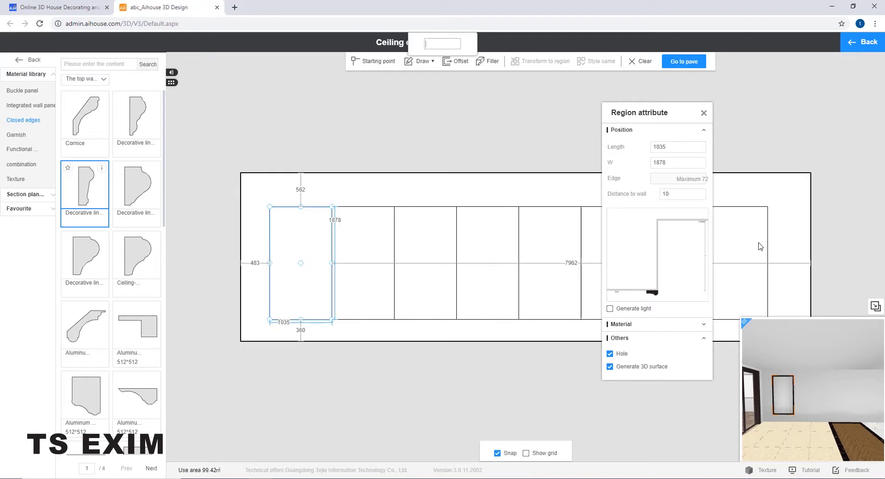
pyautogui.write('600')
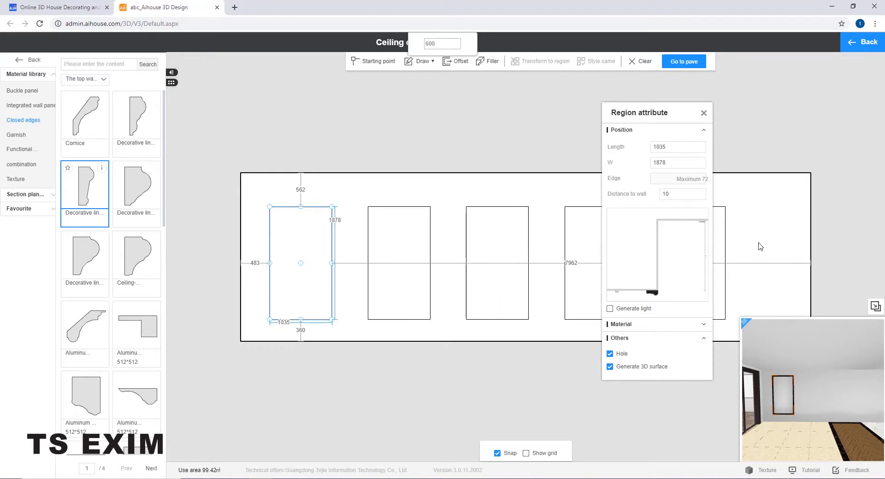
pyautogui.press('BackSpace')
pyautogui.press('BackSpace')
pyautogui.press('BackSpace')
pyautogui.write('450')
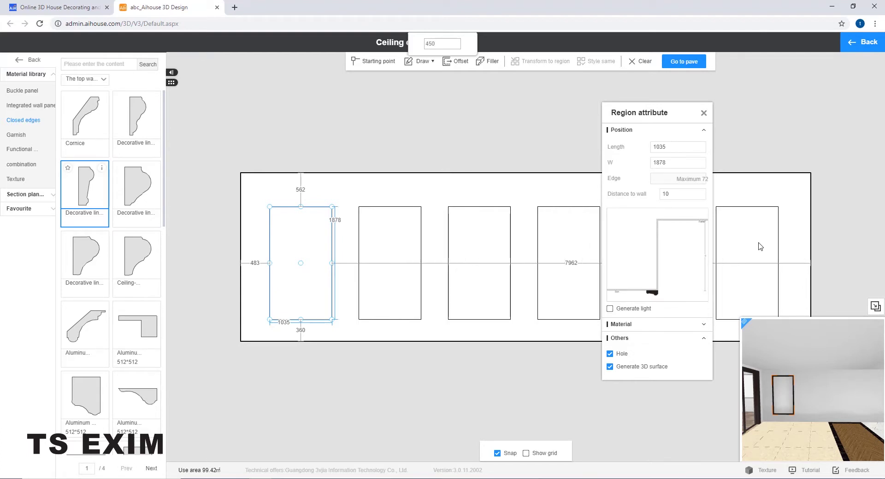
pyautogui.click(760, 247)
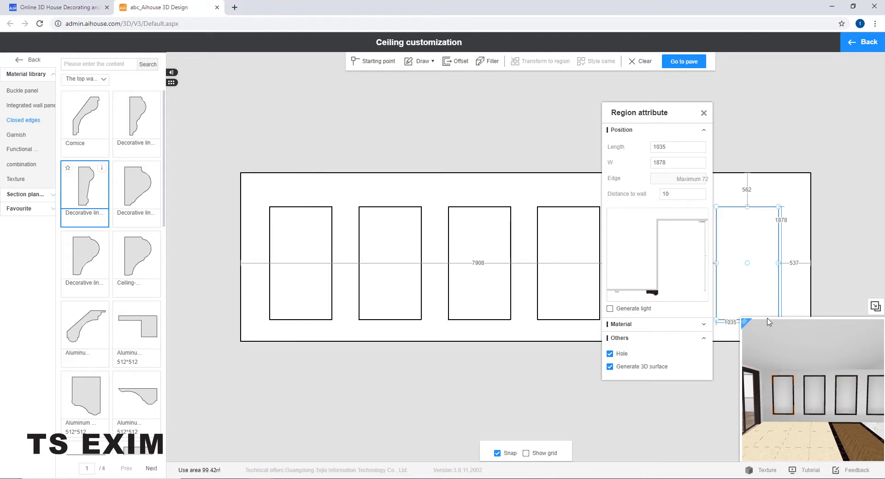
# Enlarge the 3D preview to check the row of frames, and return from ceiling customization to the full room view
pyautogui.moveTo(745, 322); pyautogui.dragTo(744, 196)
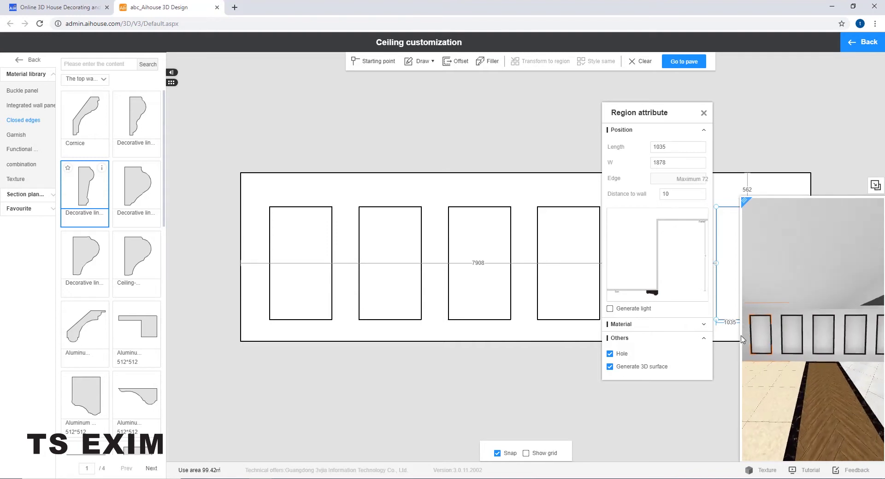
pyautogui.moveTo(741, 340); pyautogui.dragTo(828, 355)
pyautogui.moveTo(775, 348); pyautogui.dragTo(863, 371)
pyautogui.scroll(3, 863, 390)
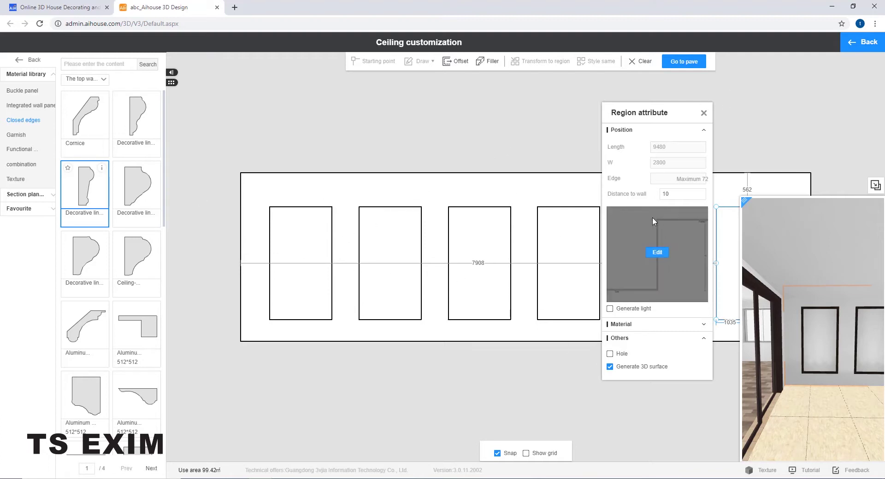
pyautogui.click(703, 113)
pyautogui.click(858, 42)
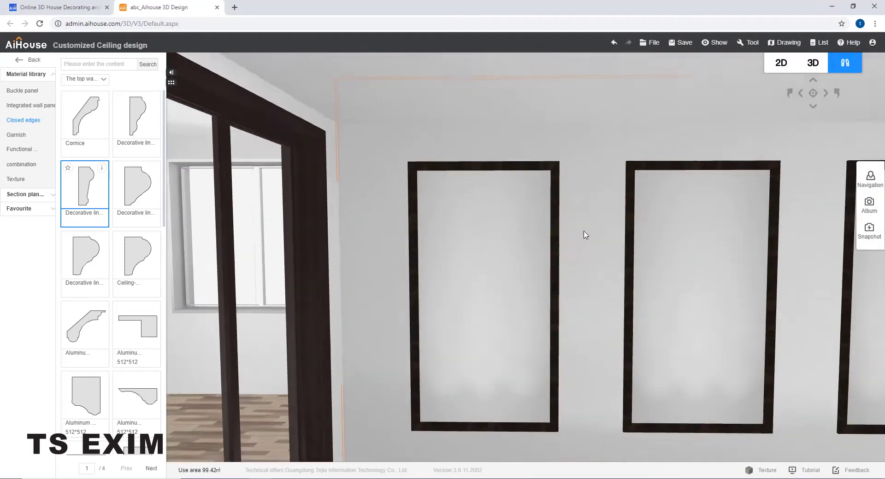
# Examine the row of dark wood frames on the feature wall from several positions in the room
pyautogui.click(584, 235)
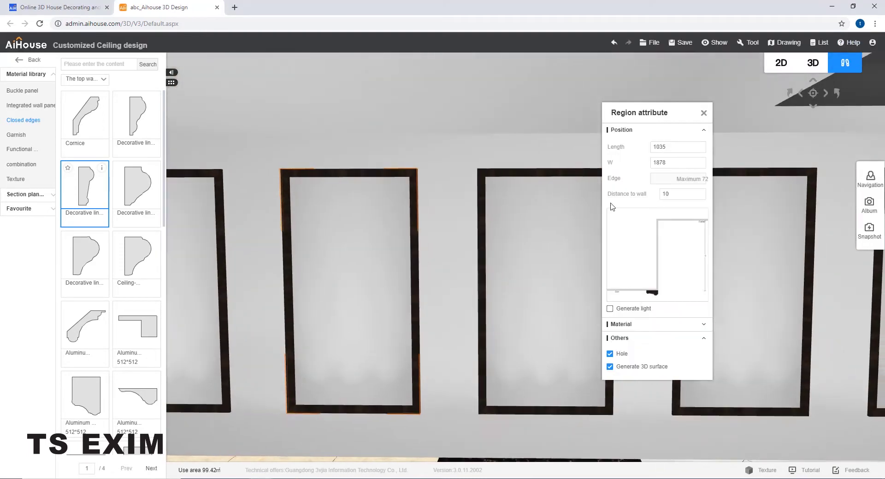
pyautogui.click(703, 113)
pyautogui.click(741, 290)
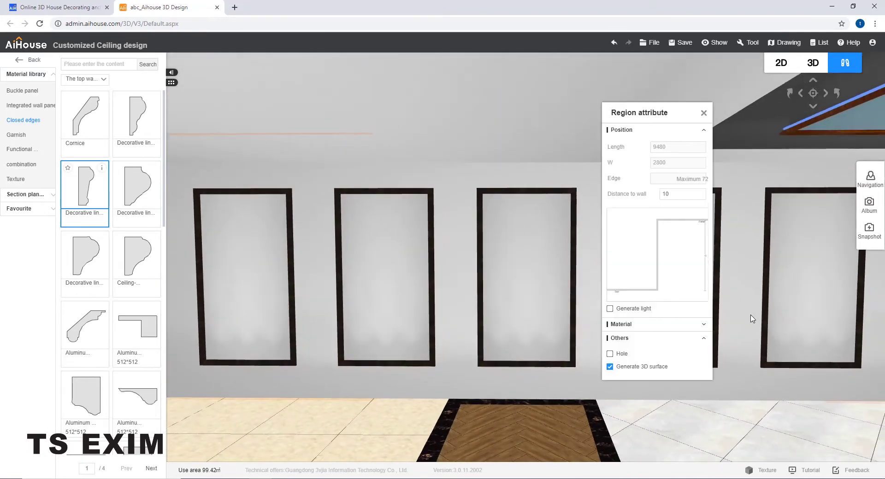
pyautogui.press('a')
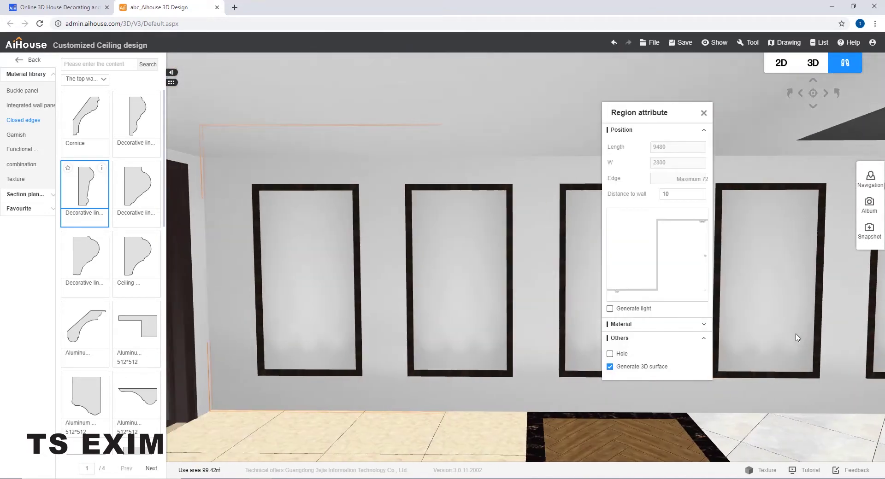
pyautogui.click(796, 338)
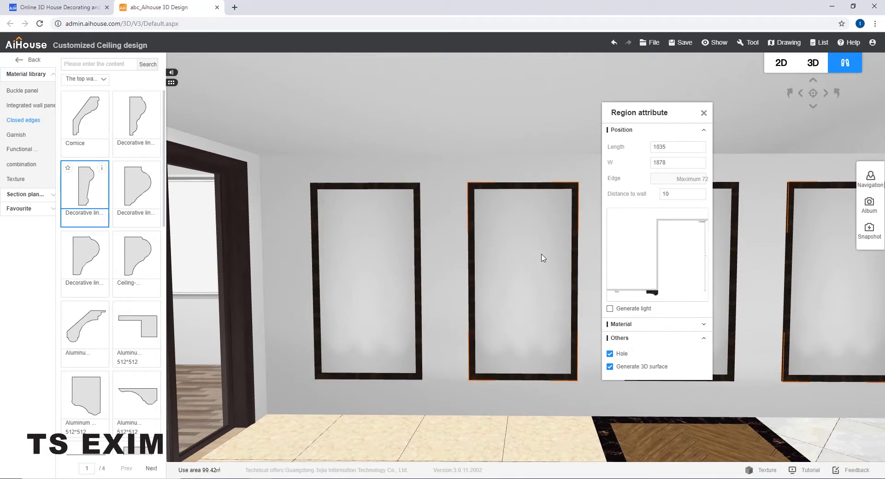
pyautogui.press('w')
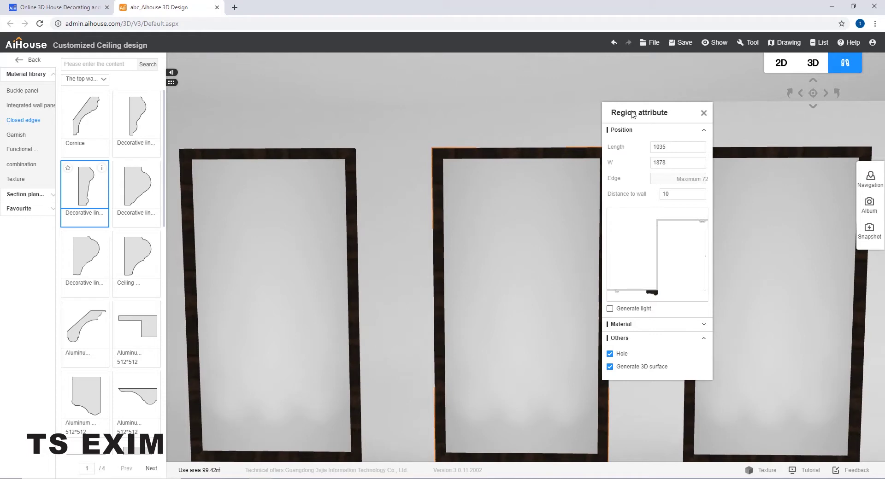
pyautogui.click(448, 132)
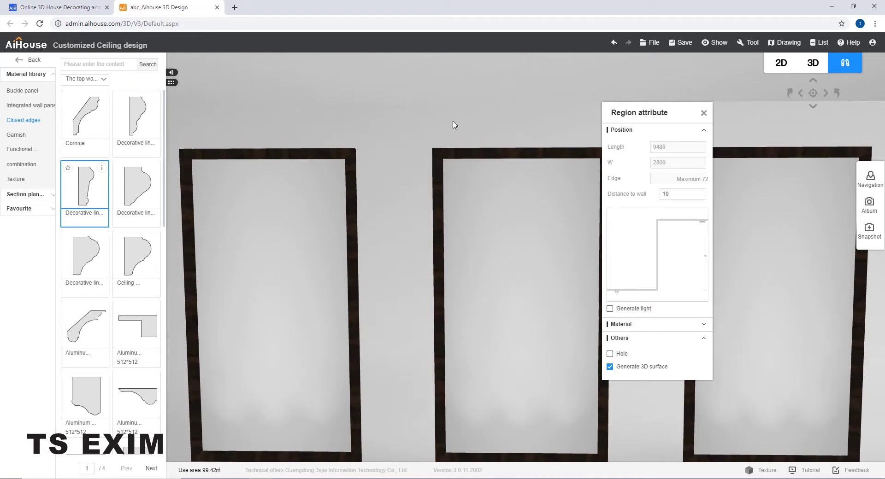
pyautogui.rightClick(453, 122)
pyautogui.click(404, 149)
pyautogui.press('s')
pyautogui.press('a')
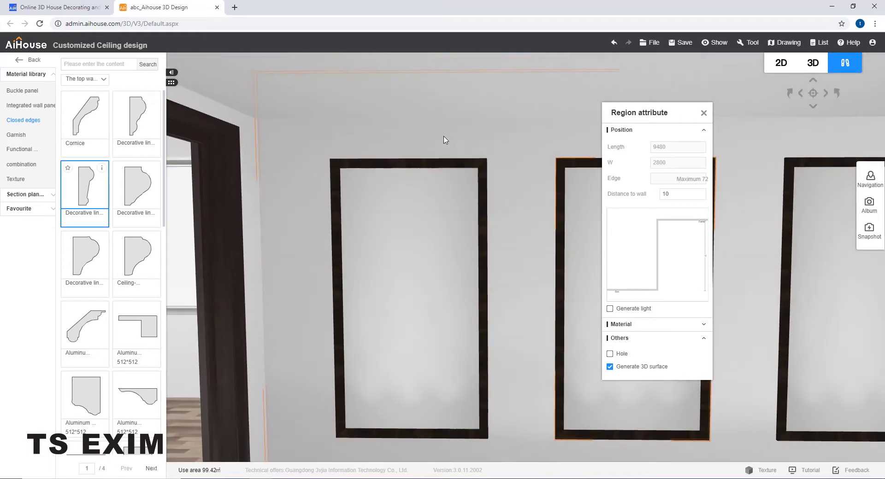
pyautogui.moveTo(285, 144); pyautogui.dragTo(399, 148)
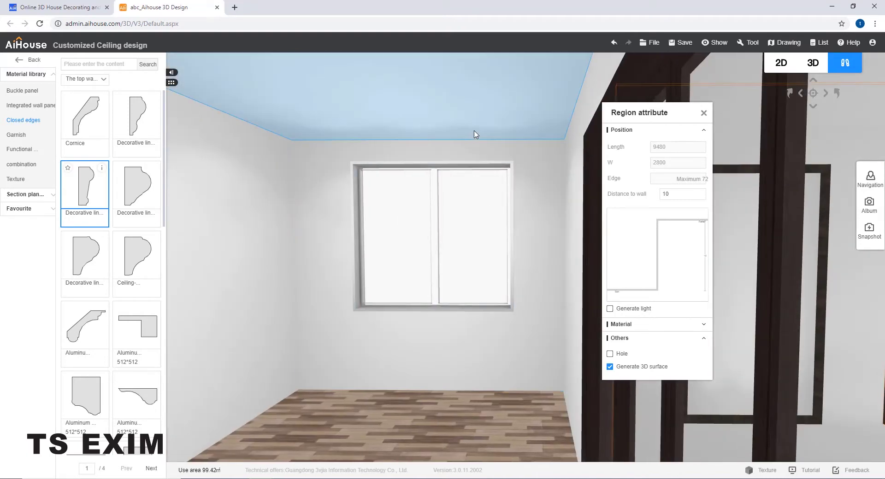
# Create a structure layer on the blank wall beside the white door
pyautogui.moveTo(476, 134); pyautogui.dragTo(355, 142)
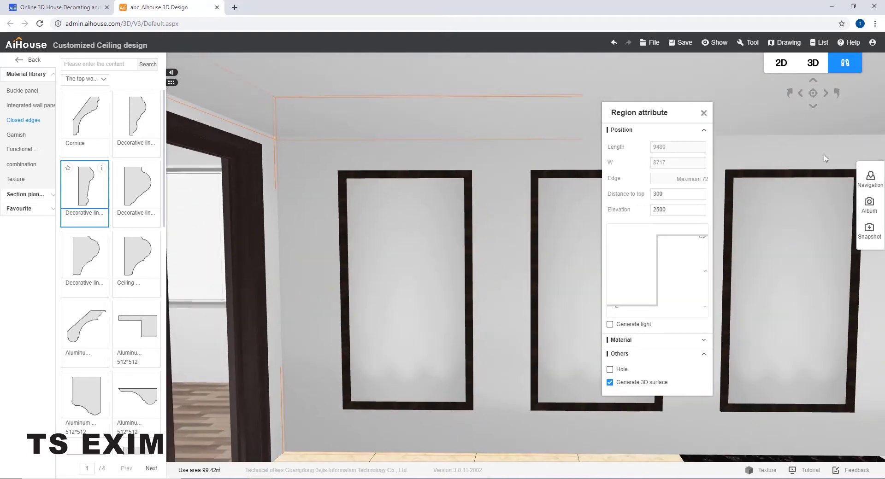
pyautogui.press('a')
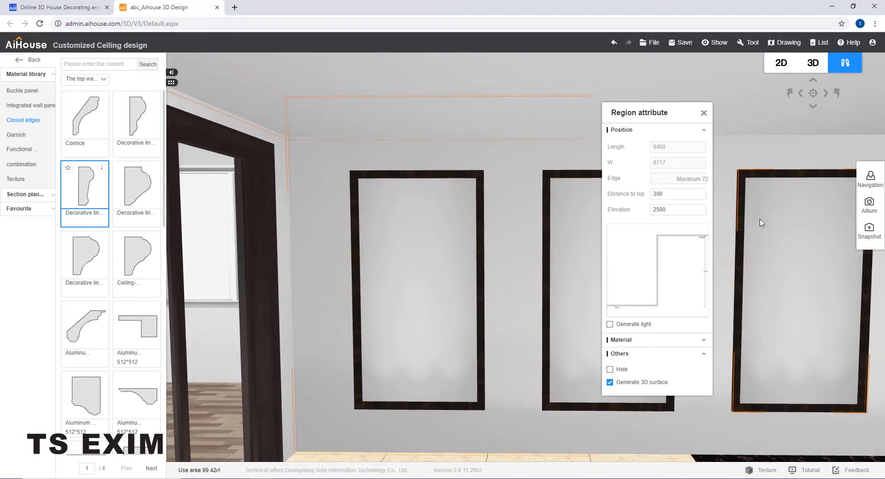
pyautogui.moveTo(759, 219); pyautogui.dragTo(733, 222)
pyautogui.moveTo(537, 231); pyautogui.dragTo(701, 253)
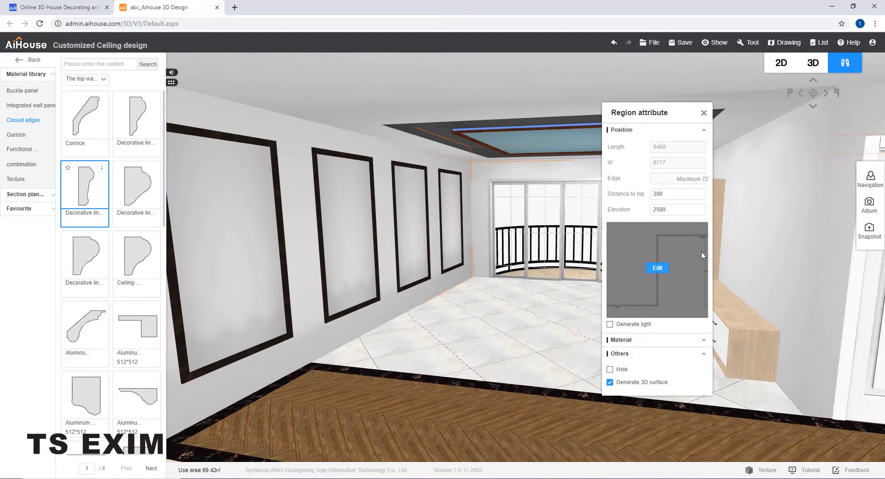
pyautogui.moveTo(503, 254); pyautogui.dragTo(793, 255)
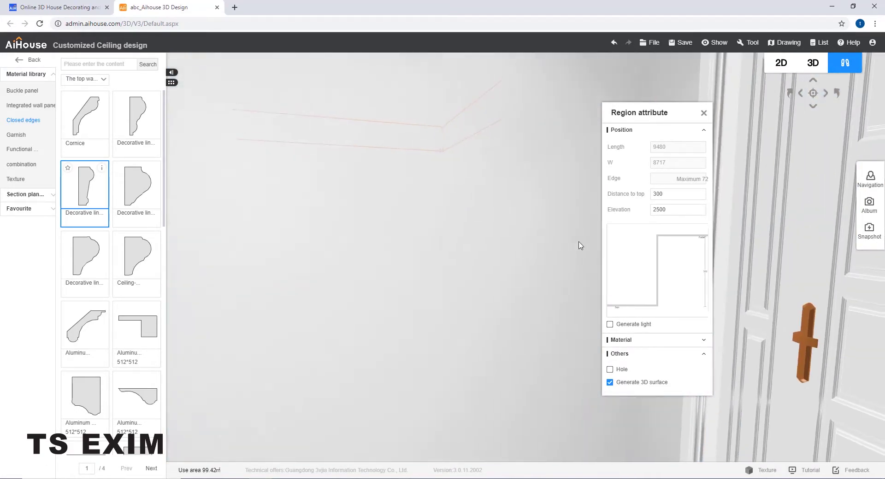
pyautogui.moveTo(474, 258); pyautogui.dragTo(521, 181)
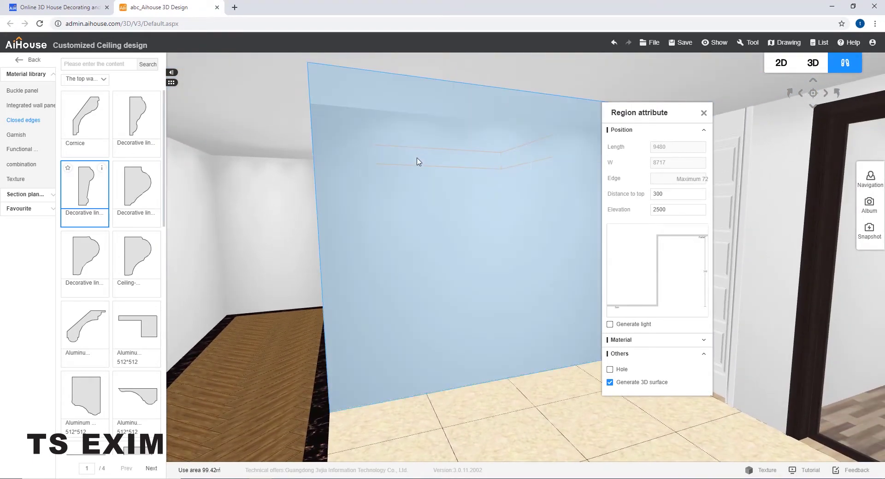
pyautogui.click(463, 322)
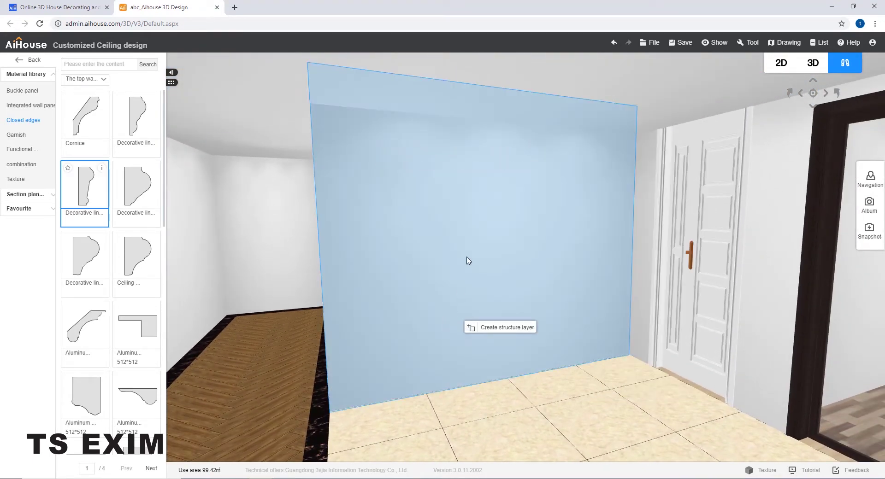
pyautogui.click(497, 328)
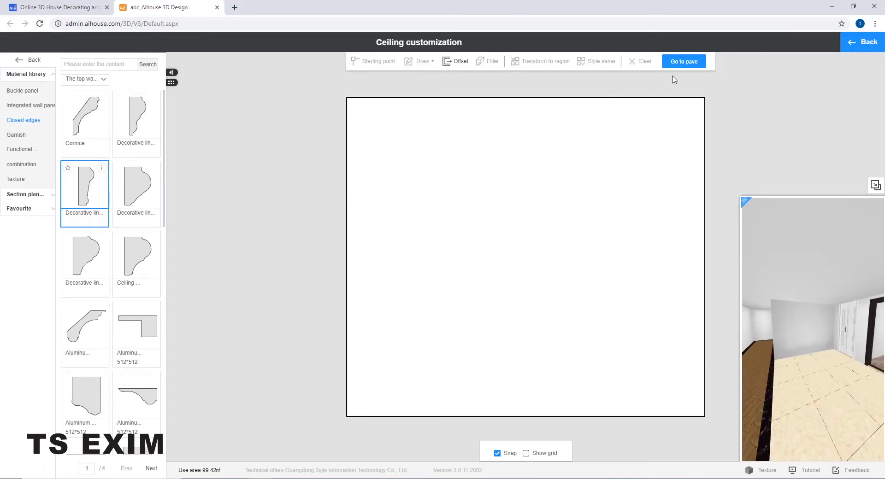
# Draw a closed five-sided polyline about 1444 by 1371 near the middle of the wall region
pyautogui.click(534, 175)
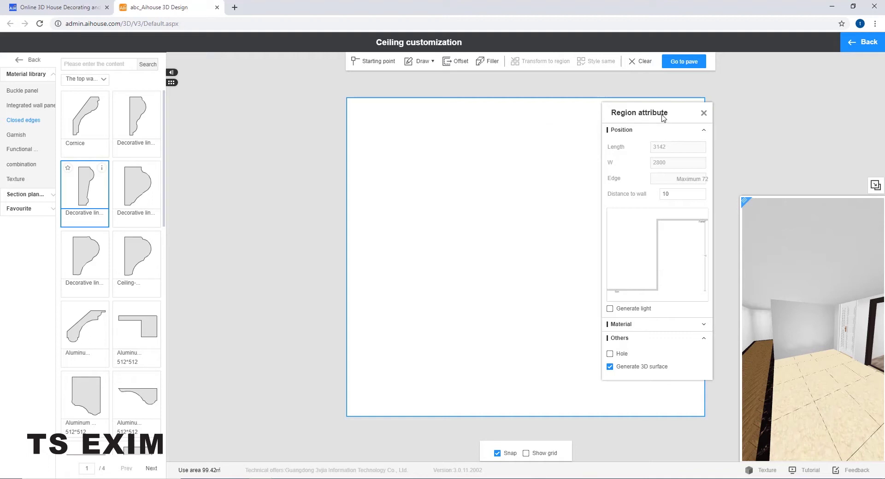
pyautogui.moveTo(673, 113); pyautogui.dragTo(807, 94)
pyautogui.click(422, 62)
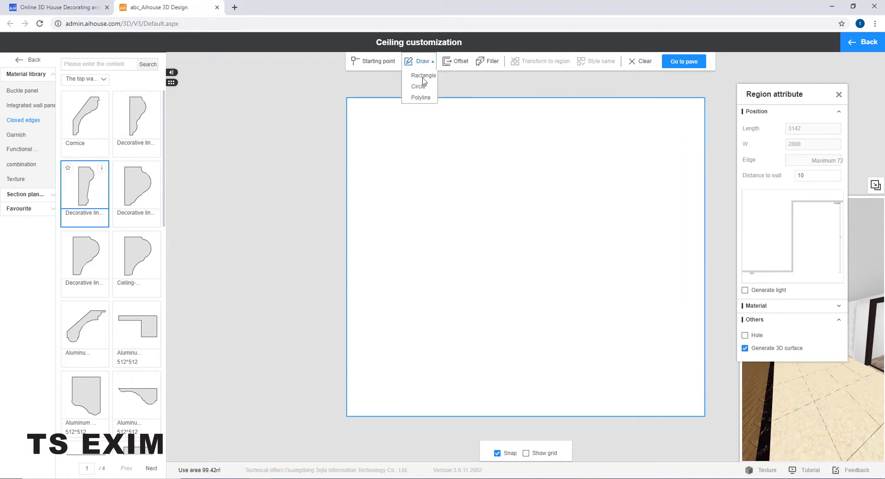
pyautogui.click(421, 97)
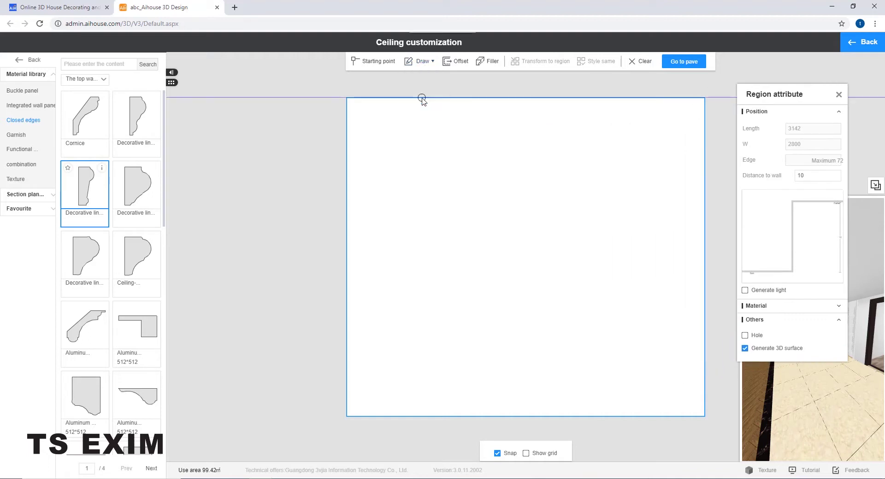
pyautogui.click(502, 161)
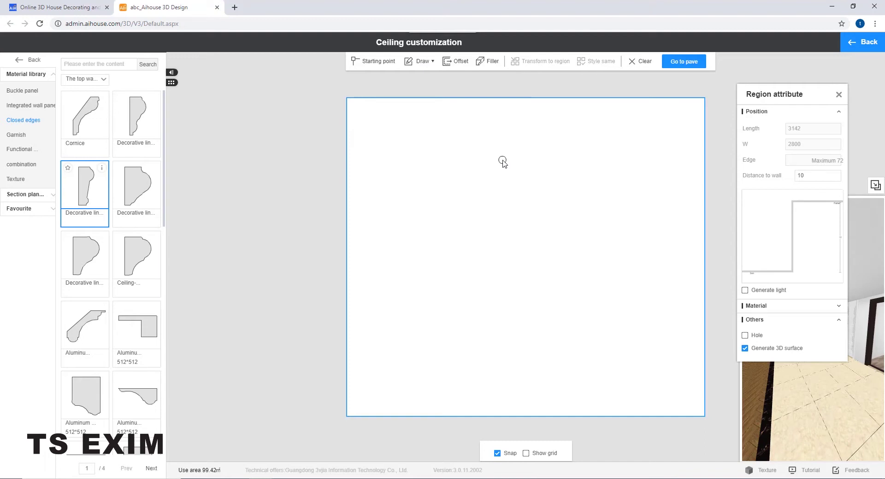
pyautogui.click(421, 230)
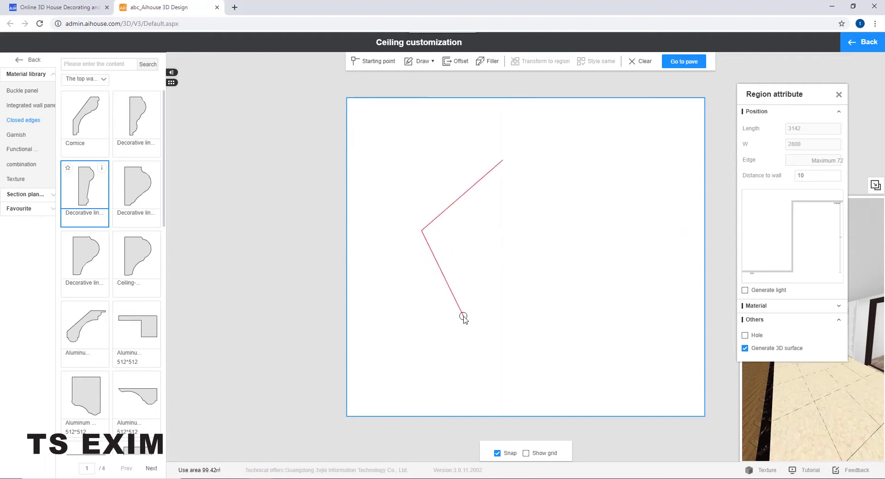
pyautogui.click(463, 316)
pyautogui.click(586, 282)
pyautogui.click(524, 192)
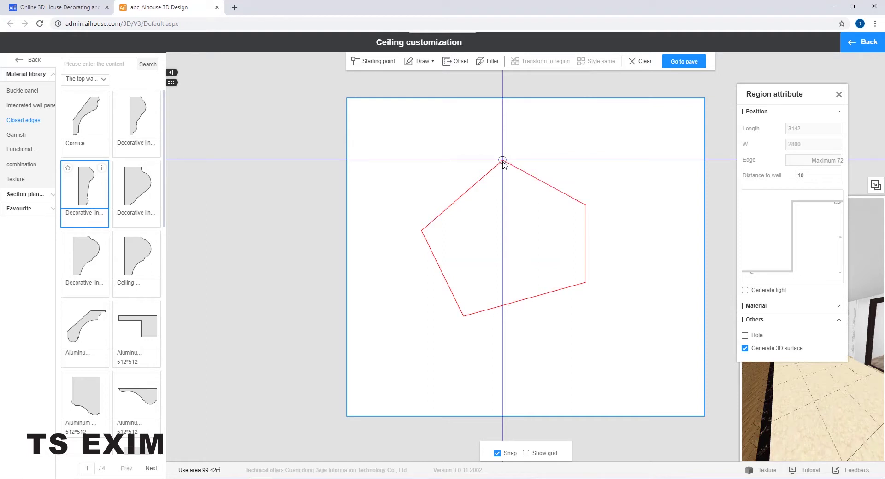
pyautogui.click(503, 176)
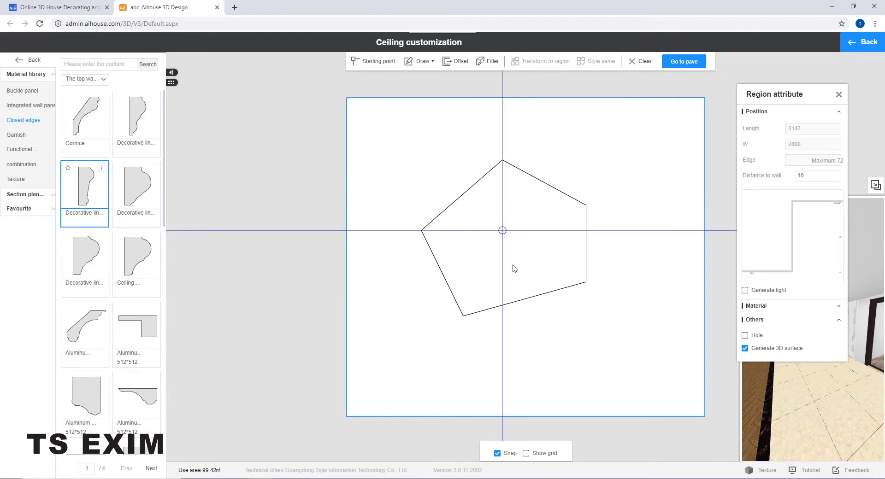
pyautogui.click(585, 136)
pyautogui.click(503, 230)
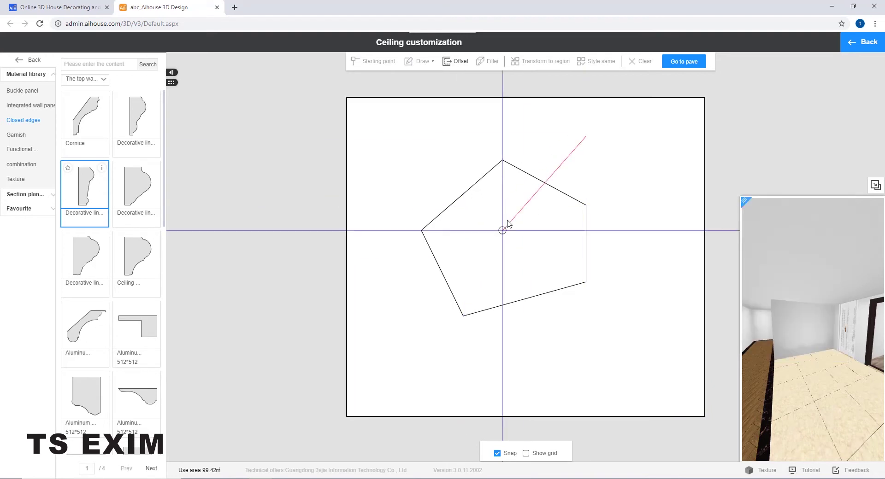
pyautogui.rightClick(519, 209)
pyautogui.rightClick(547, 210)
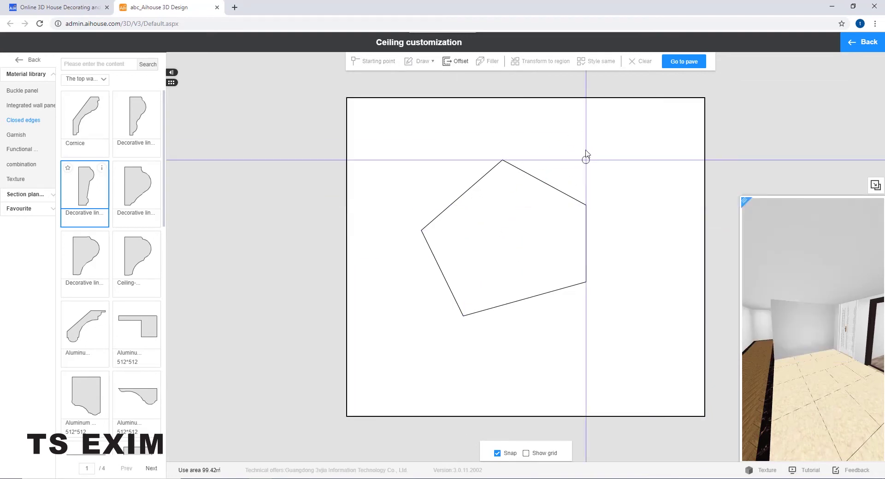
pyautogui.rightClick(556, 147)
# Transform the five-sided polyline on the wall into a region
pyautogui.click(838, 95)
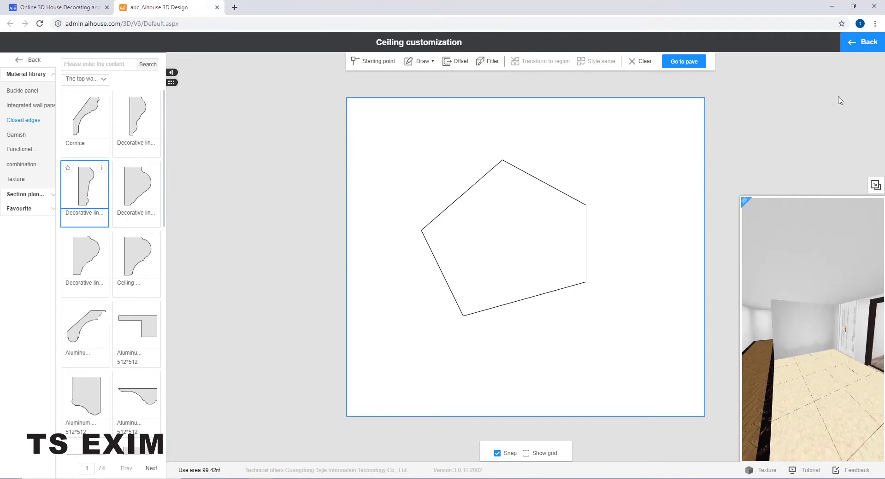
pyautogui.click(522, 214)
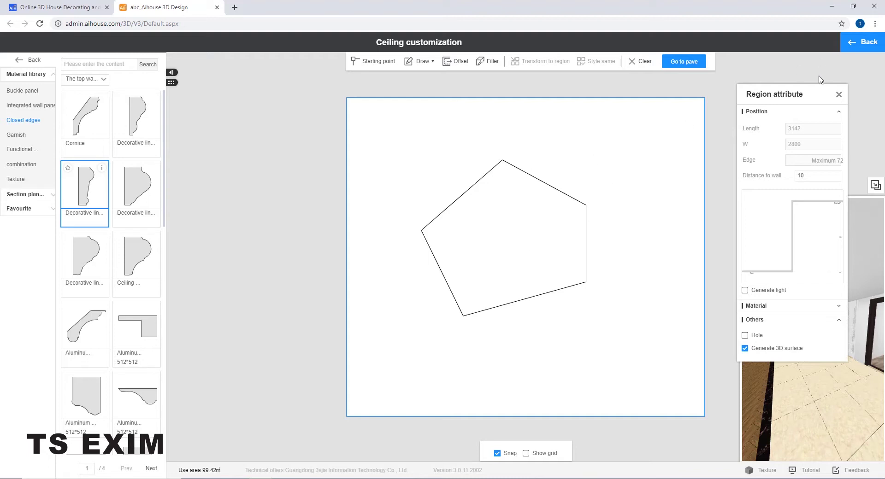
pyautogui.click(837, 95)
pyautogui.click(497, 223)
pyautogui.click(501, 276)
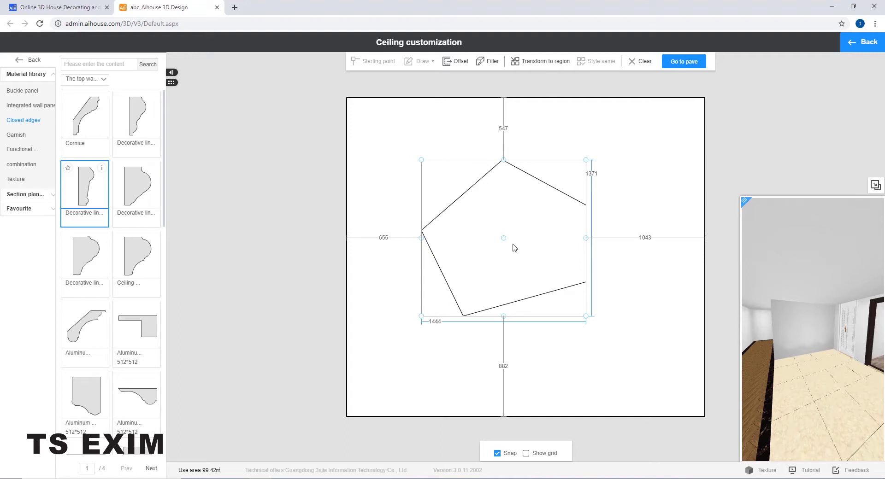
pyautogui.click(563, 66)
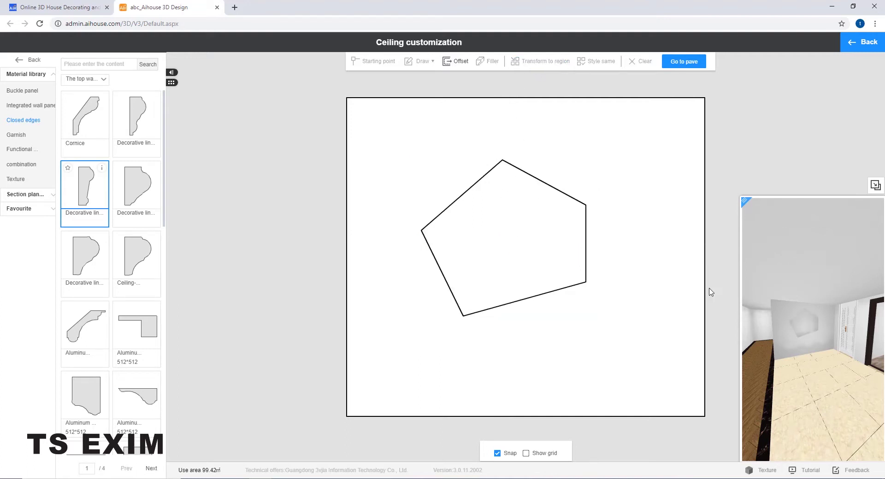
# Check the five-sided region in the 3D preview and delete it from the wall
pyautogui.scroll(5, 816, 331)
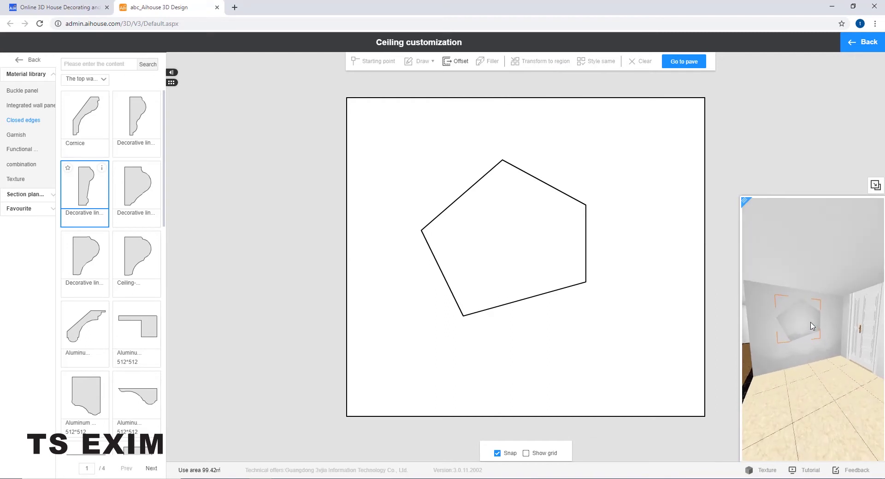
pyautogui.scroll(3, 798, 315)
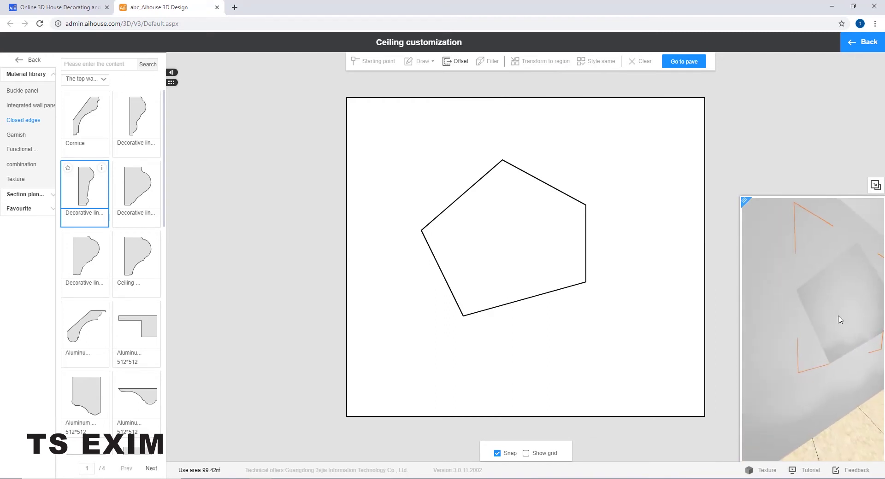
pyautogui.click(825, 320)
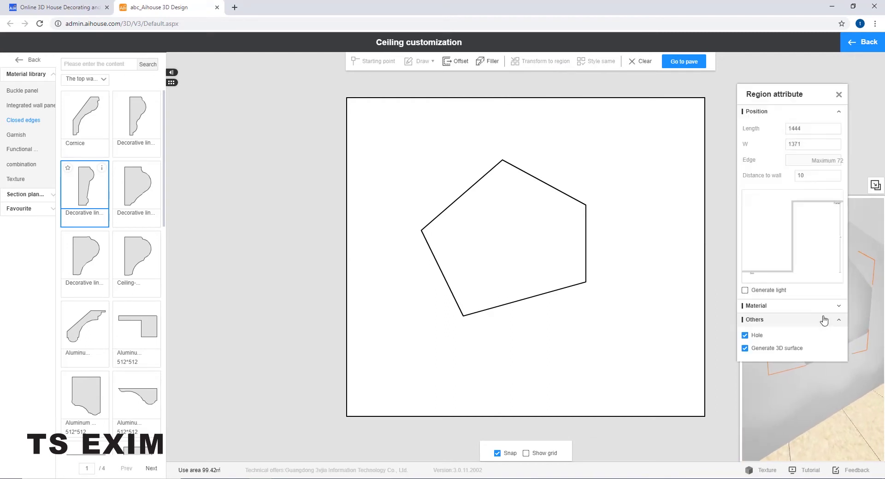
pyautogui.click(838, 95)
pyautogui.scroll(3, 827, 356)
pyautogui.click(534, 229)
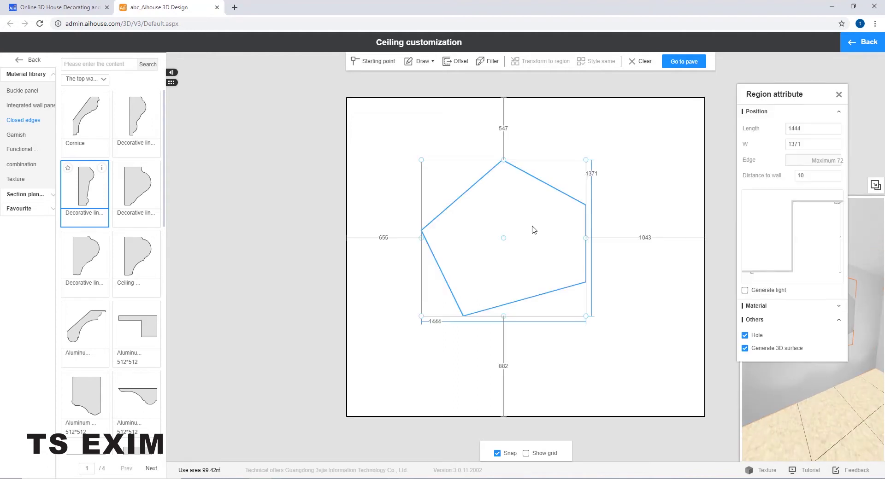
pyautogui.press('Delete')
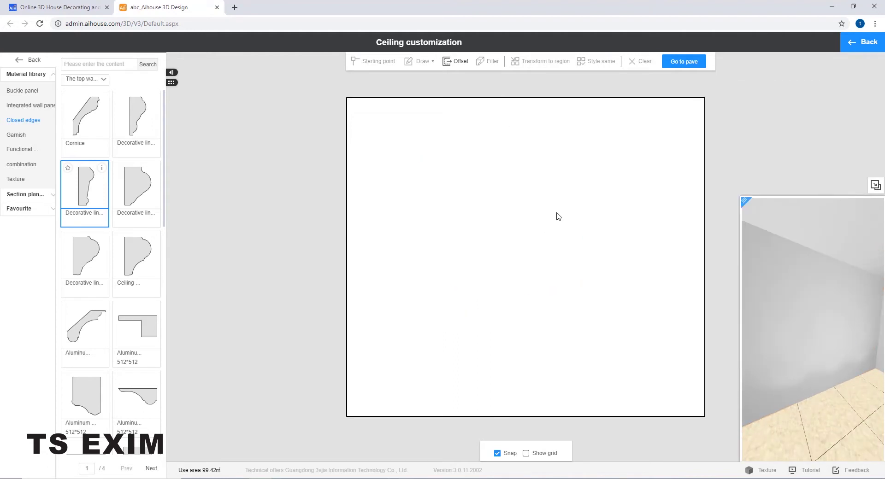
pyautogui.scroll(-2, 479, 244)
pyautogui.scroll(1, 510, 259)
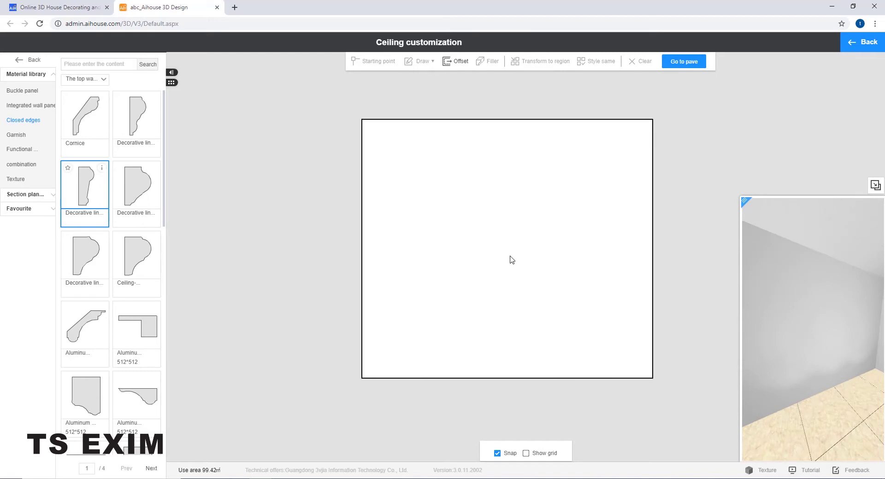
pyautogui.scroll(-3, 828, 284)
pyautogui.click(827, 267)
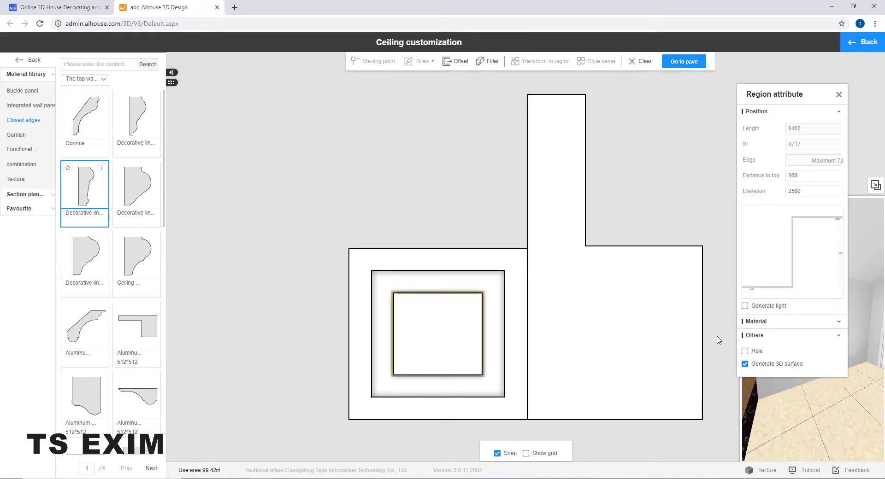
pyautogui.click(839, 95)
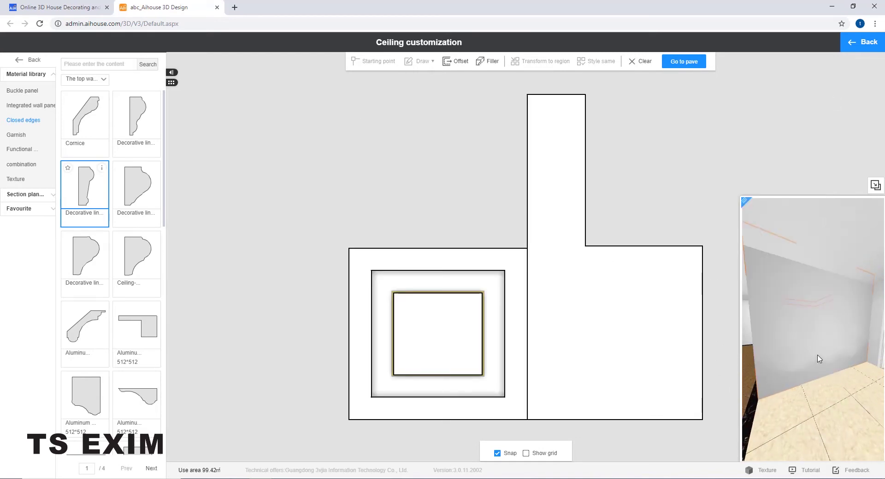
pyautogui.click(814, 331)
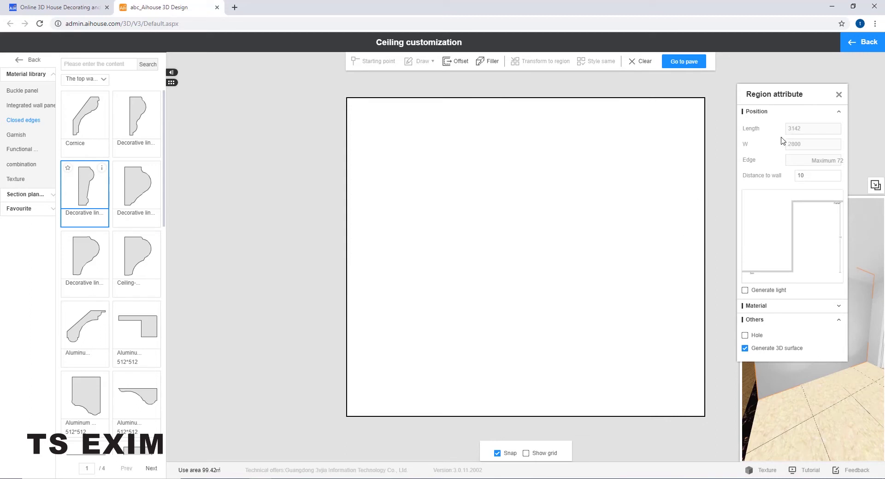
pyautogui.click(838, 95)
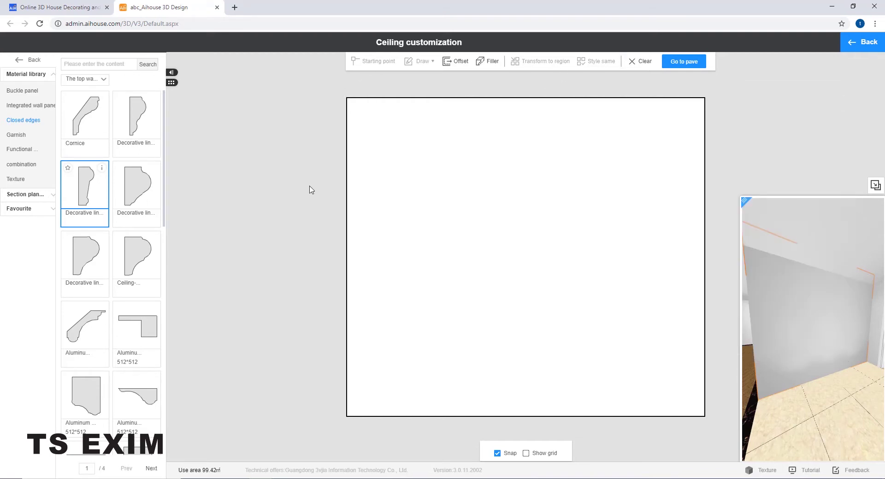
# Import the local region file Hello Kitty.dxf from Basic class > teaching material > 6 DXF MODAL onto the wall region
pyautogui.click(479, 168)
pyautogui.rightClick(459, 152)
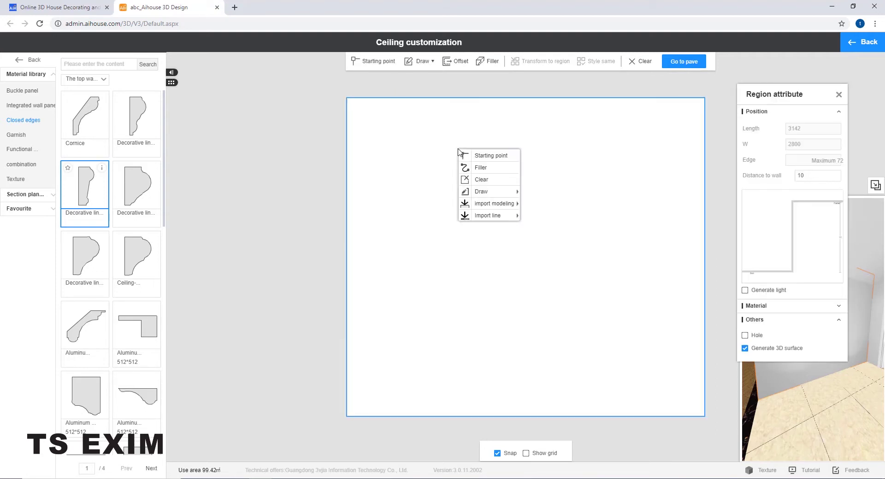
pyautogui.moveTo(474, 200)
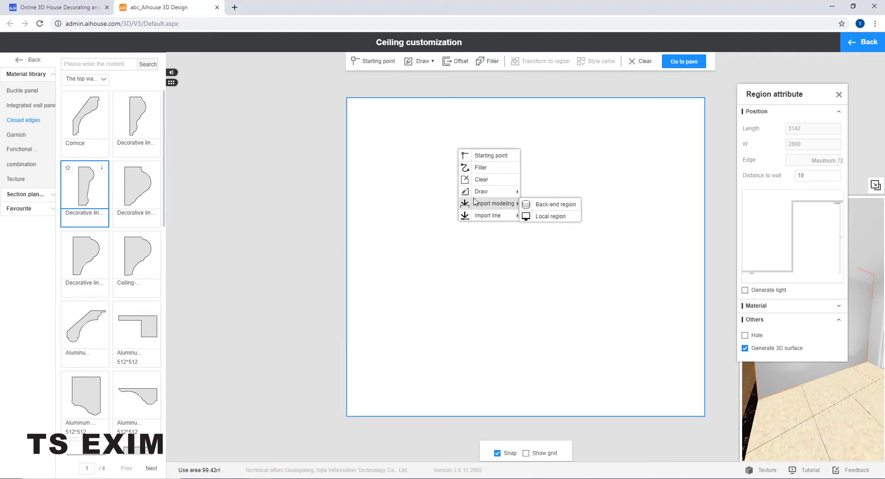
pyautogui.click(548, 216)
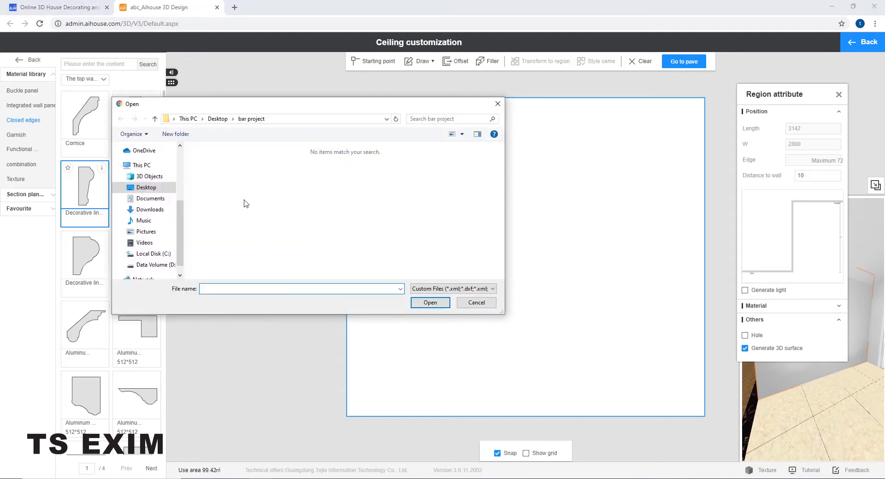
pyautogui.click(218, 119)
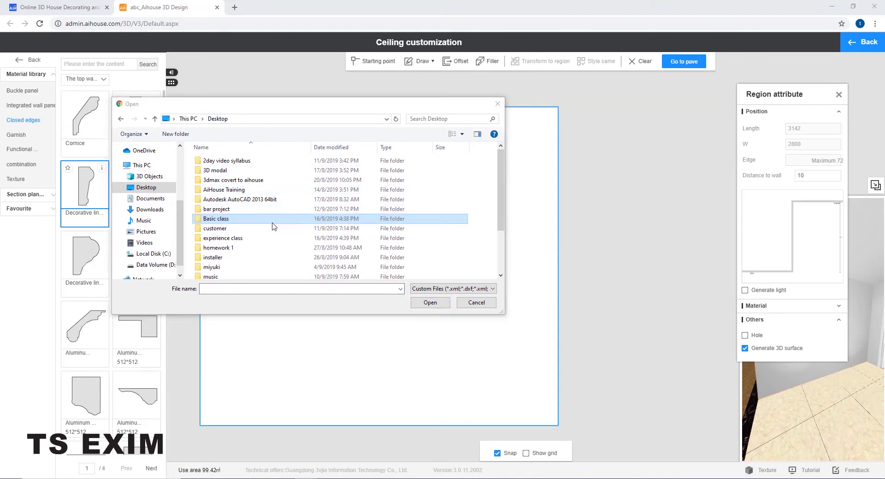
pyautogui.doubleClick(271, 223)
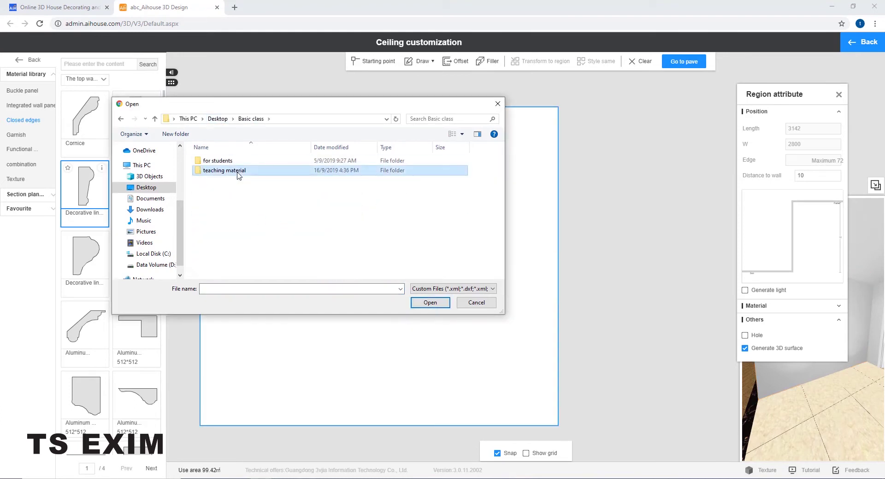
pyautogui.doubleClick(238, 173)
pyautogui.doubleClick(238, 209)
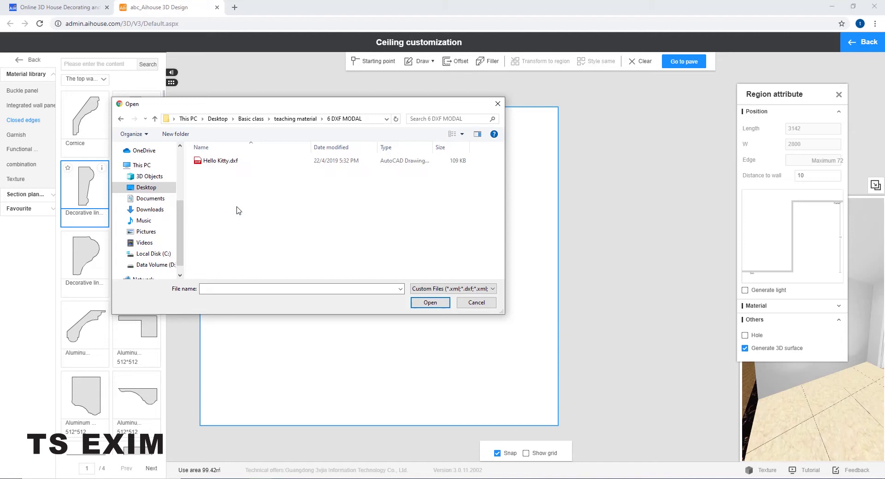
pyautogui.click(238, 162)
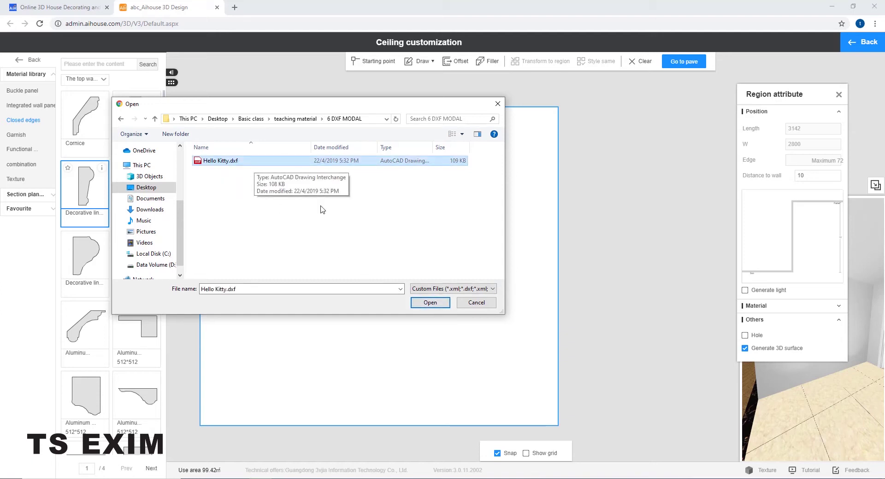
pyautogui.click(431, 304)
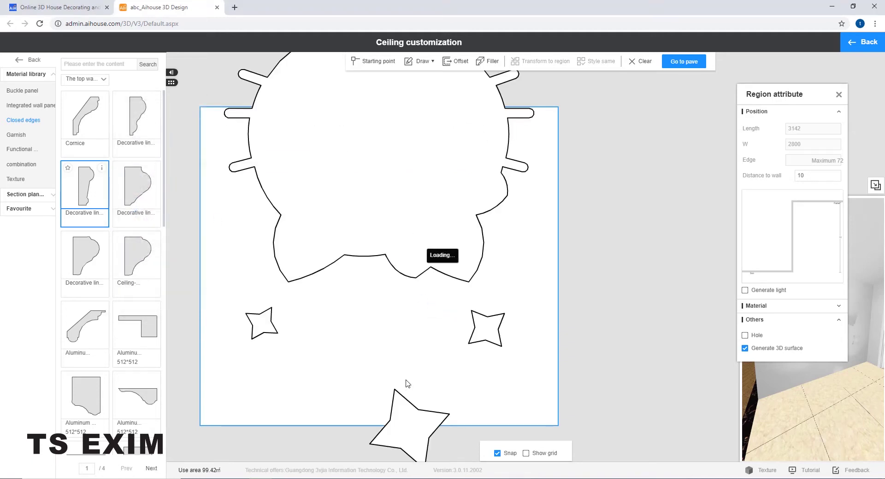
# Delete the four imported star shapes, keeping only the cat-head outline
pyautogui.scroll(-3, 406, 384)
pyautogui.click(417, 426)
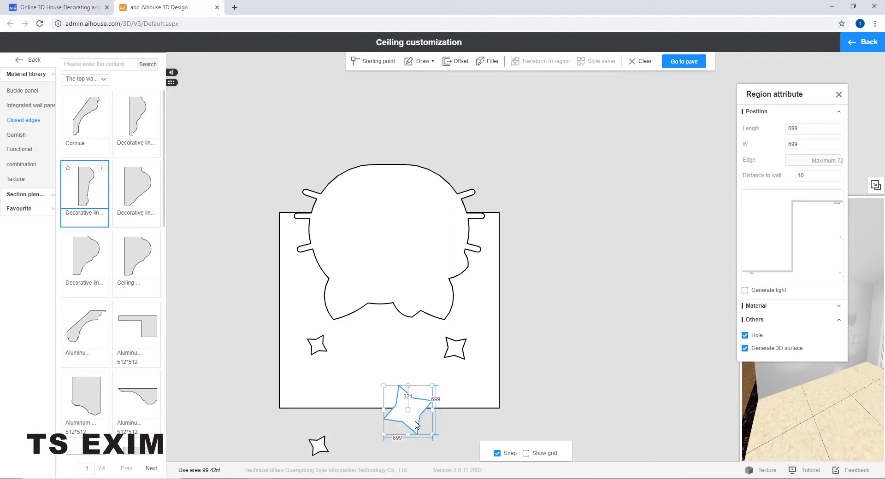
pyautogui.press('Delete')
pyautogui.click(321, 445)
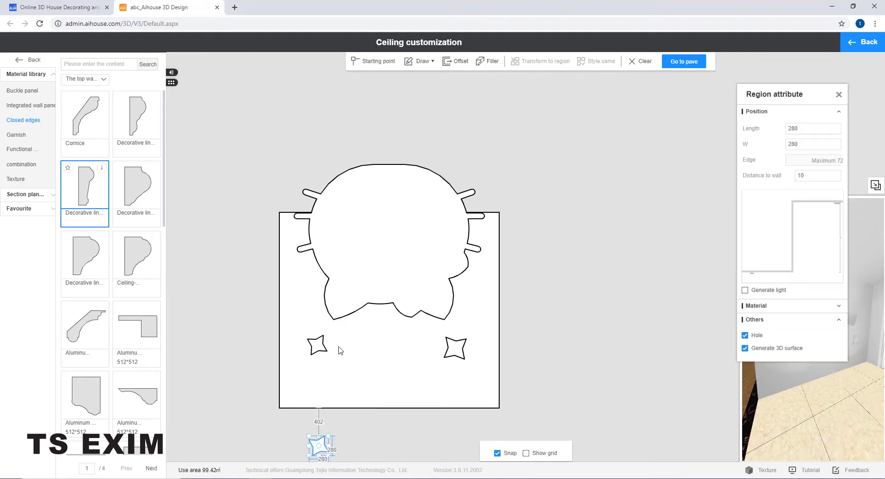
pyautogui.press('Delete')
pyautogui.click(319, 347)
pyautogui.press('Delete')
pyautogui.click(457, 352)
pyautogui.press('Delete')
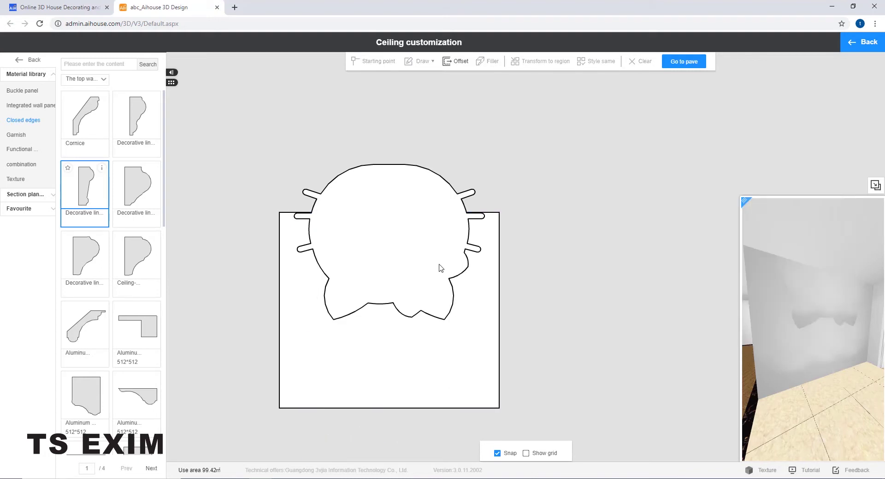
# Rotate the cat-head region 180 degrees so its ears point upward
pyautogui.click(399, 241)
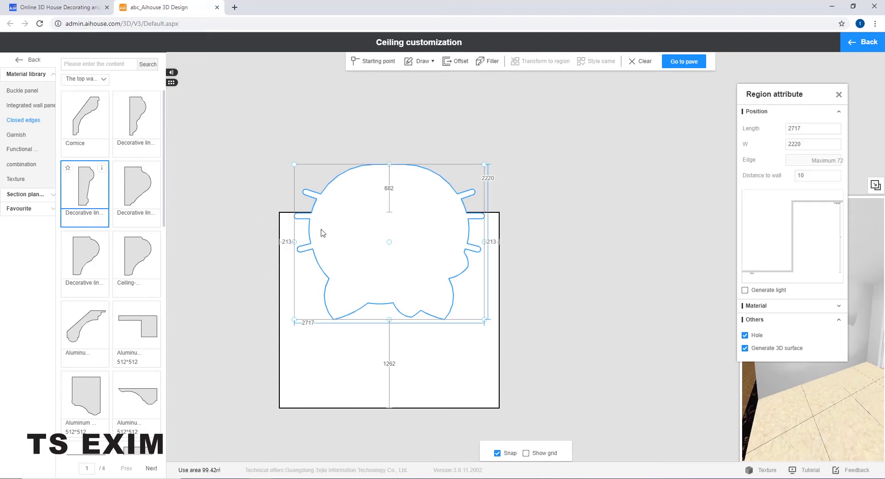
pyautogui.click(408, 236)
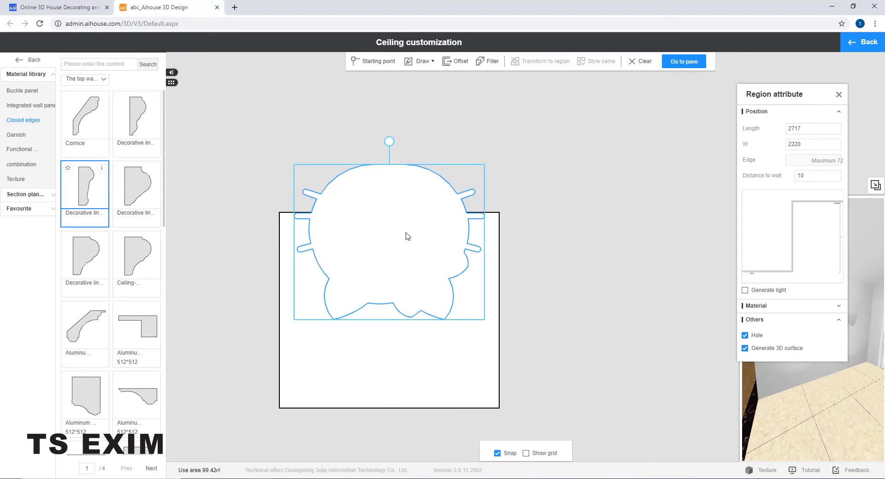
pyautogui.moveTo(388, 141); pyautogui.dragTo(389, 345)
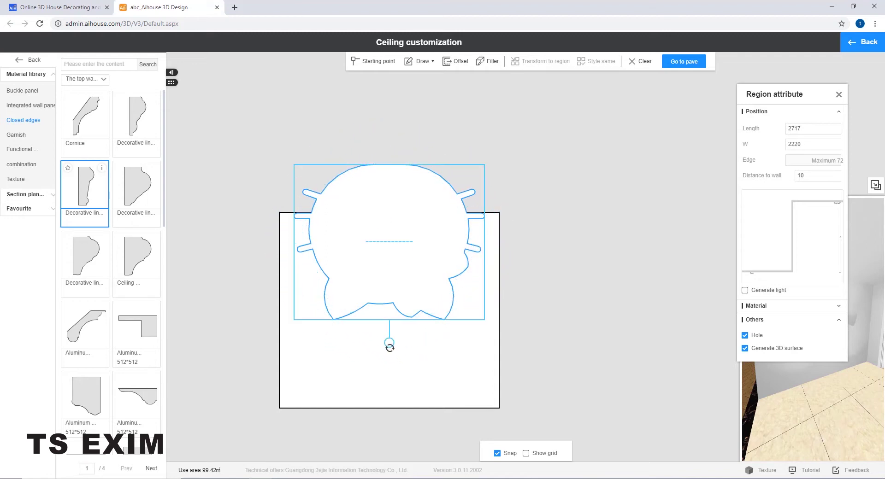
# Move the cat-head region fully inside the wall outline, about 431 below its upper edge and 149 above its lower edge
pyautogui.click(413, 249)
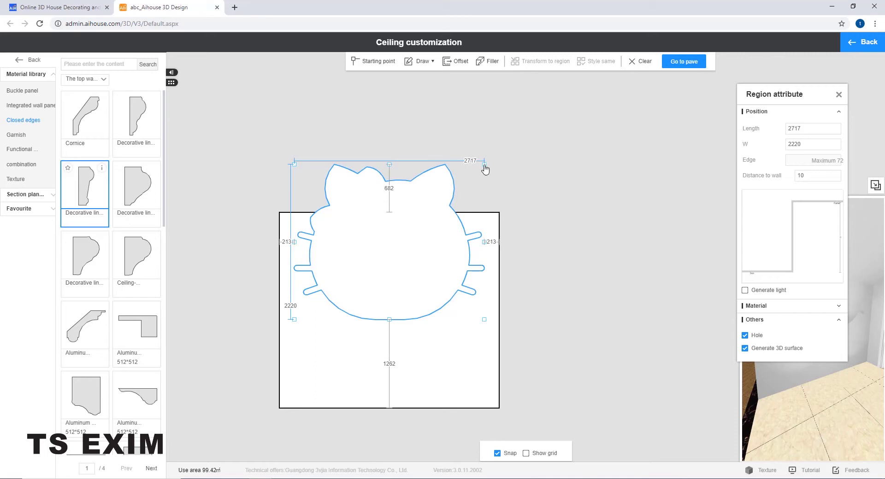
pyautogui.click(392, 269)
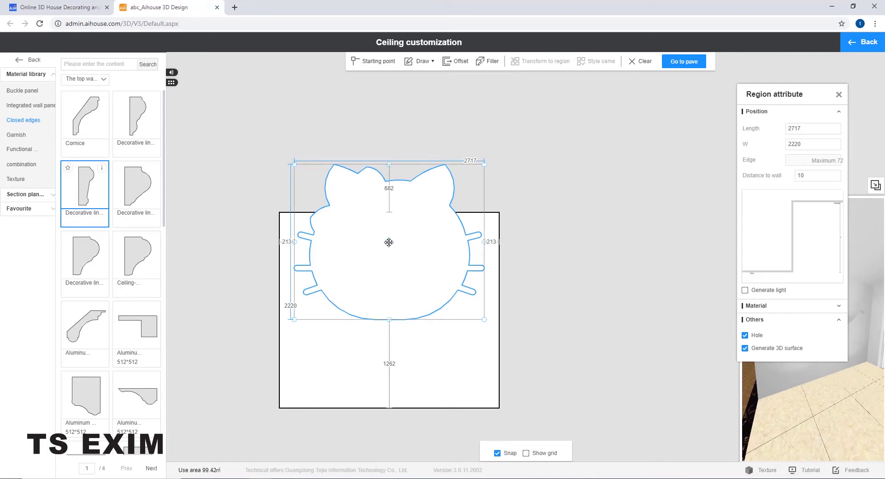
pyautogui.moveTo(389, 242); pyautogui.dragTo(390, 320)
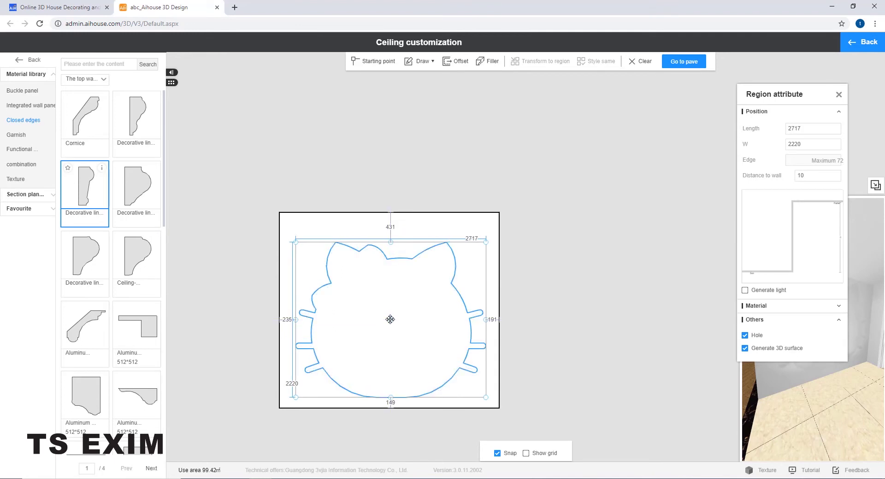
pyautogui.click(411, 237)
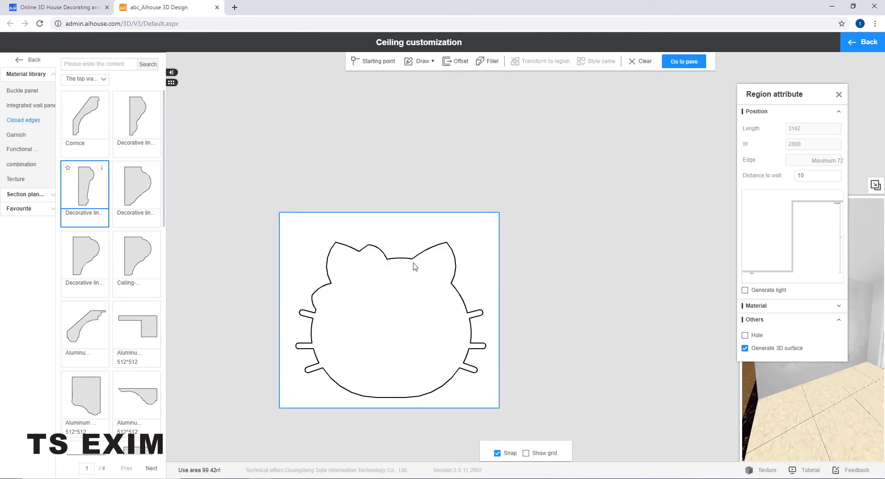
# Set the cat-head region's distance to wall to 100 and check its depth in the 3D preview
pyautogui.moveTo(818, 95); pyautogui.dragTo(683, 100)
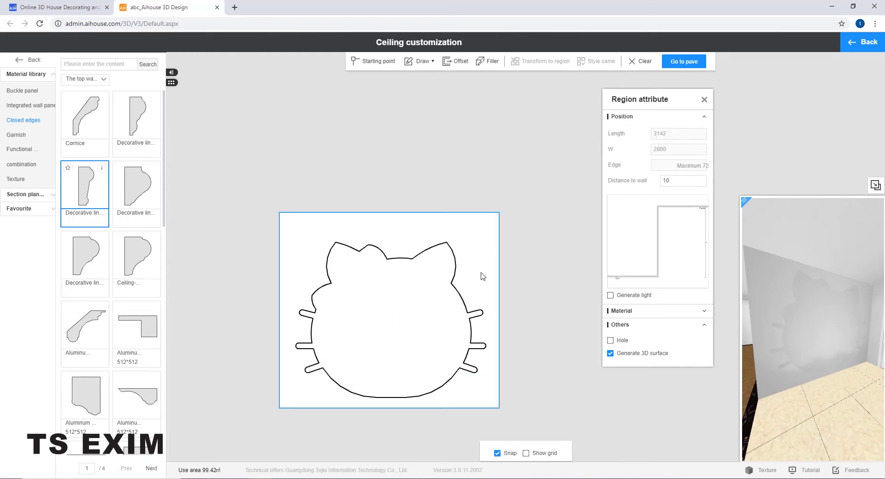
pyautogui.click(424, 290)
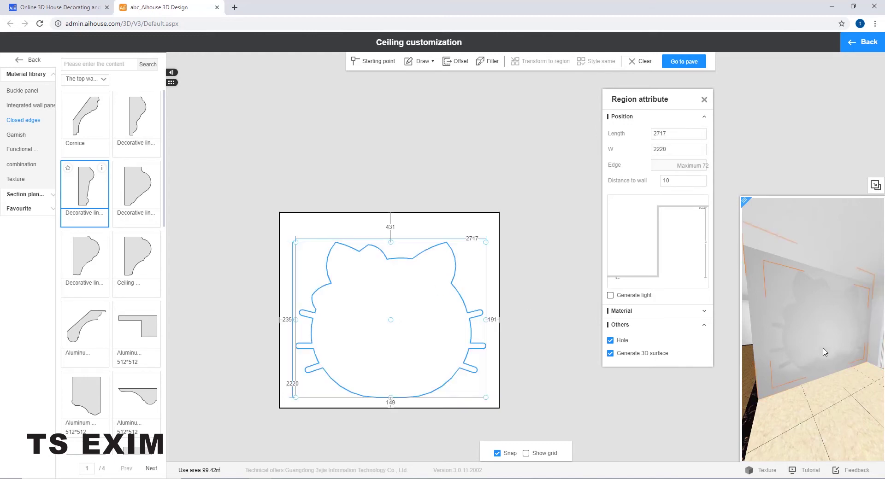
pyautogui.moveTo(824, 352); pyautogui.dragTo(756, 341)
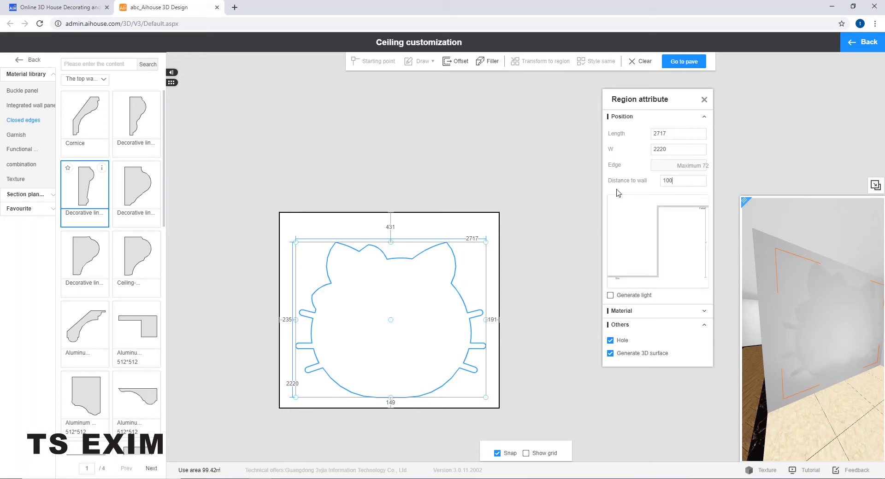
pyautogui.moveTo(775, 261); pyautogui.dragTo(868, 294)
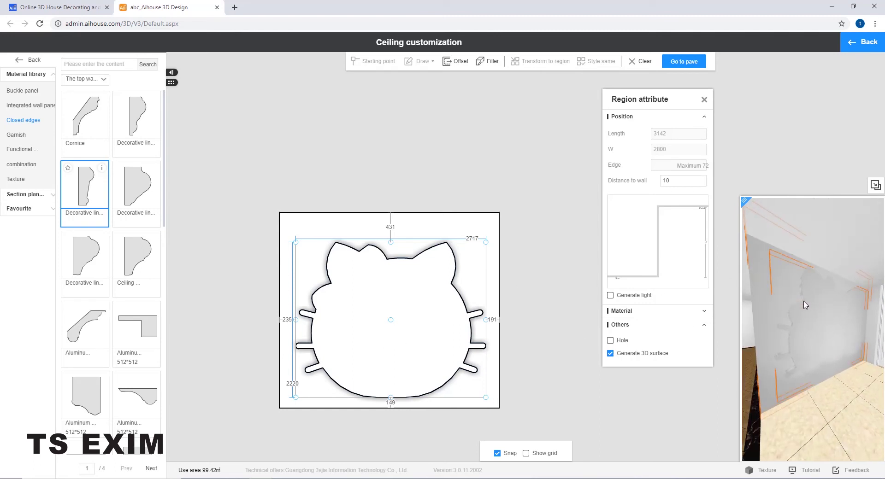
pyautogui.moveTo(803, 298); pyautogui.dragTo(768, 295)
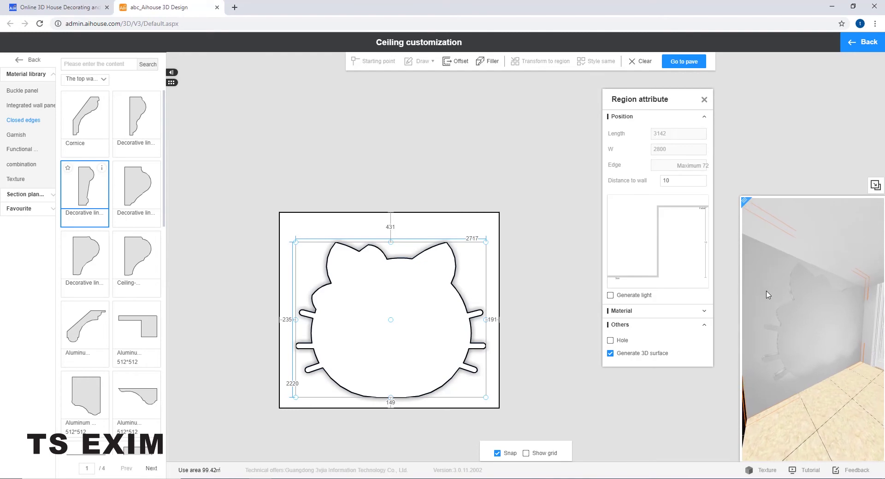
pyautogui.click(704, 100)
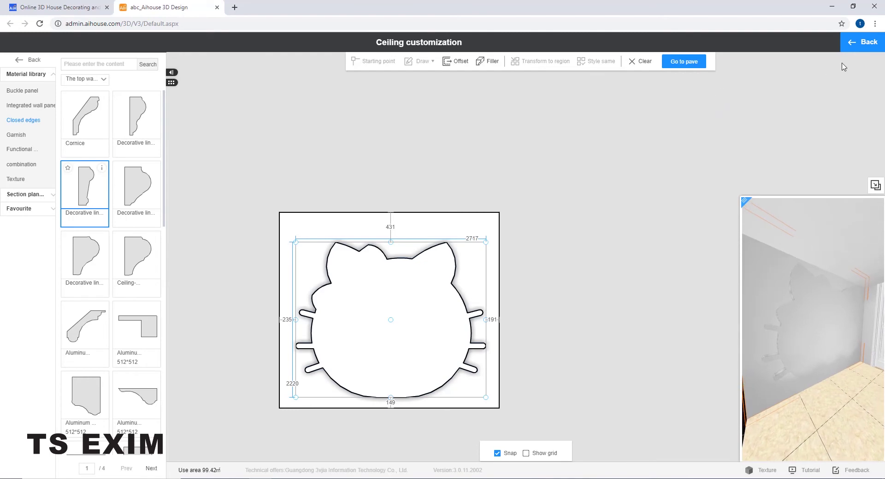
# Leave the ceiling customization and return to the main design workspace in the room view
pyautogui.click(867, 42)
pyautogui.scroll(-3, 506, 244)
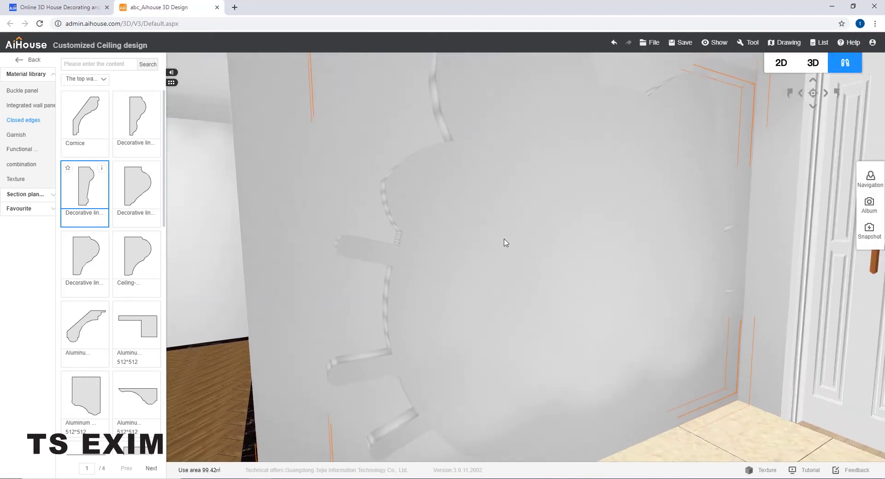
pyautogui.scroll(-2, 518, 244)
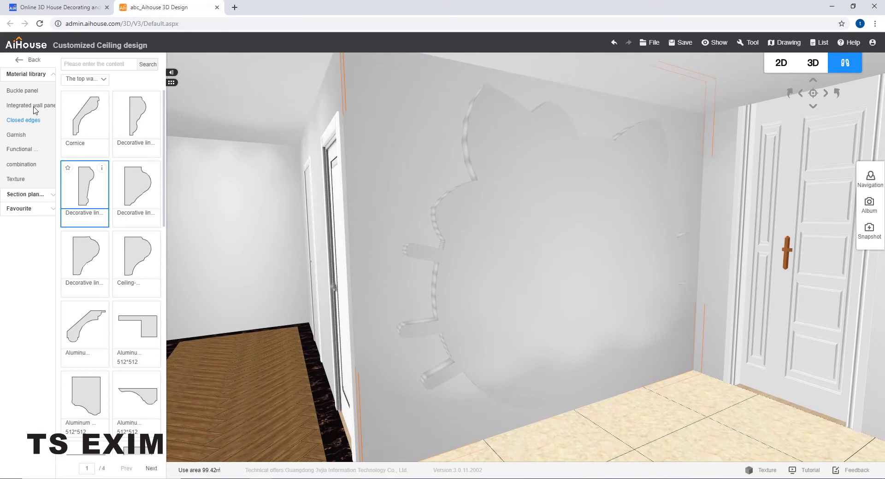
pyautogui.click(21, 61)
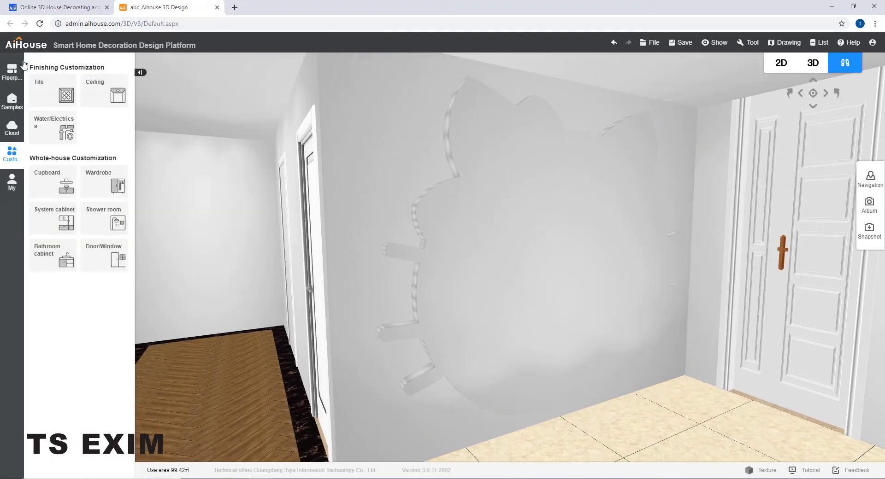
# Apply the salmon-pink lacquer from the cloud library's lacquereds finishing materials to the cat-head shape on the wall
pyautogui.click(9, 130)
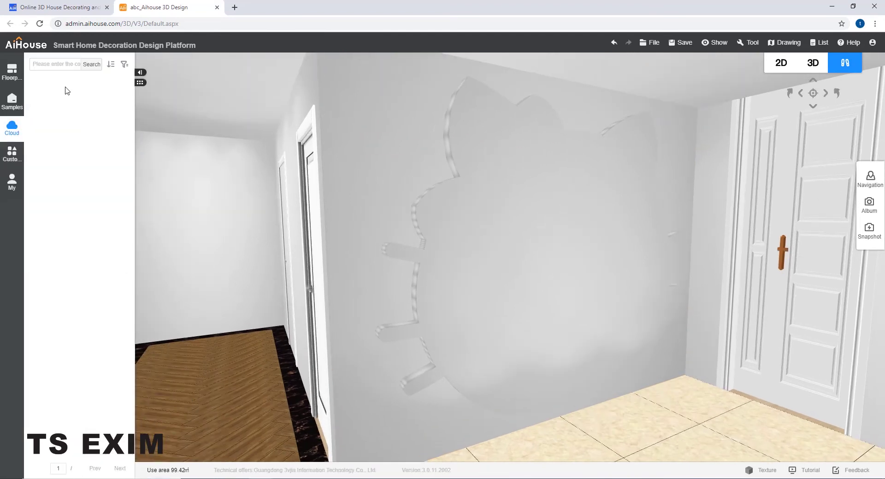
pyautogui.click(42, 86)
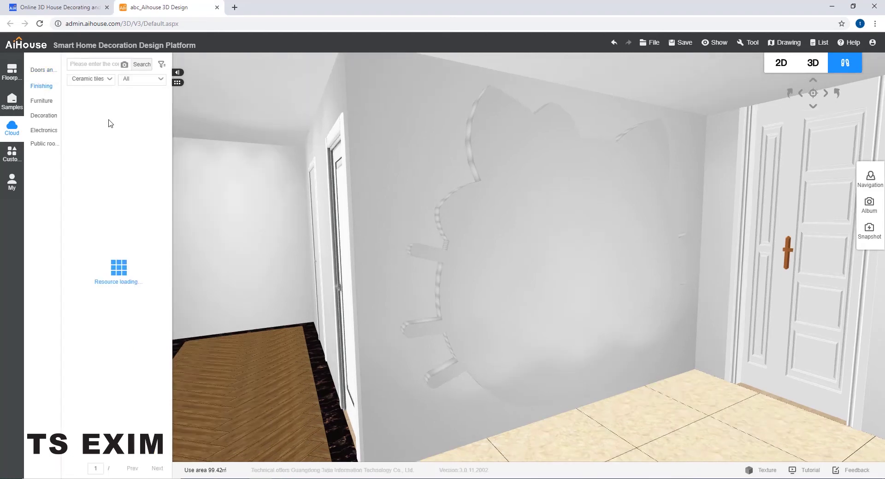
pyautogui.click(43, 88)
pyautogui.moveTo(55, 87)
pyautogui.click(113, 178)
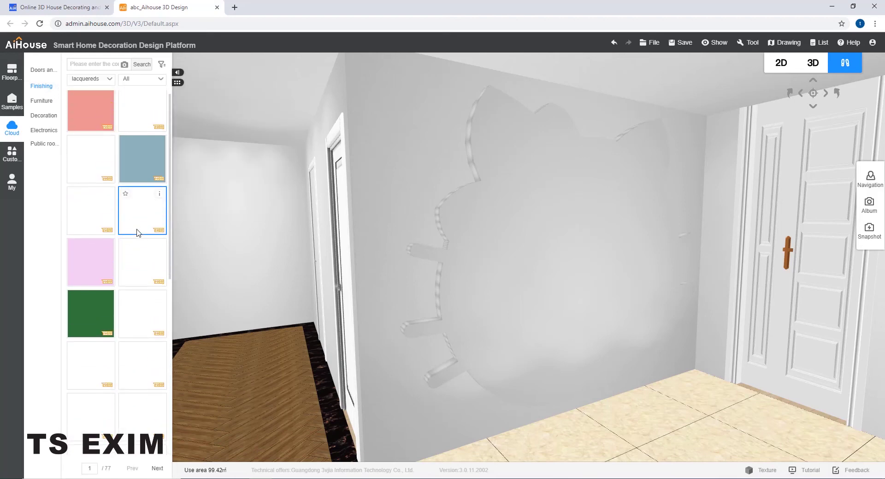
pyautogui.scroll(-2, 115, 248)
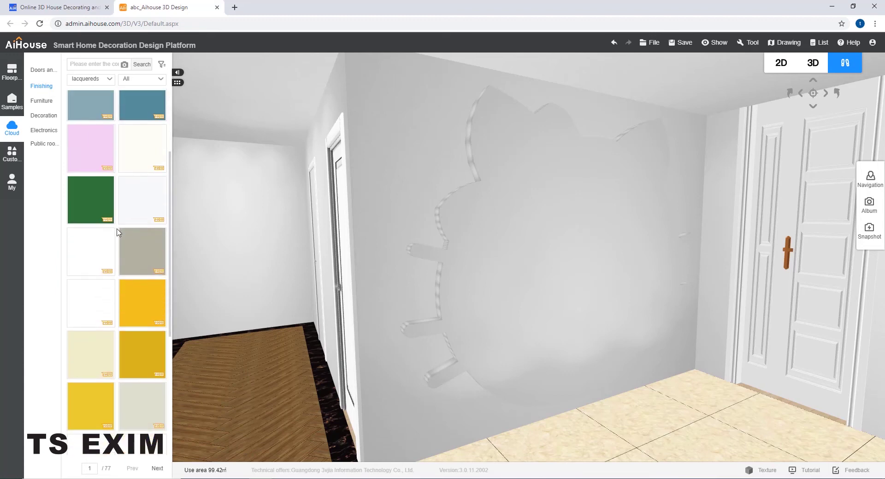
pyautogui.scroll(3, 117, 232)
pyautogui.moveTo(91, 116); pyautogui.dragTo(570, 258)
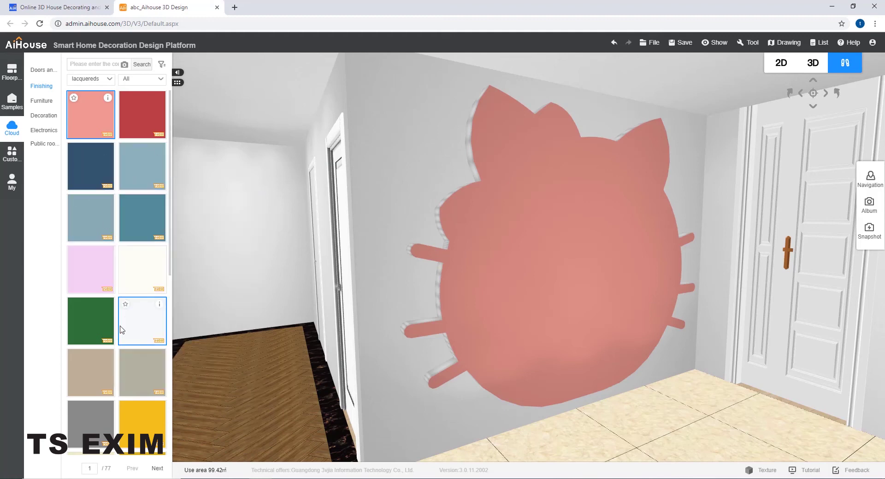
# Inspect the pink cat-head wall from several positions and from farther back in the room
pyautogui.press('d')
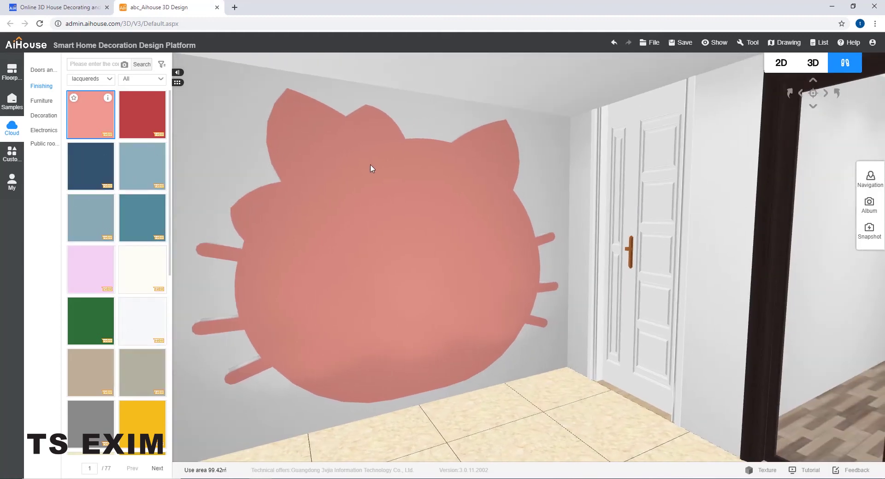
pyautogui.press('a')
pyautogui.press('s')
pyautogui.press('d')
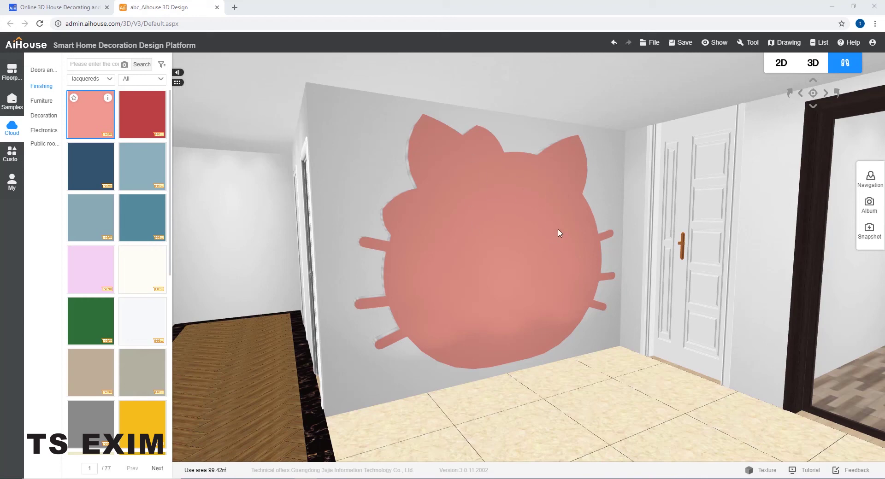
pyautogui.scroll(-3, 559, 283)
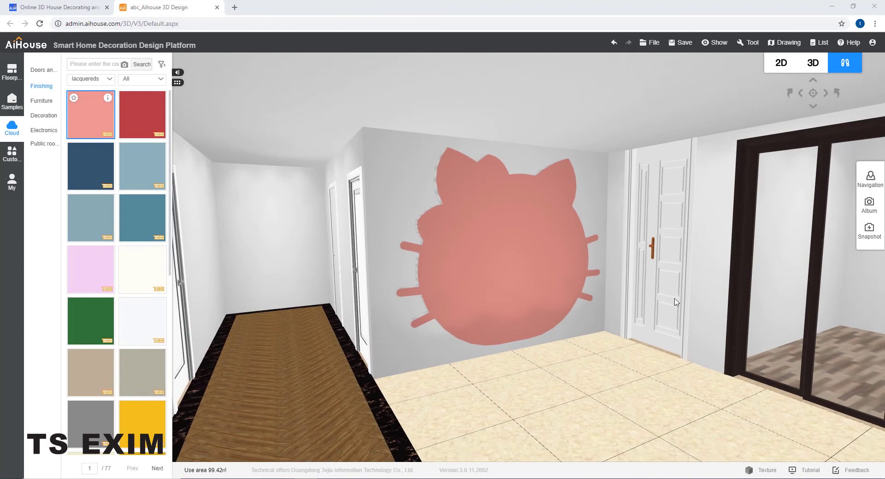